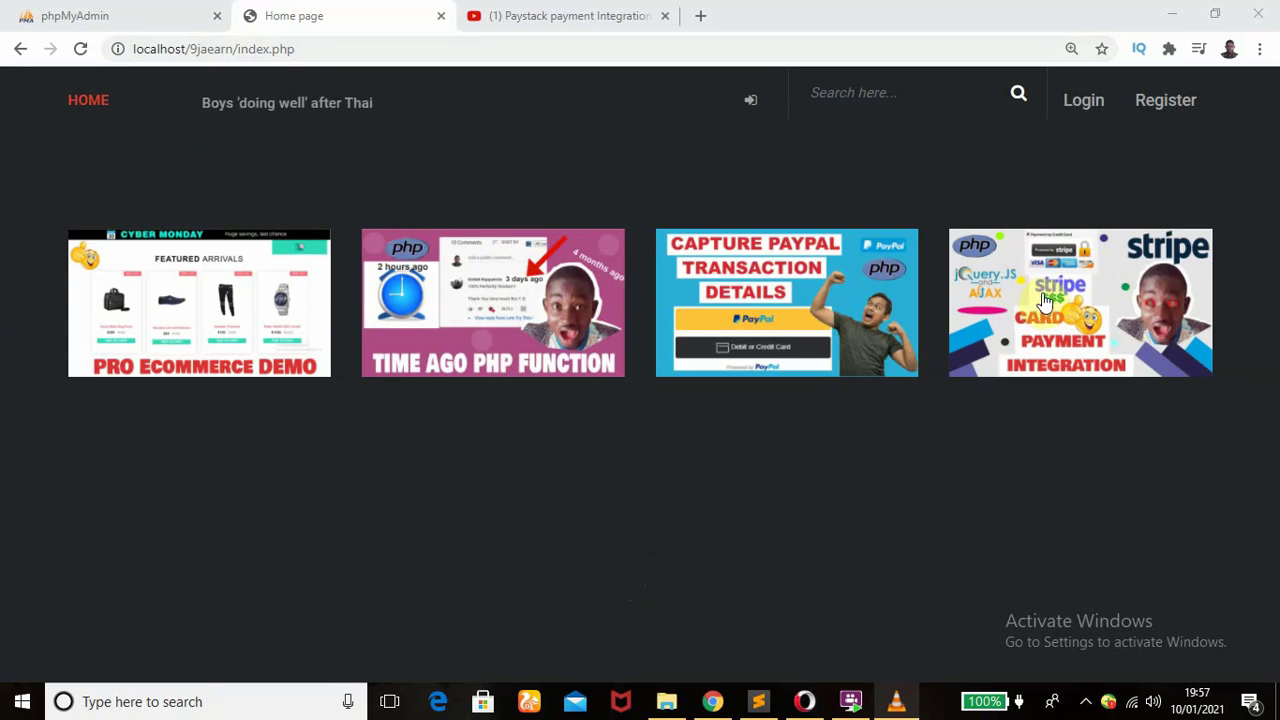
- Open the Stripe integration payment gateway post and bring up the Report form for its second comment
{"action": "left_click", "coordinate": [1050, 300]}
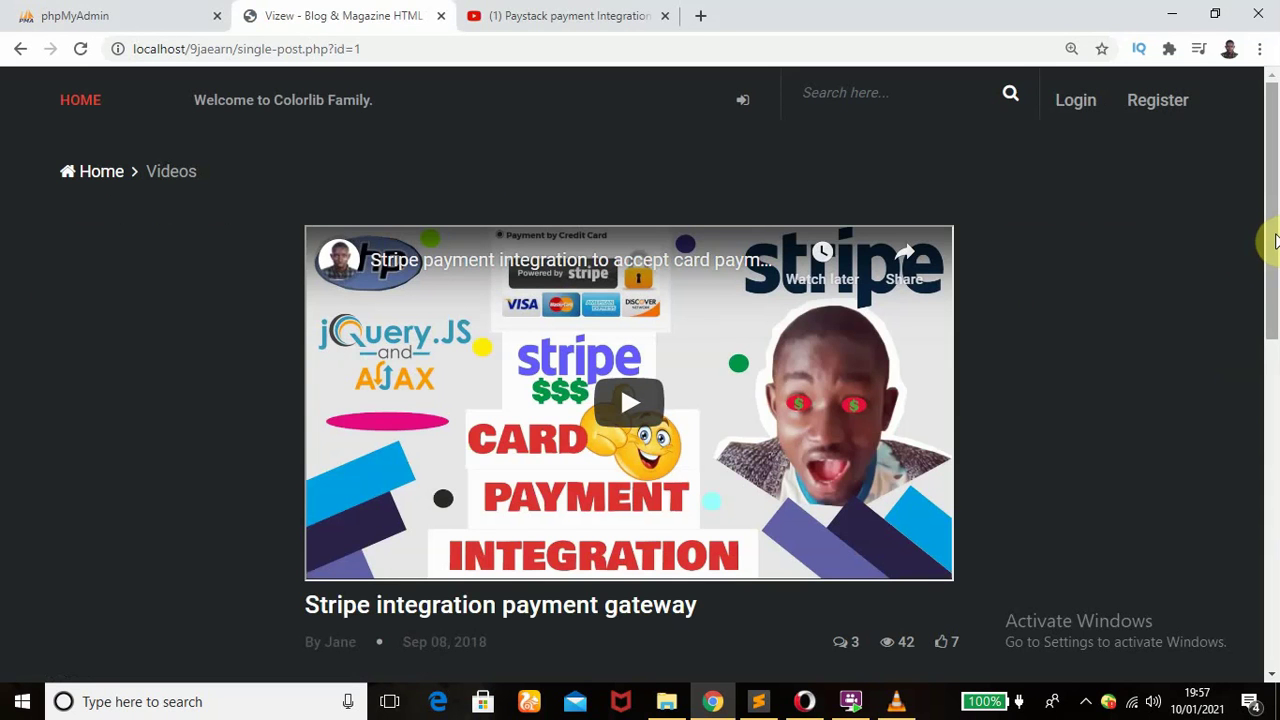
{"action": "left_click_drag", "start_coordinate": [1275, 240], "coordinate": [1275, 537]}
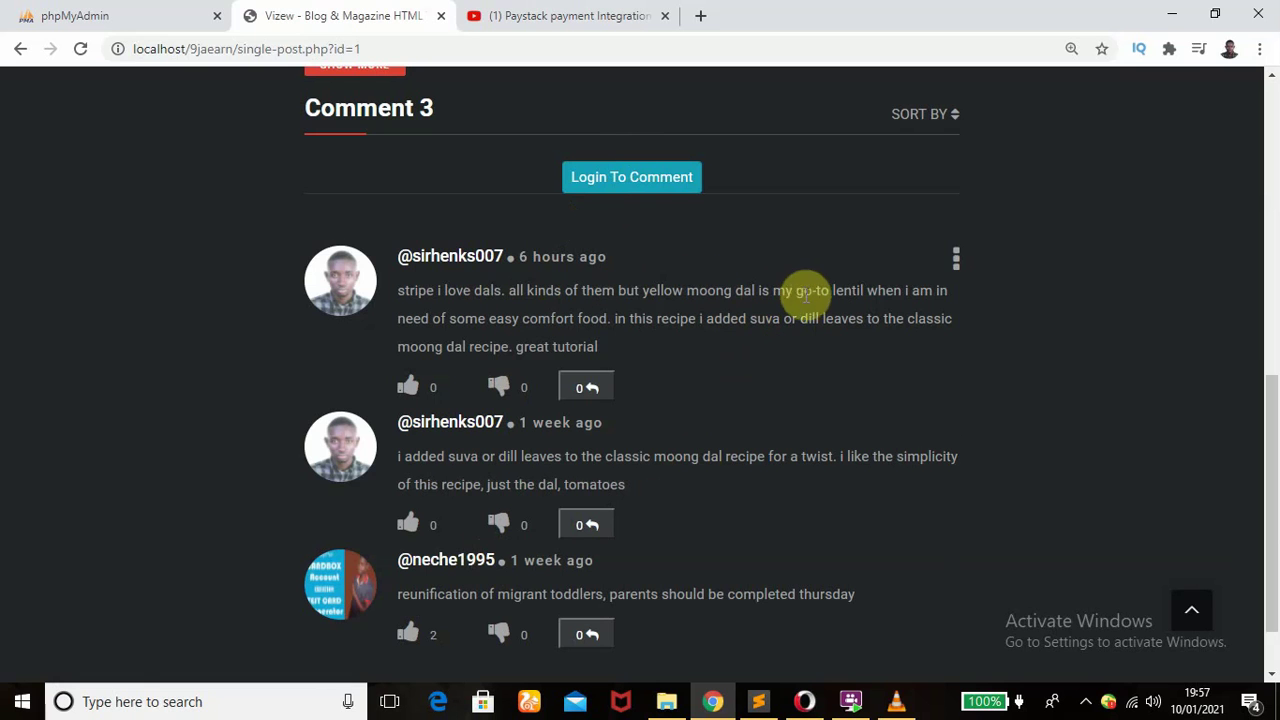
{"action": "left_click", "coordinate": [954, 263]}
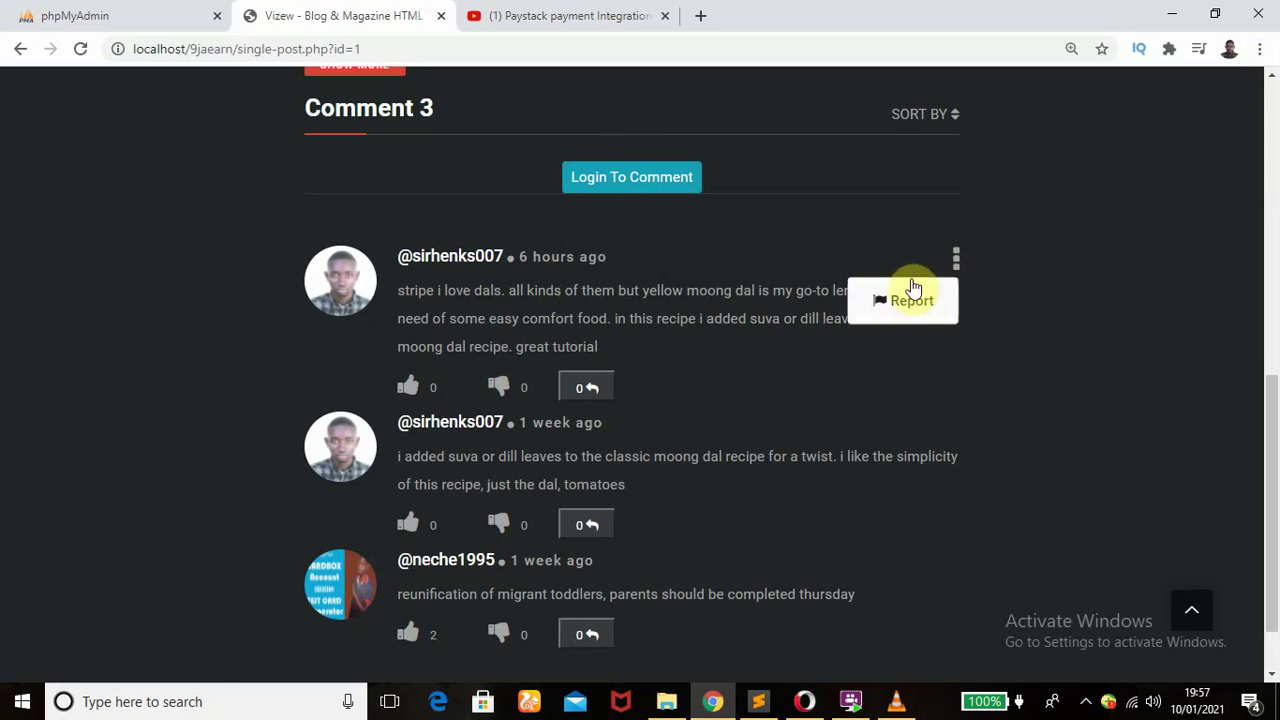
{"action": "left_click", "coordinate": [900, 316]}
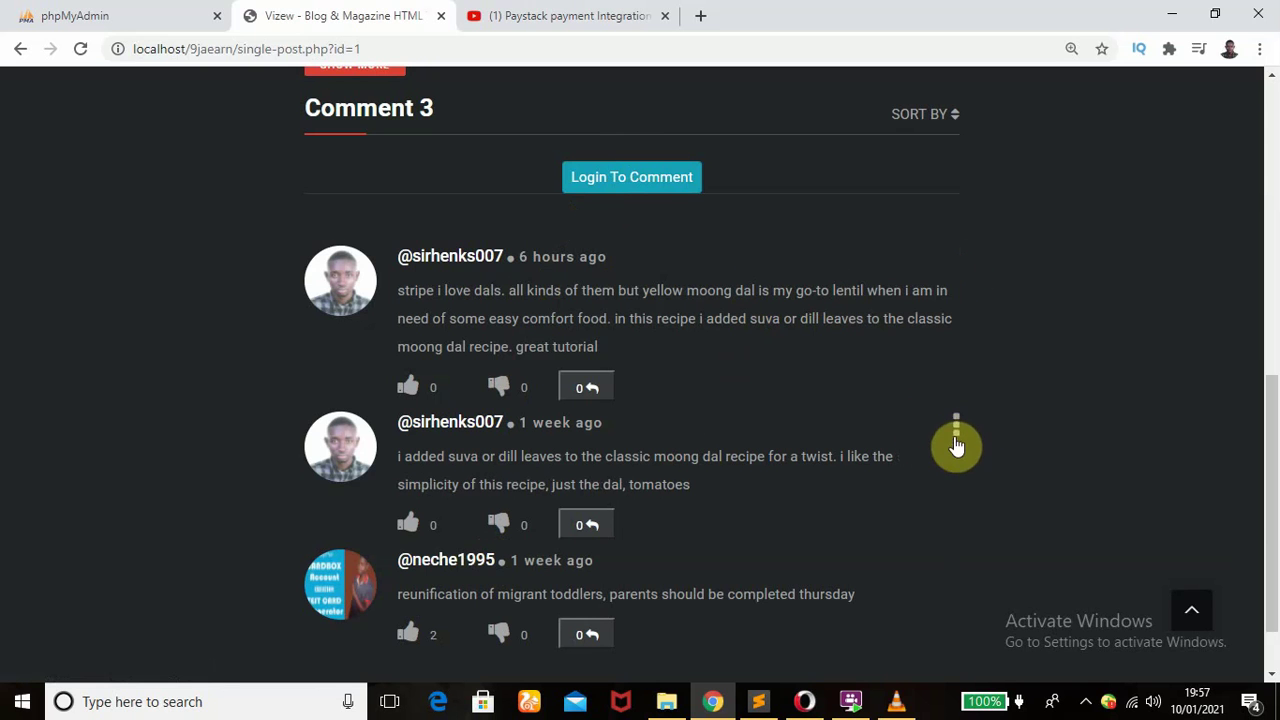
{"action": "left_click", "coordinate": [957, 431]}
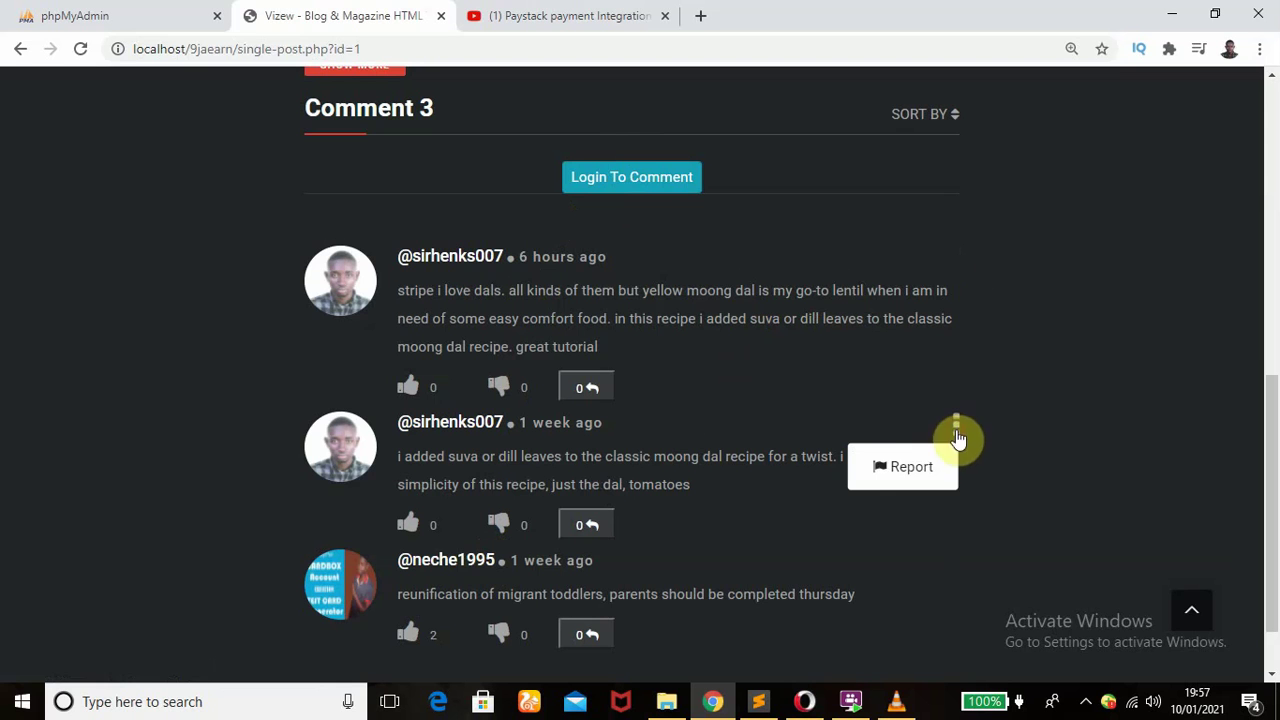
{"action": "left_click", "coordinate": [894, 468]}
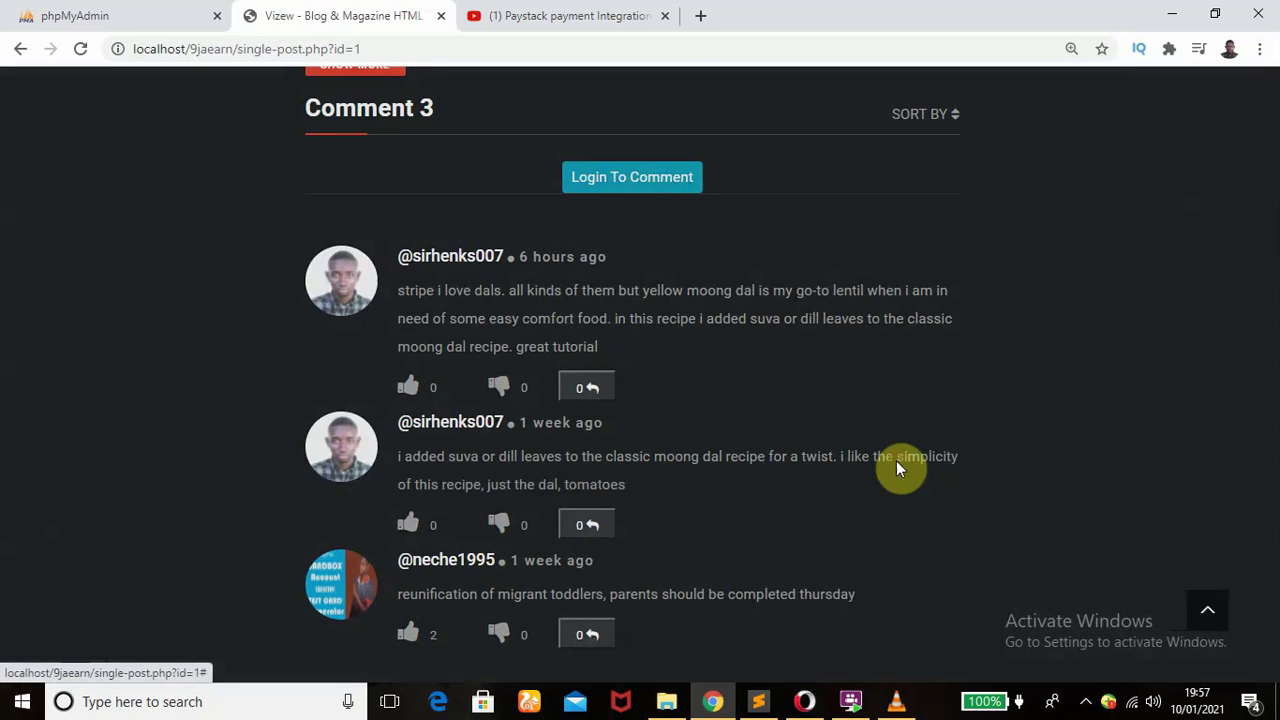
- Try to report the second comment as Spam, dismiss the login-required warning, and cancel the form
{"action": "left_click", "coordinate": [501, 208]}
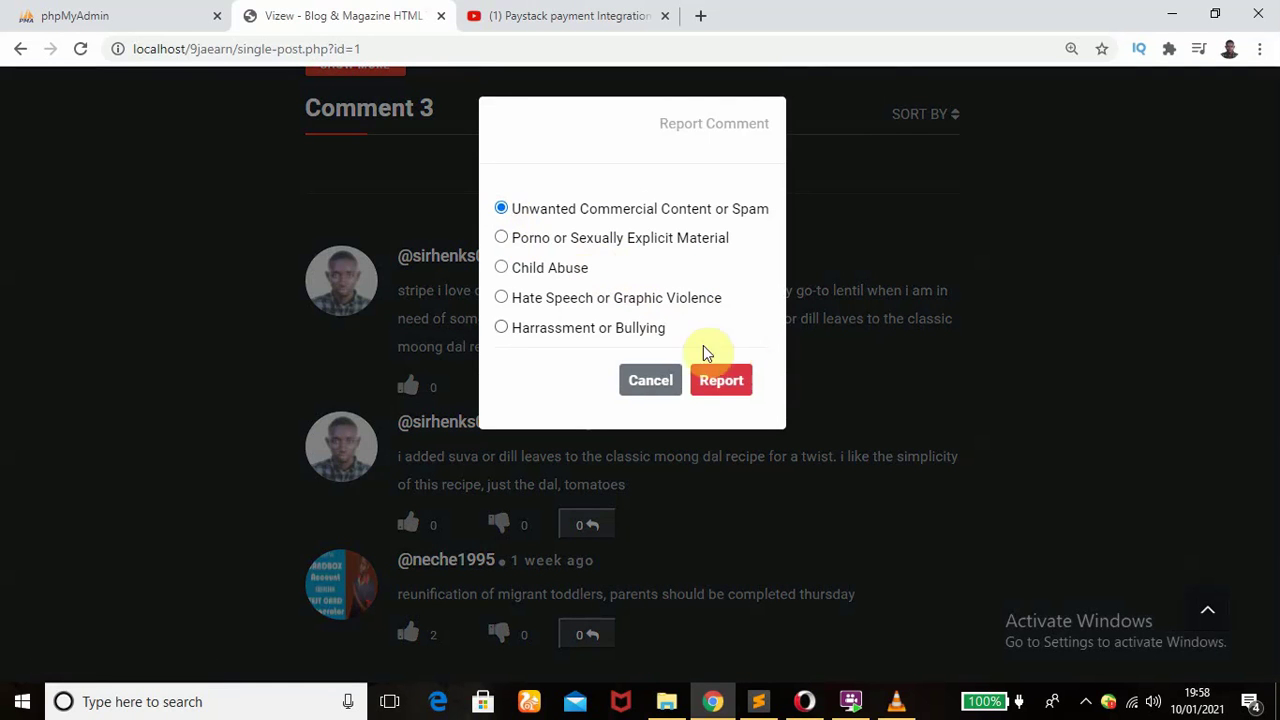
{"action": "left_click", "coordinate": [721, 381]}
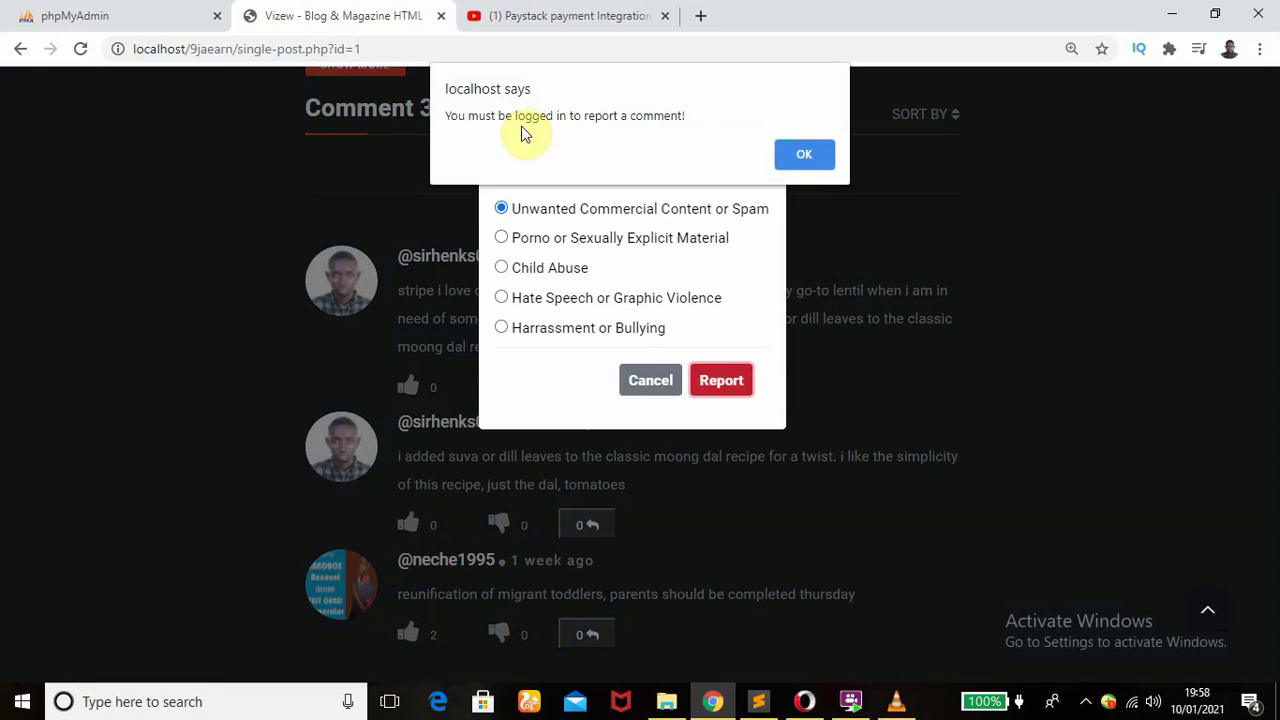
{"action": "left_click", "coordinate": [808, 157]}
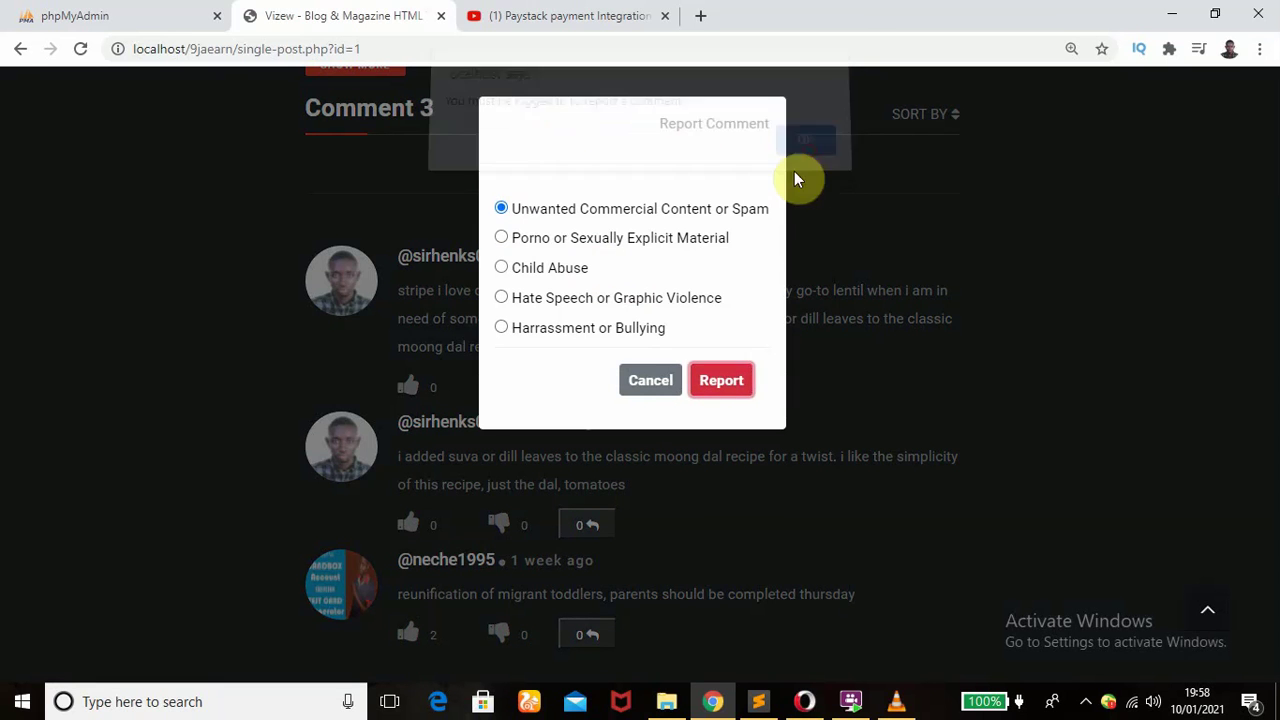
{"action": "left_click", "coordinate": [648, 381]}
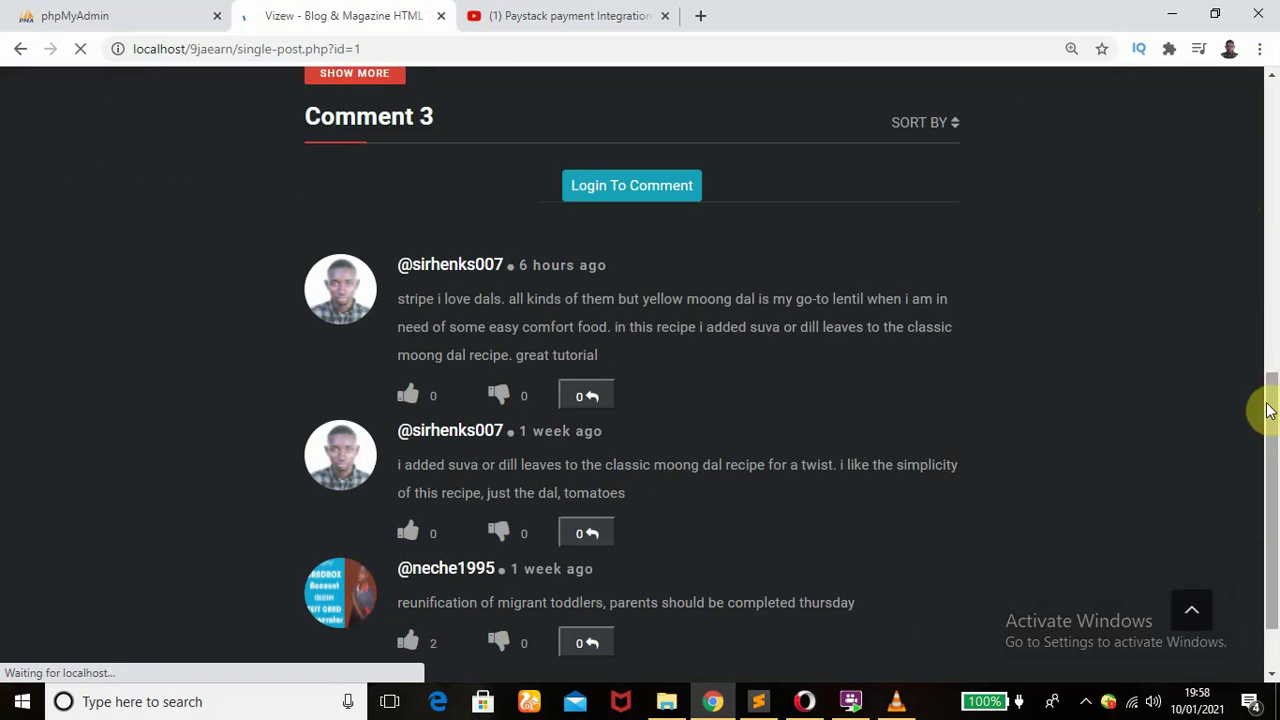
{"action": "left_click_drag", "start_coordinate": [1267, 423], "coordinate": [1272, 310]}
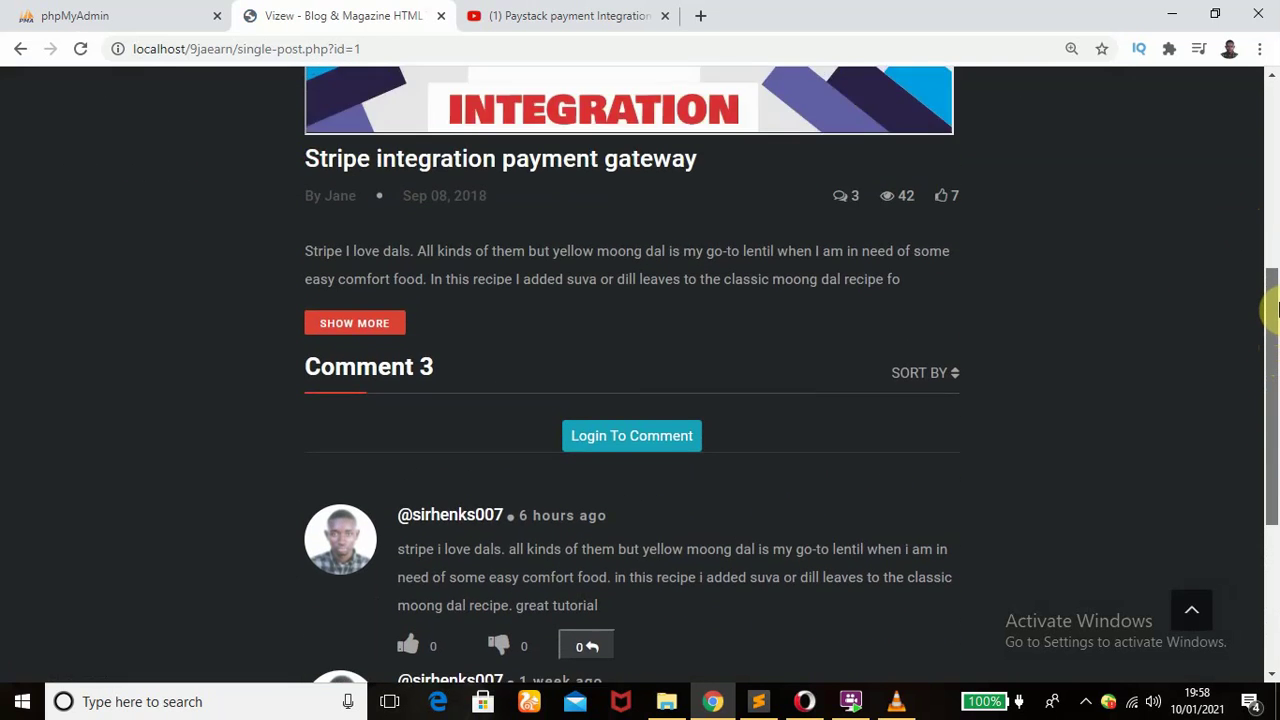
{"action": "scroll", "coordinate": [1272, 310], "scroll_direction": "down", "scroll_amount": 1}
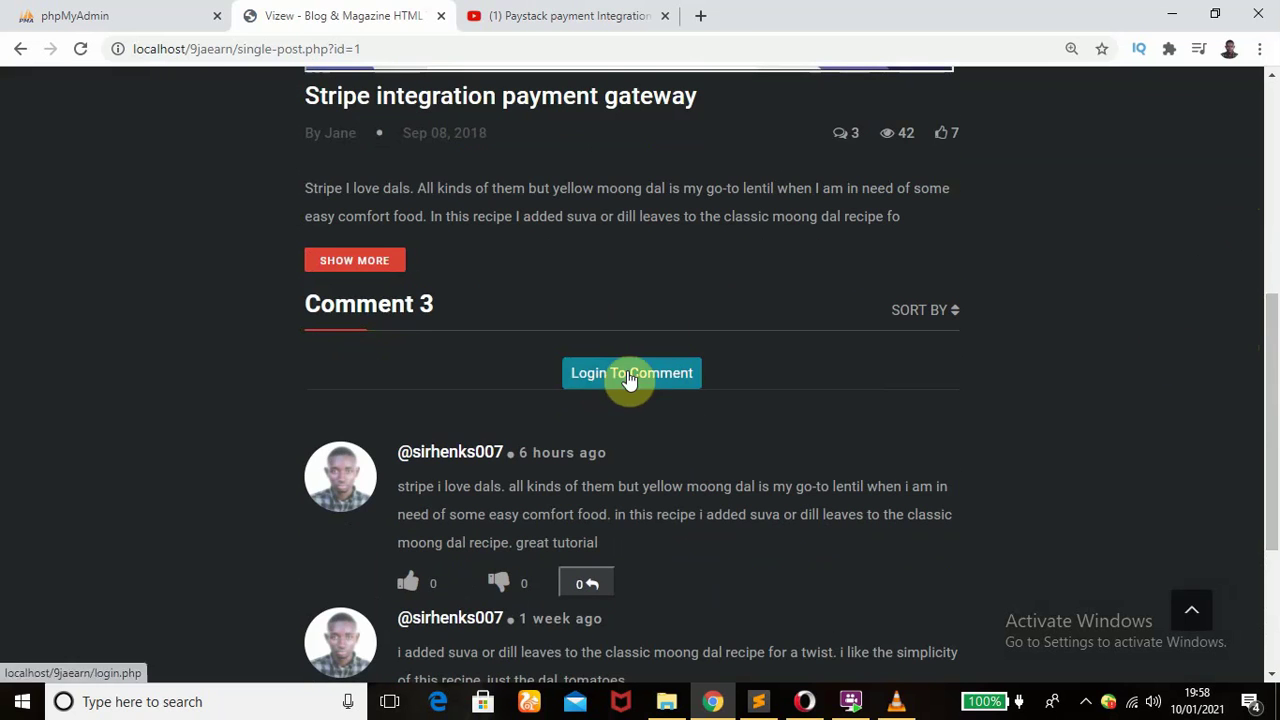
{"action": "left_click_drag", "start_coordinate": [1274, 437], "coordinate": [1263, 129]}
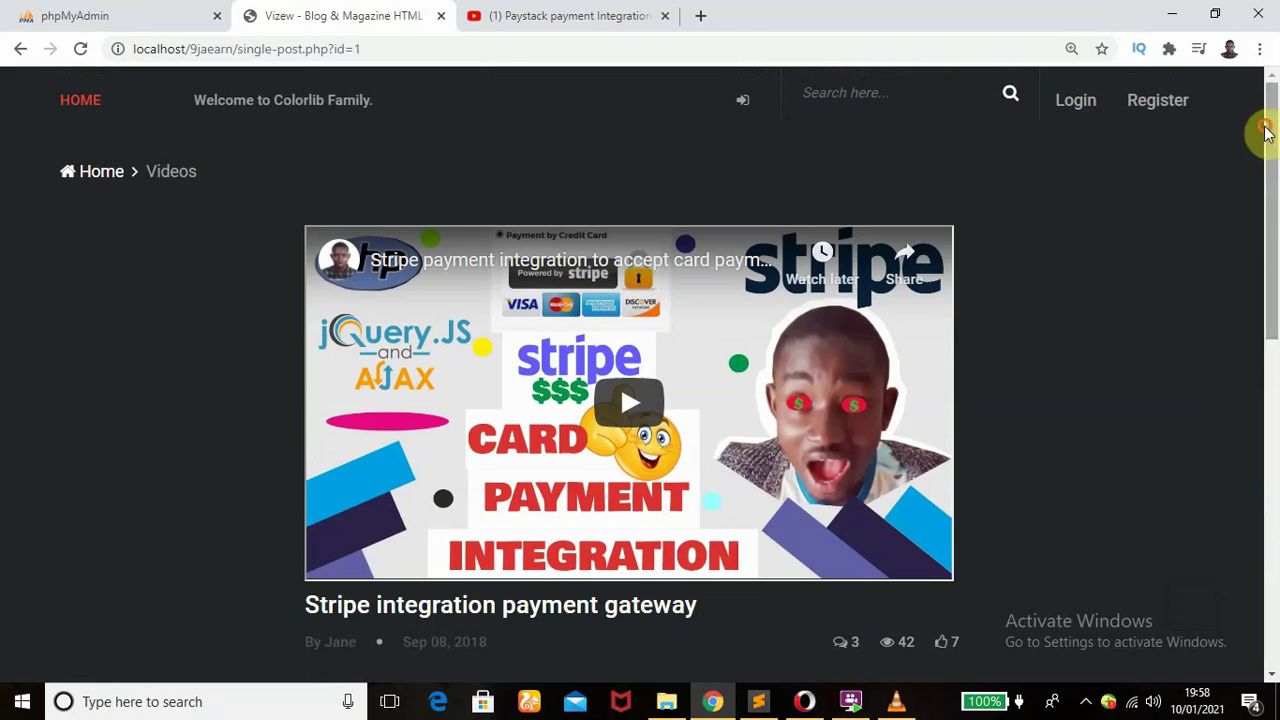
- Log in to Vizew with the account e-mail and password
{"action": "left_click", "coordinate": [1070, 106]}
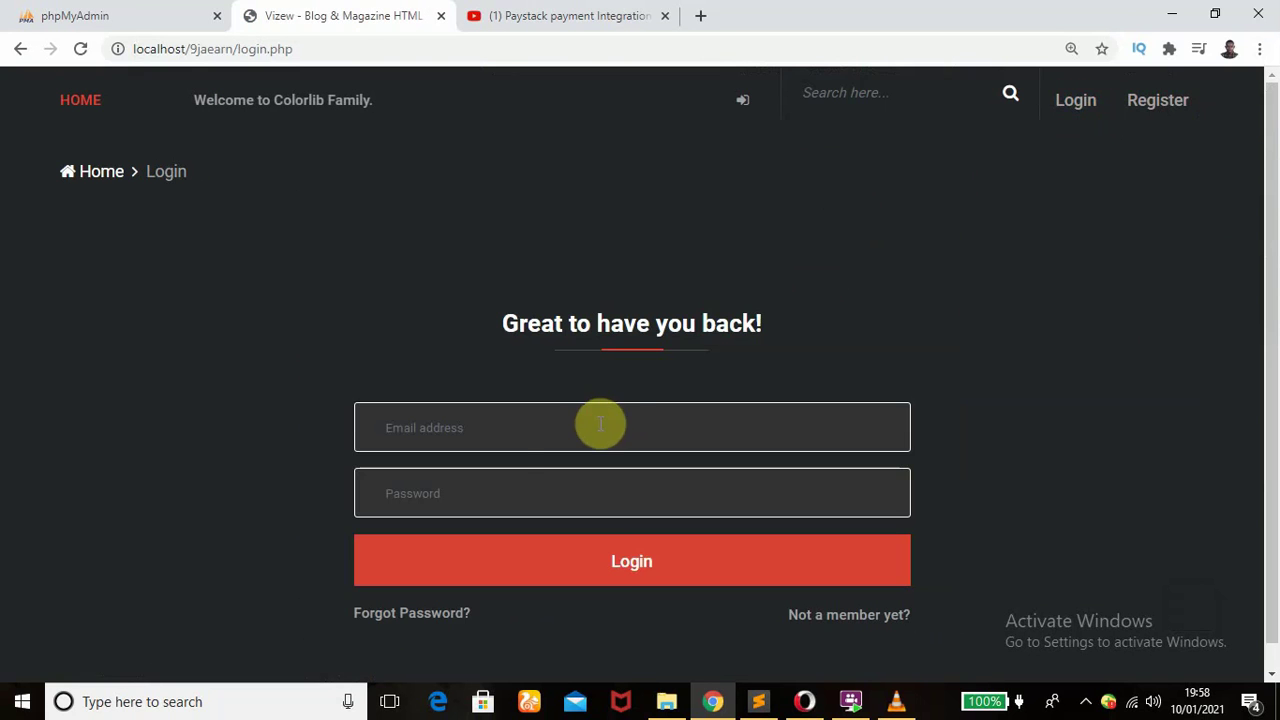
{"action": "left_click", "coordinate": [600, 424]}
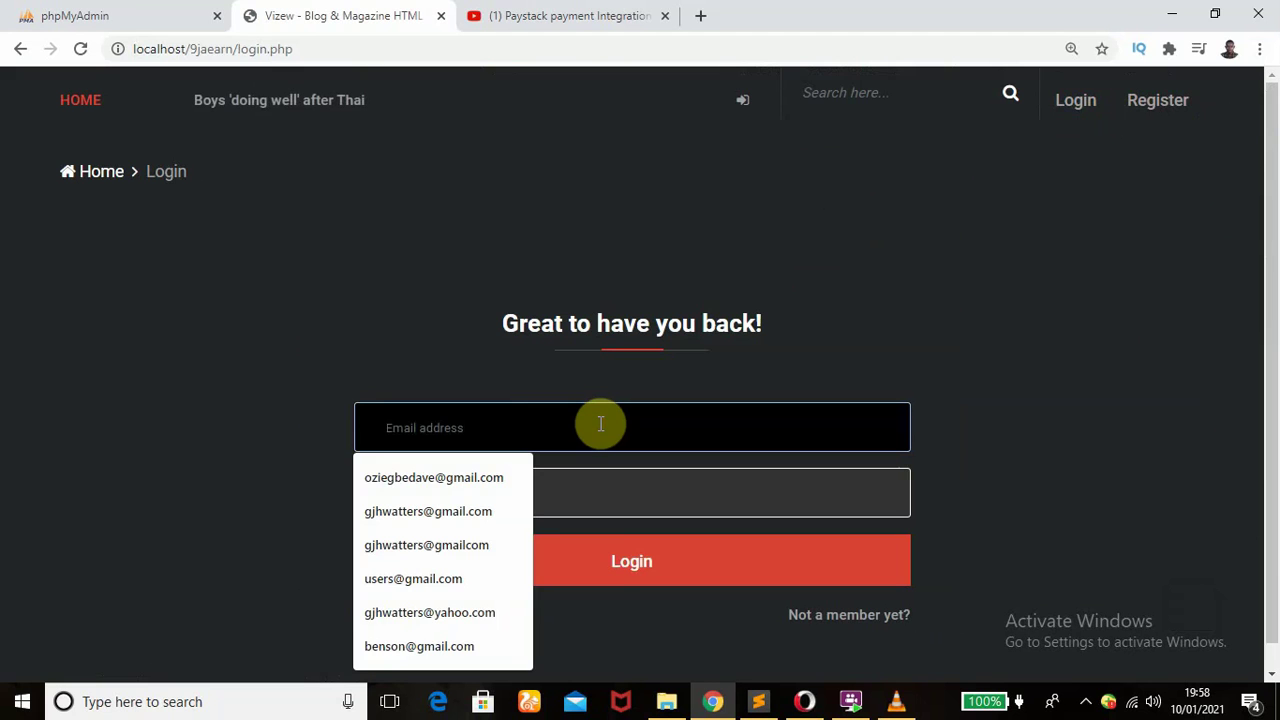
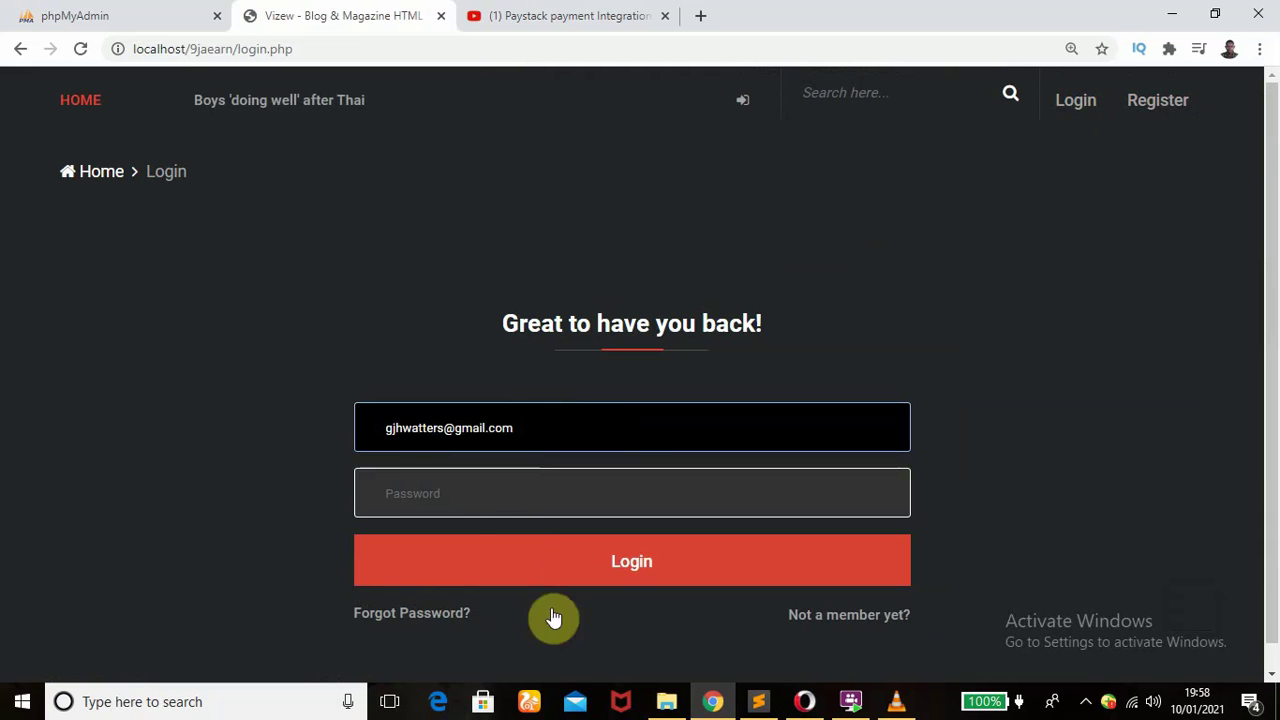
{"action": "left_click", "coordinate": [462, 489]}
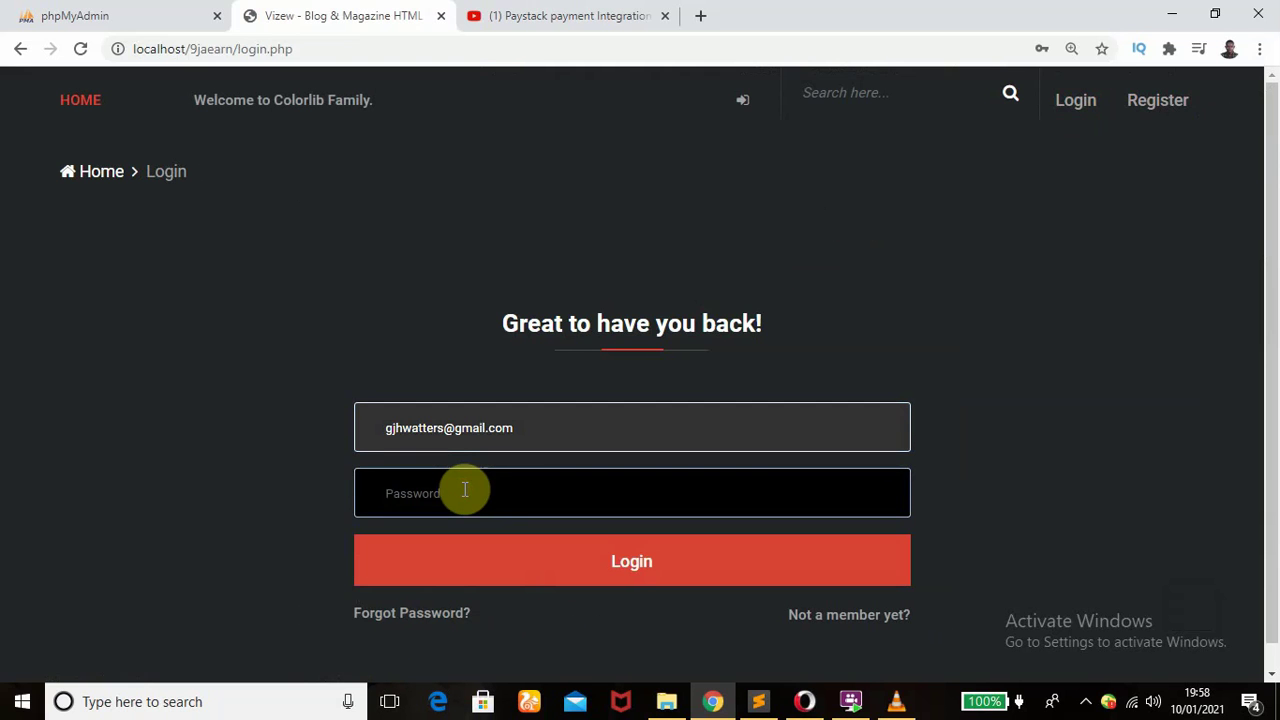
{"action": "type", "text": "•••••••"}
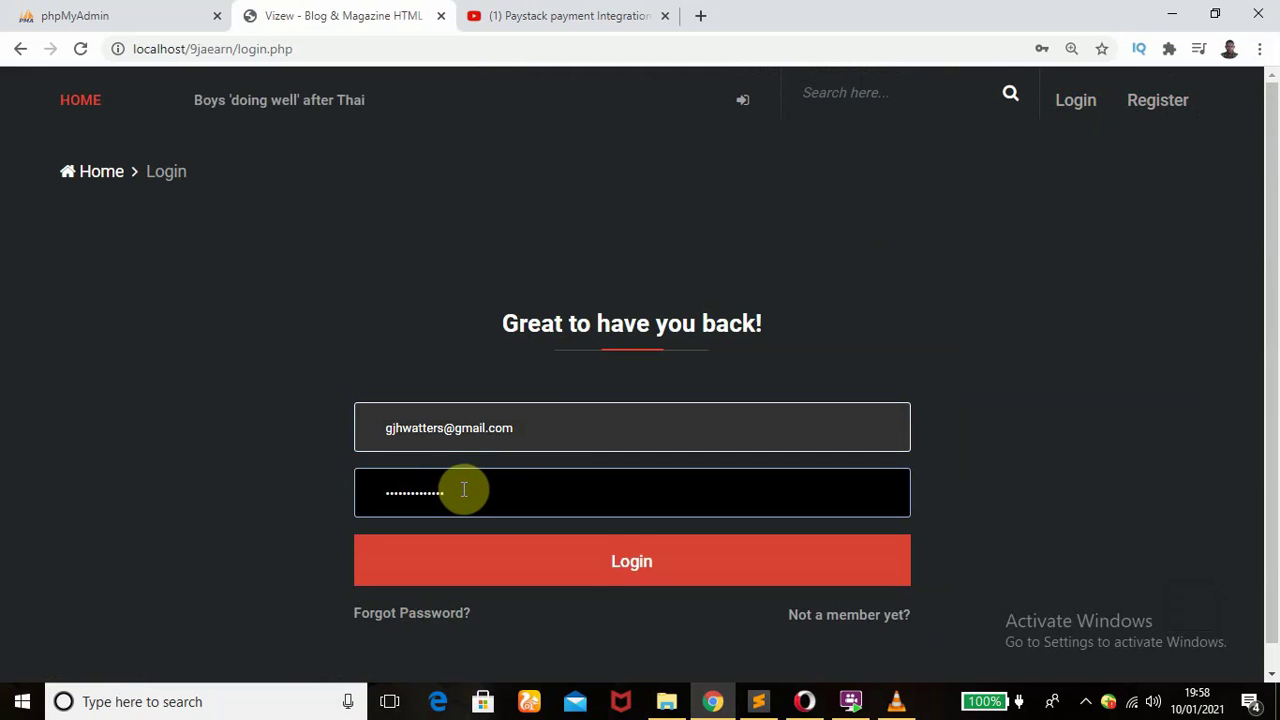
{"action": "left_click", "coordinate": [631, 563]}
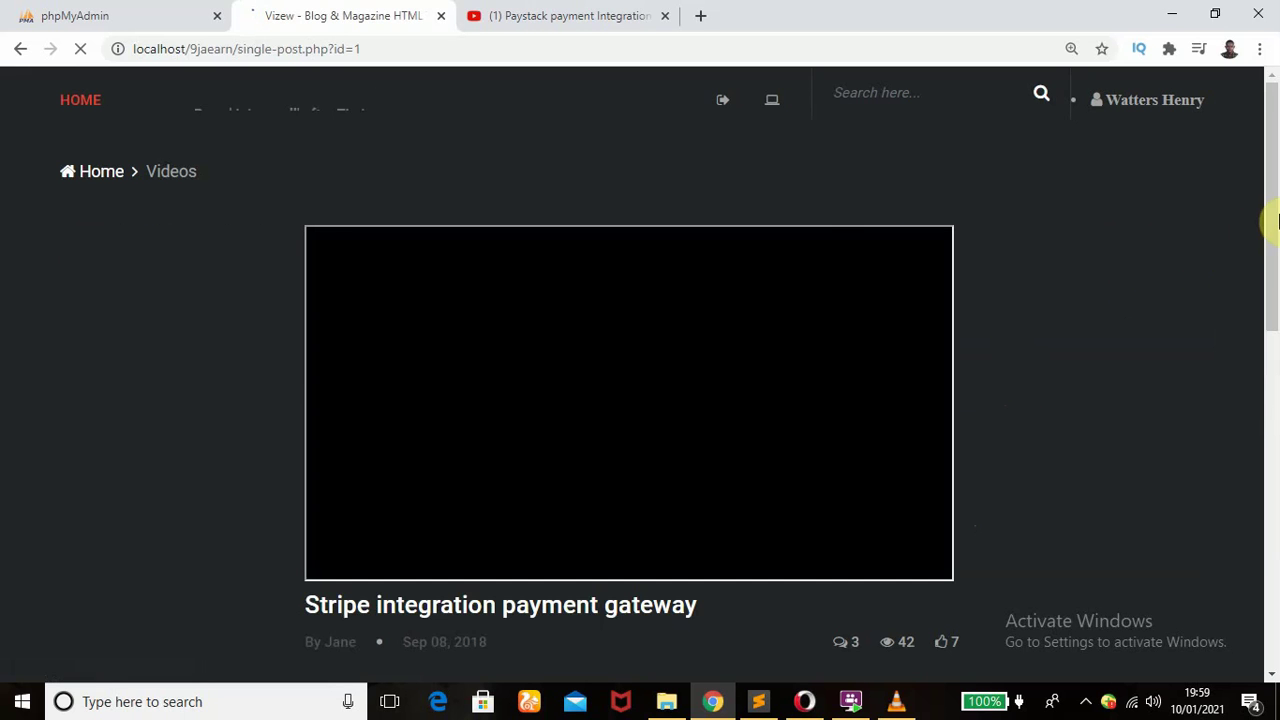
- Type a long string of random placeholder text into the post's comment box without posting it
{"action": "left_click_drag", "start_coordinate": [1274, 236], "coordinate": [1275, 433]}
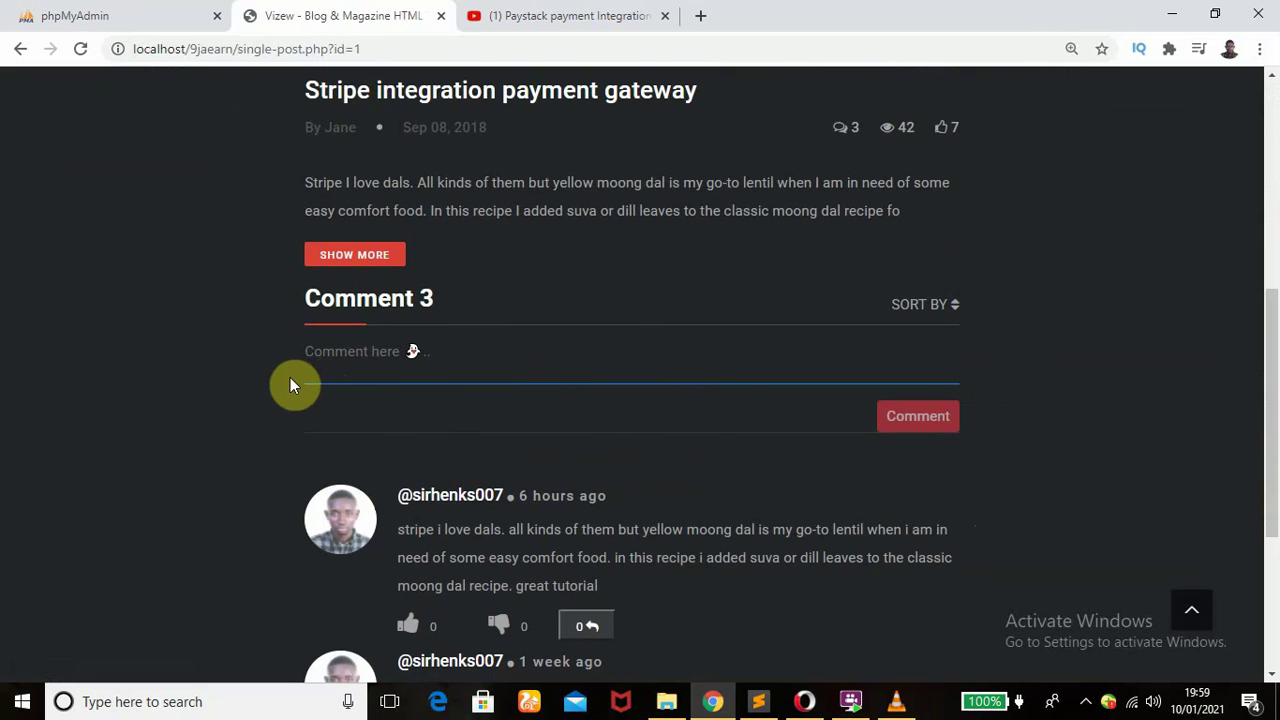
{"action": "scroll", "coordinate": [1275, 335], "scroll_direction": "up", "scroll_amount": 3}
{"action": "left_click_drag", "start_coordinate": [1275, 335], "coordinate": [1272, 415]}
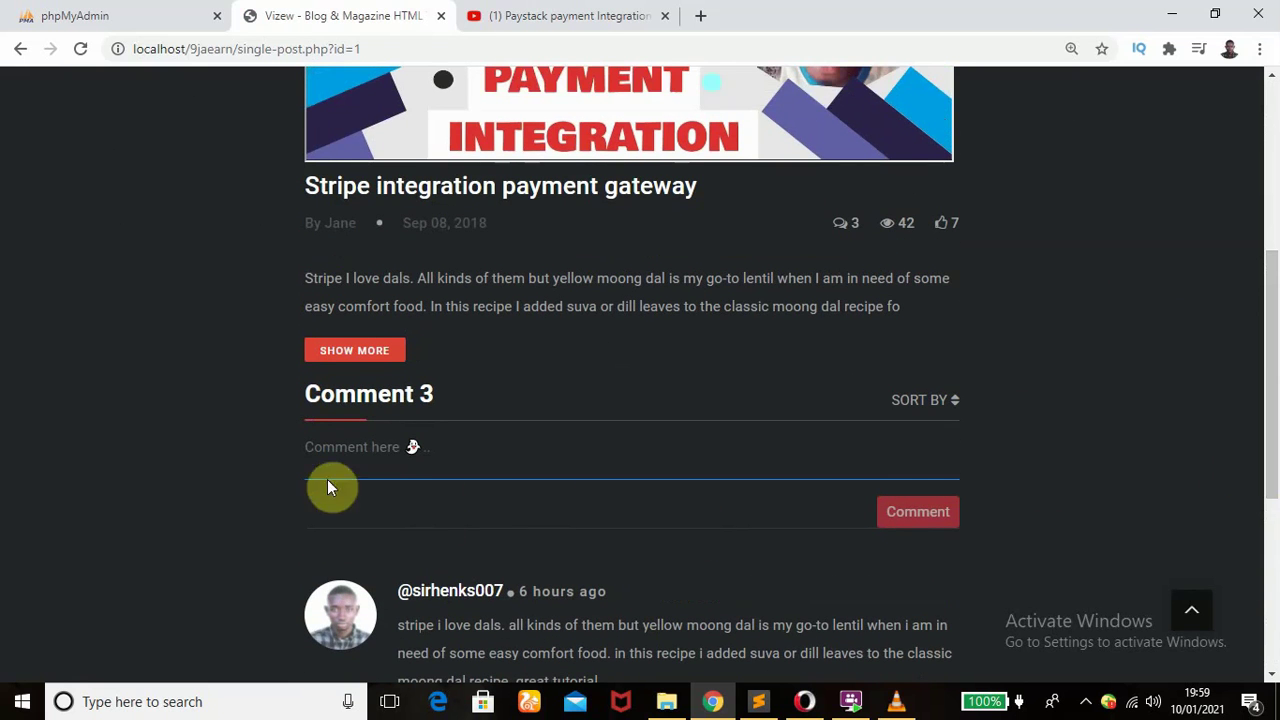
{"action": "left_click", "coordinate": [218, 541]}
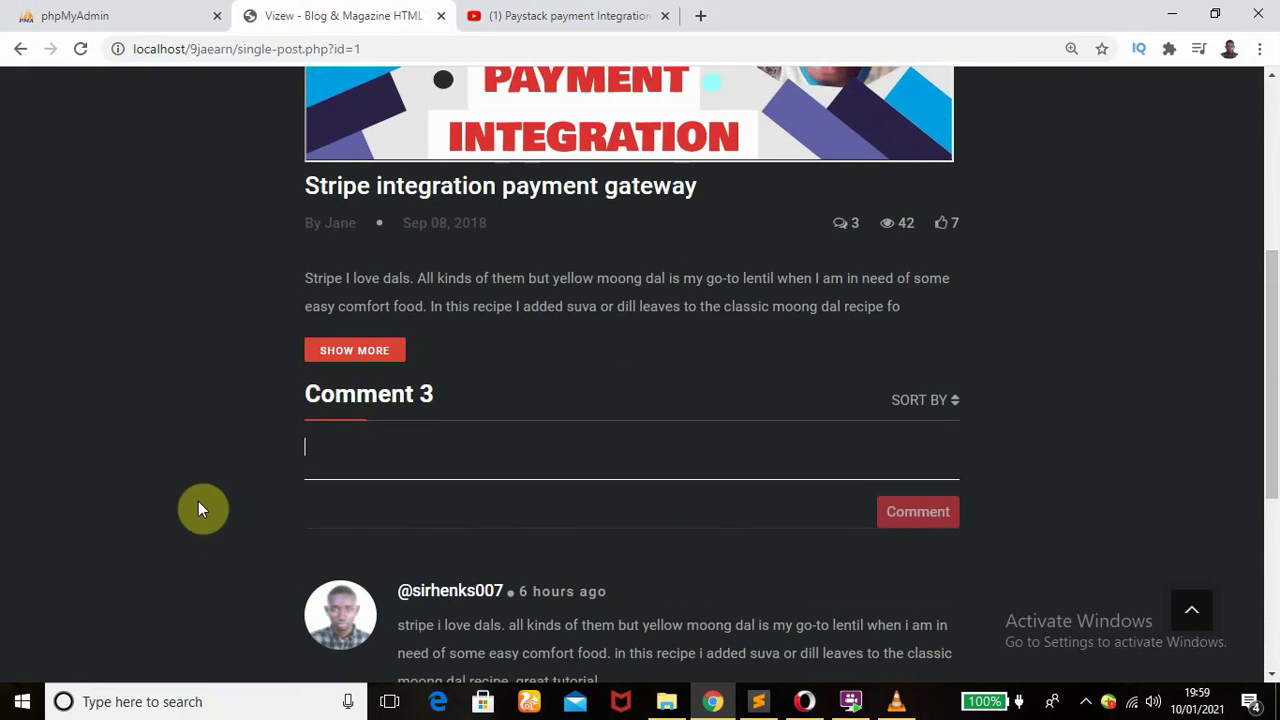
{"action": "left_click", "coordinate": [314, 446]}
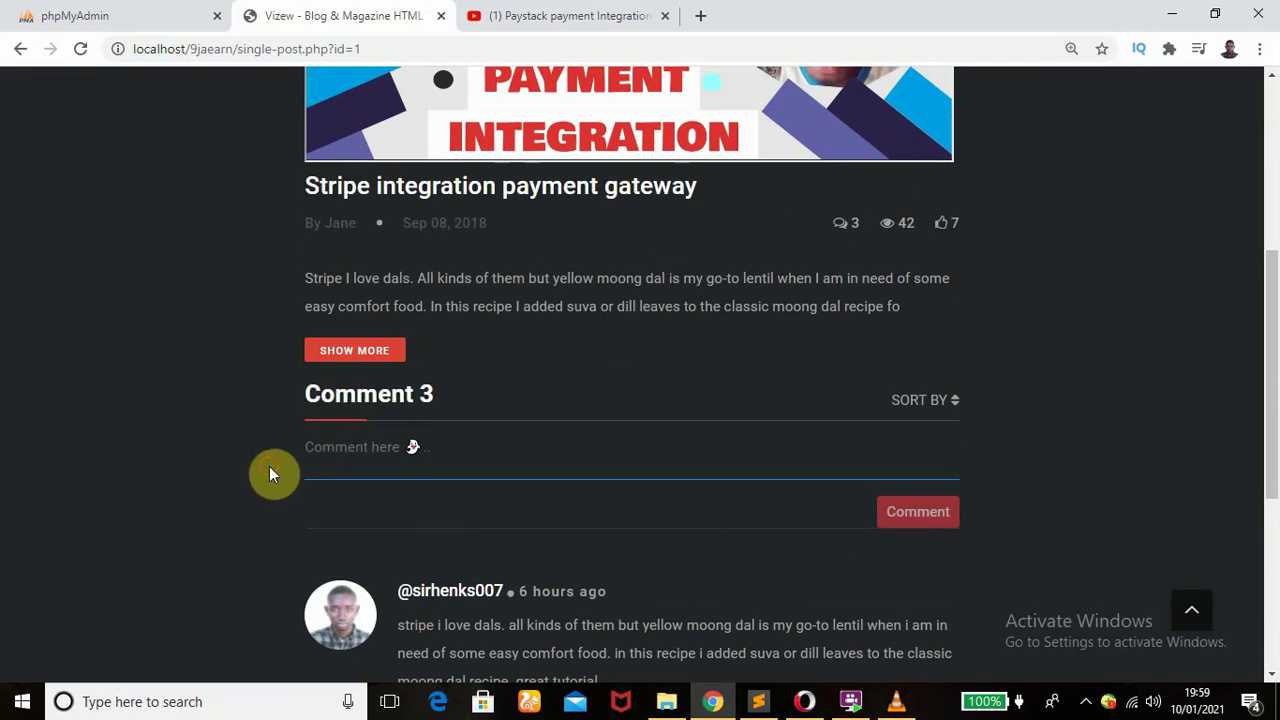
{"action": "left_click", "coordinate": [333, 447]}
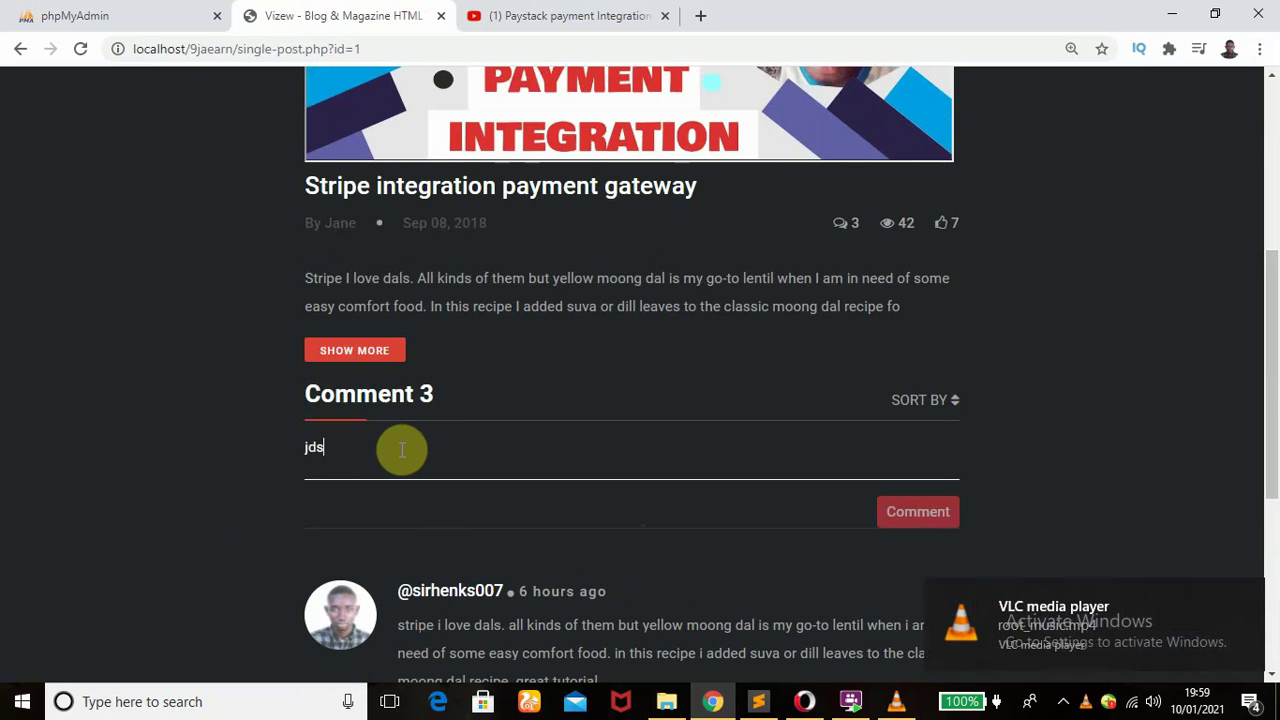
{"action": "type", "text": "ahfjkadsfjhsa fshjadshfkjadshfkjsdhfff"}
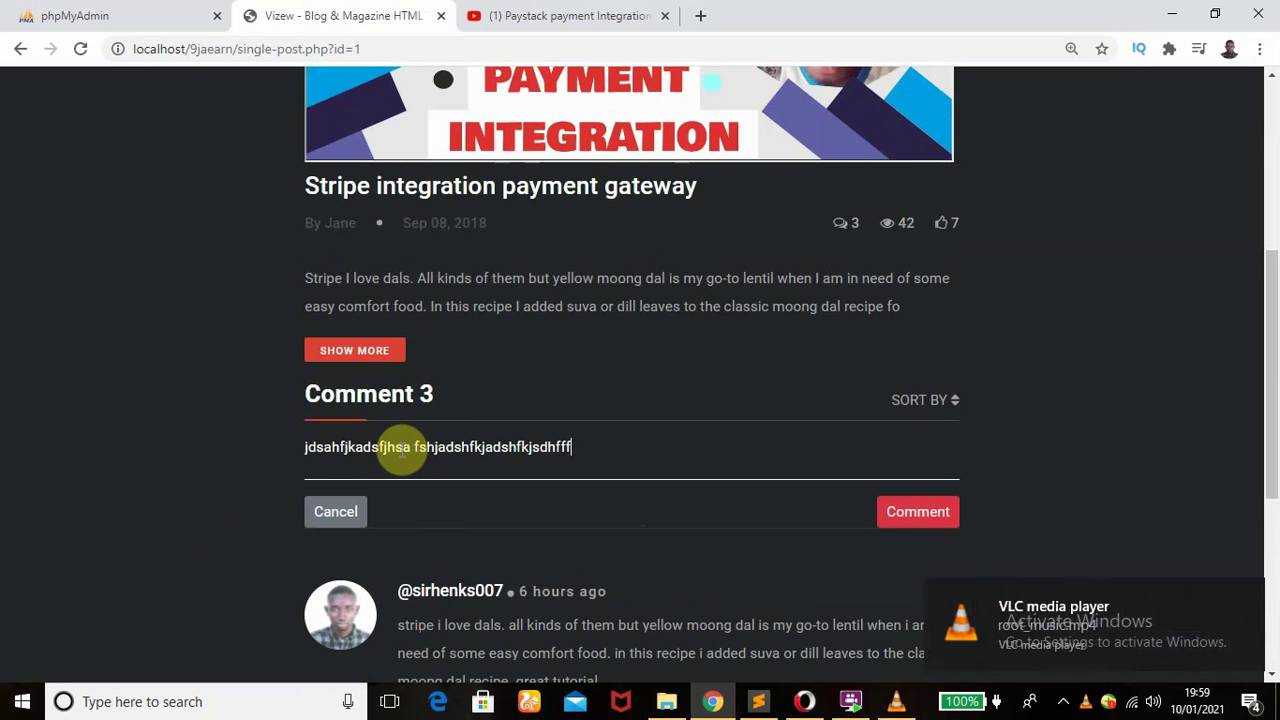
{"action": "type", "text": "d nfjadsfjkashfj hkjlsfhsadjfhjasff"}
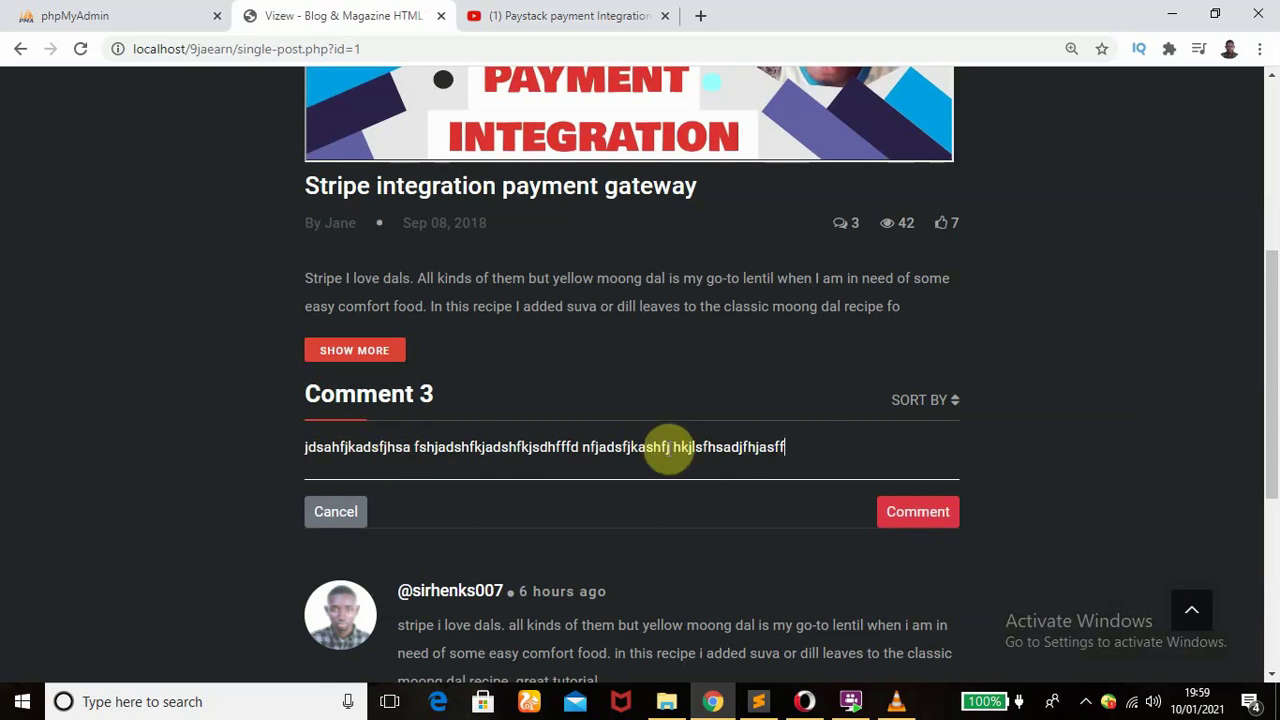
{"action": "type", "text": " fasdf"}
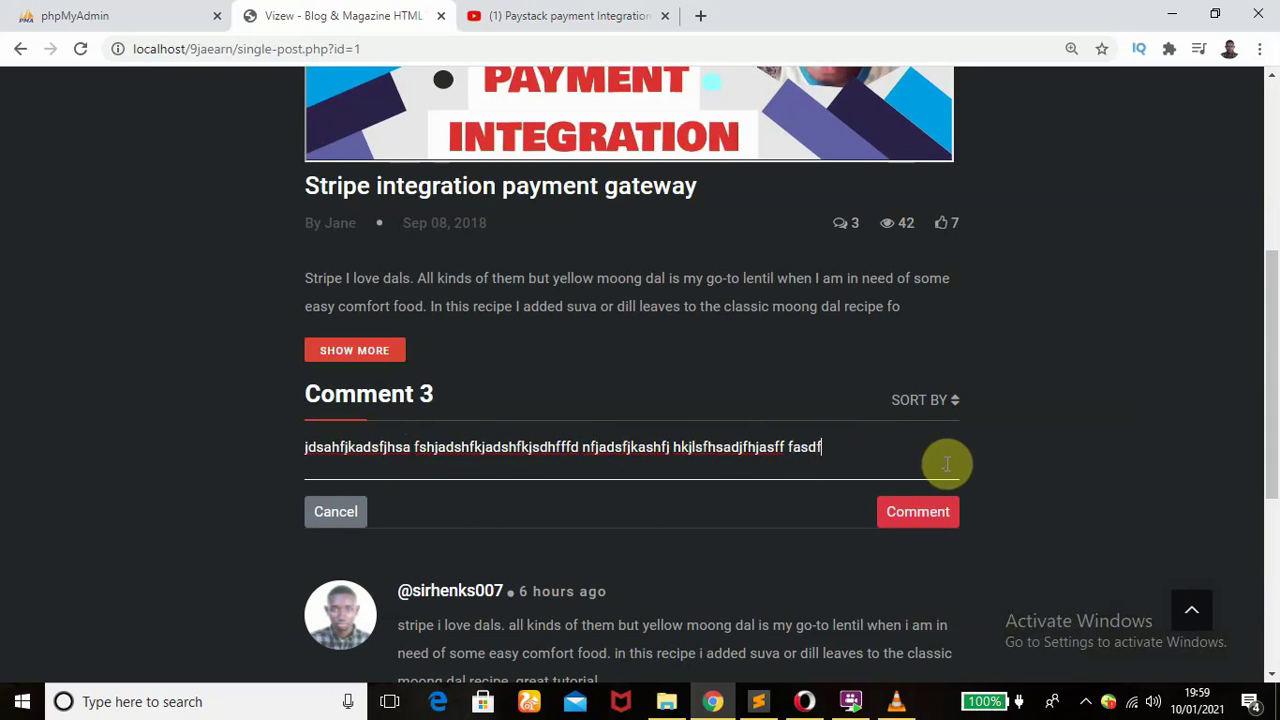
{"action": "type", "text": "asf asf sf  asfasfasfs sf asf af asdf asf"}
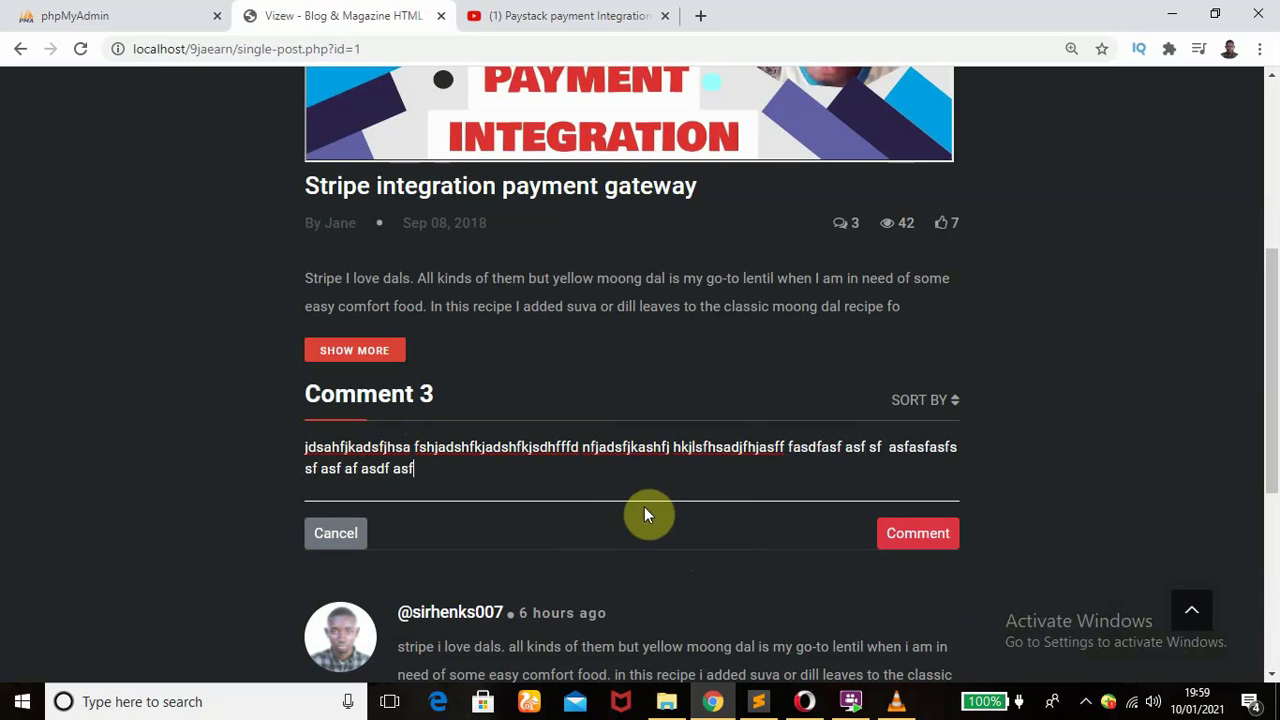
{"action": "type", "text": "d asf asf asdf adsf sadf adsf sdf asdf"}
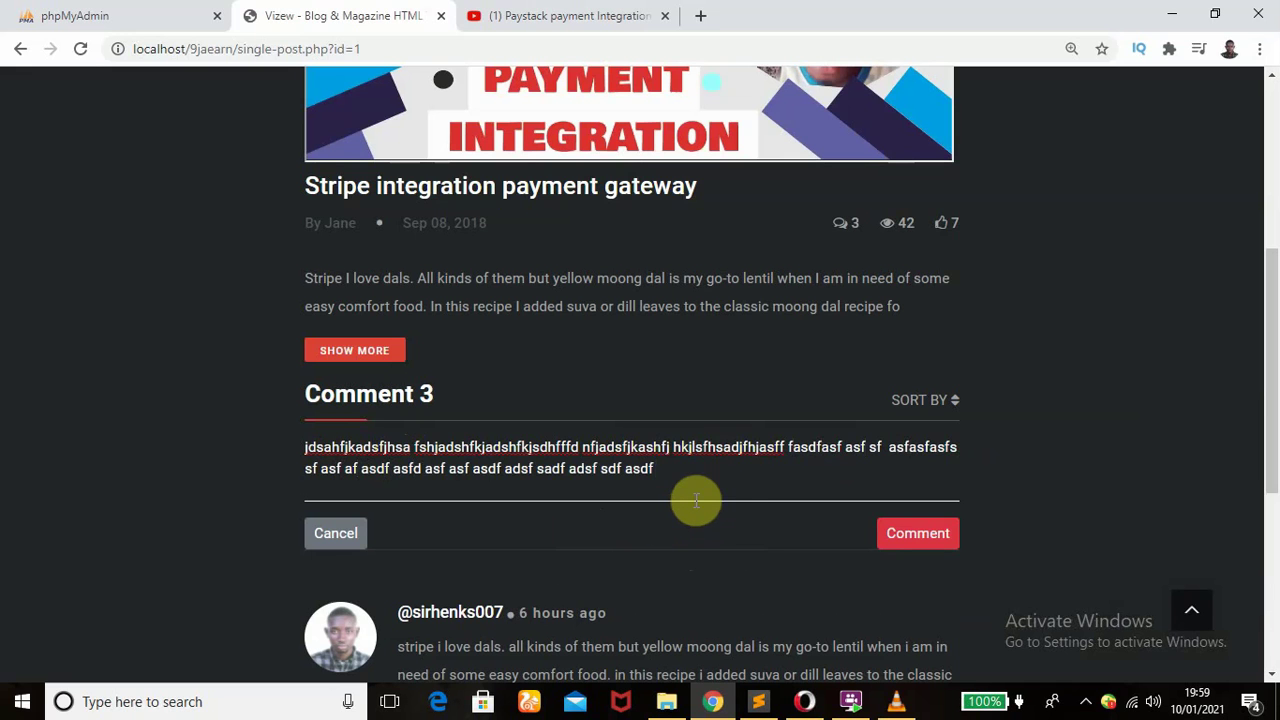
{"action": "type", "text": " sdfdf fd"}
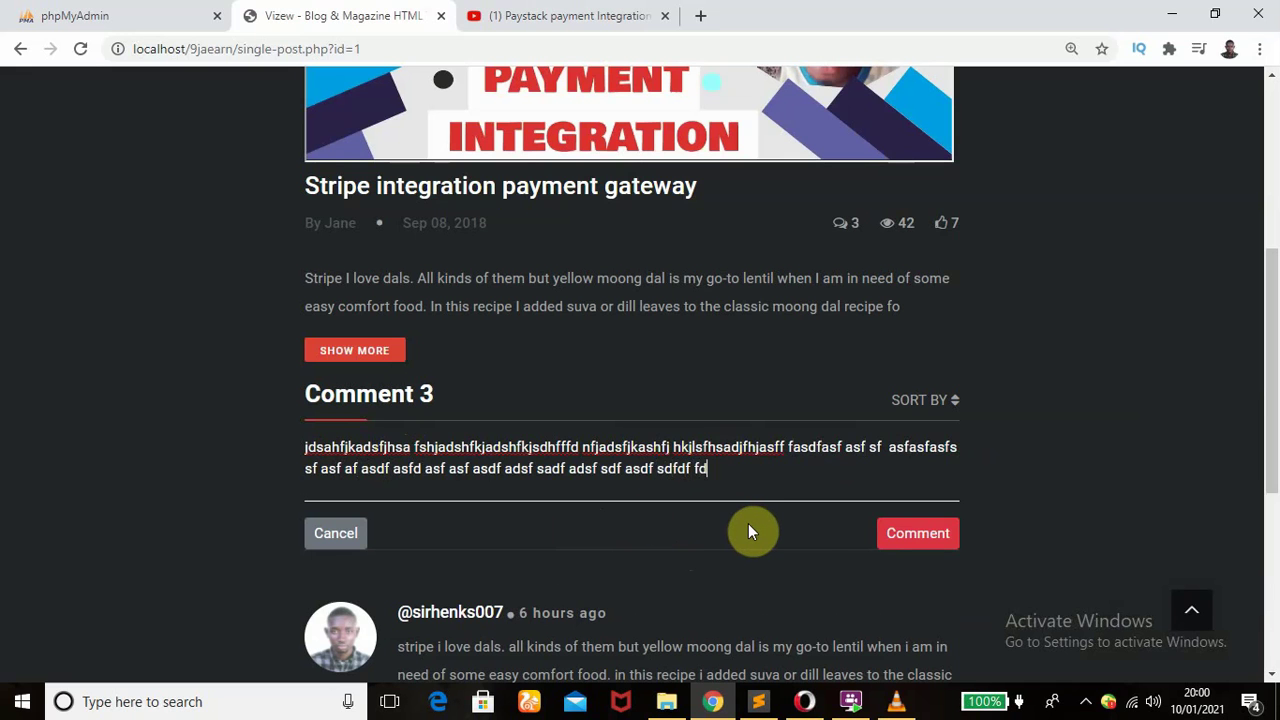
{"action": "type", "text": "fdsf dsf fs "}
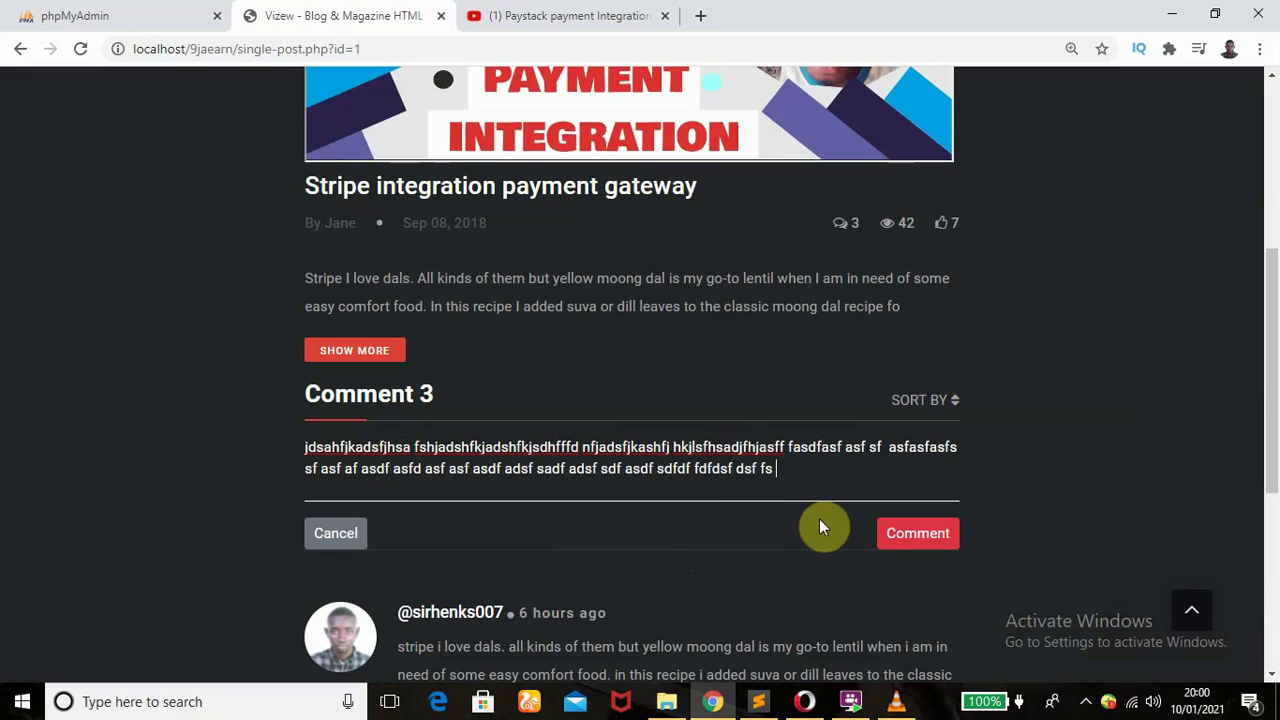
{"action": "type", "text": "fdfdfdsfds df sdf sf sdfsd dsf sdf"}
- Select and delete the entire long draft comment
{"action": "double_click", "coordinate": [340, 490]}
{"action": "left_click_drag", "start_coordinate": [295, 468], "coordinate": [277, 447]}
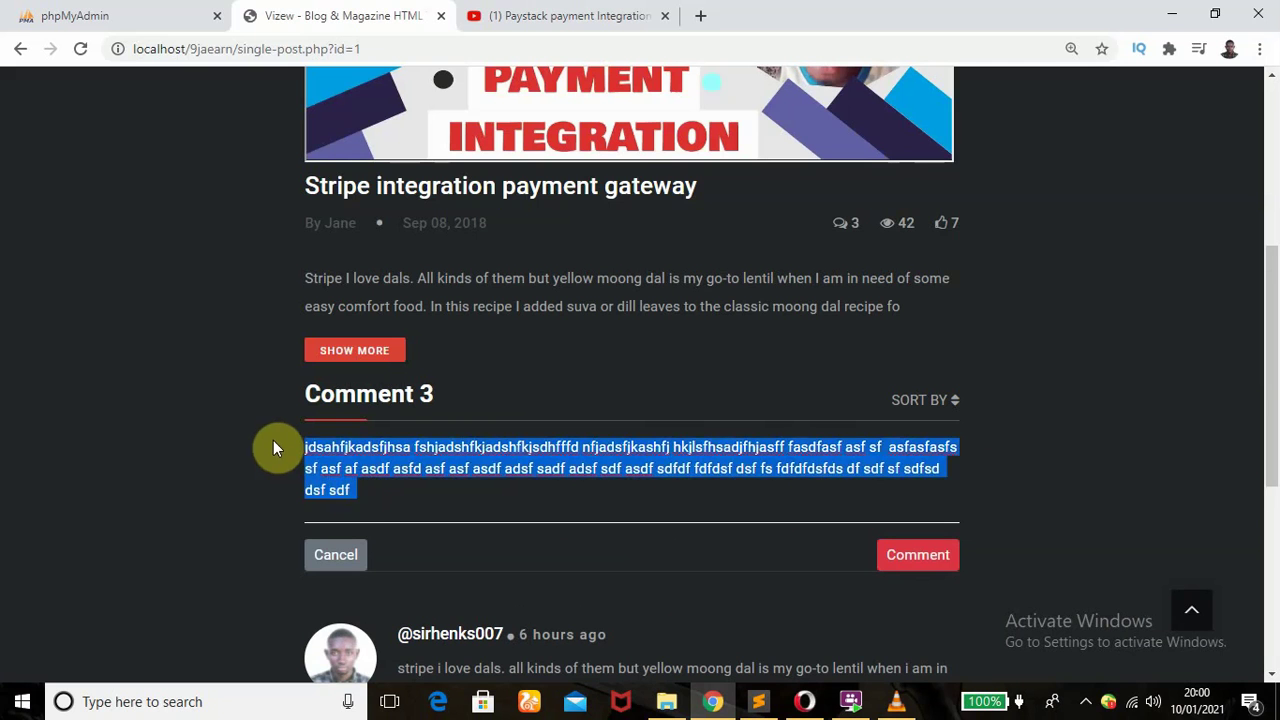
{"action": "key", "text": "BackSpace"}
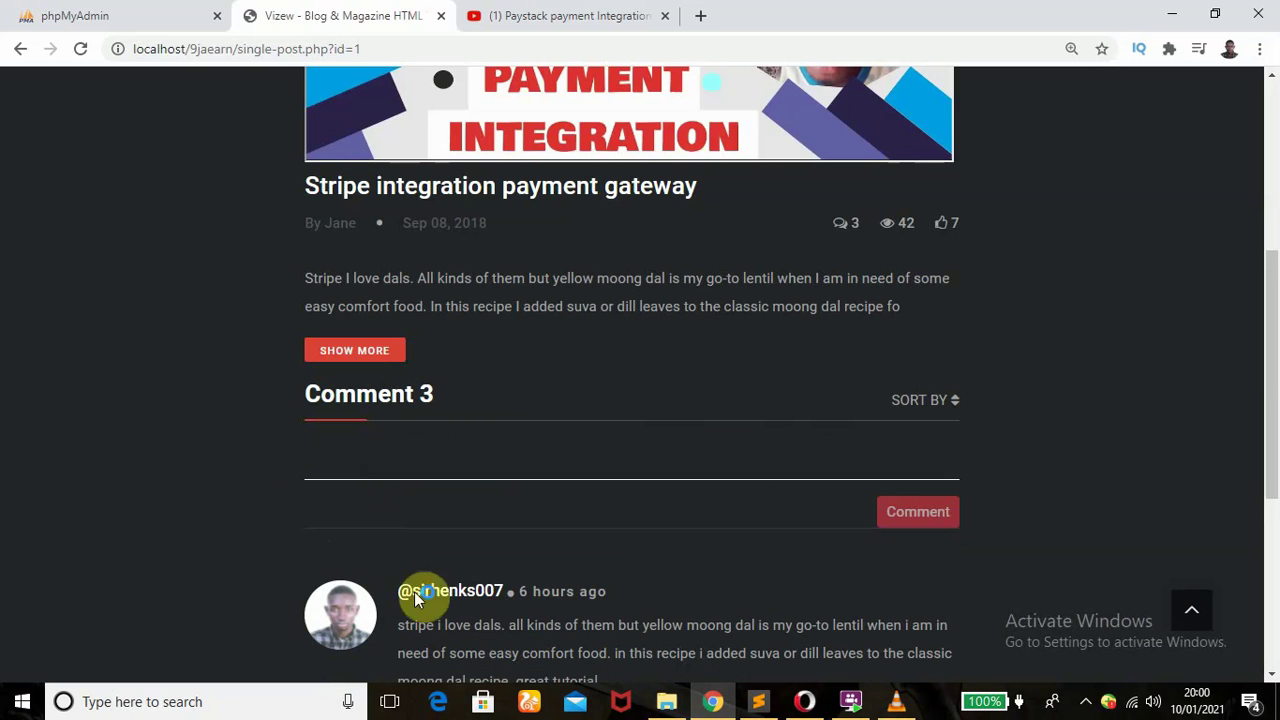
{"action": "left_click", "coordinate": [430, 487]}
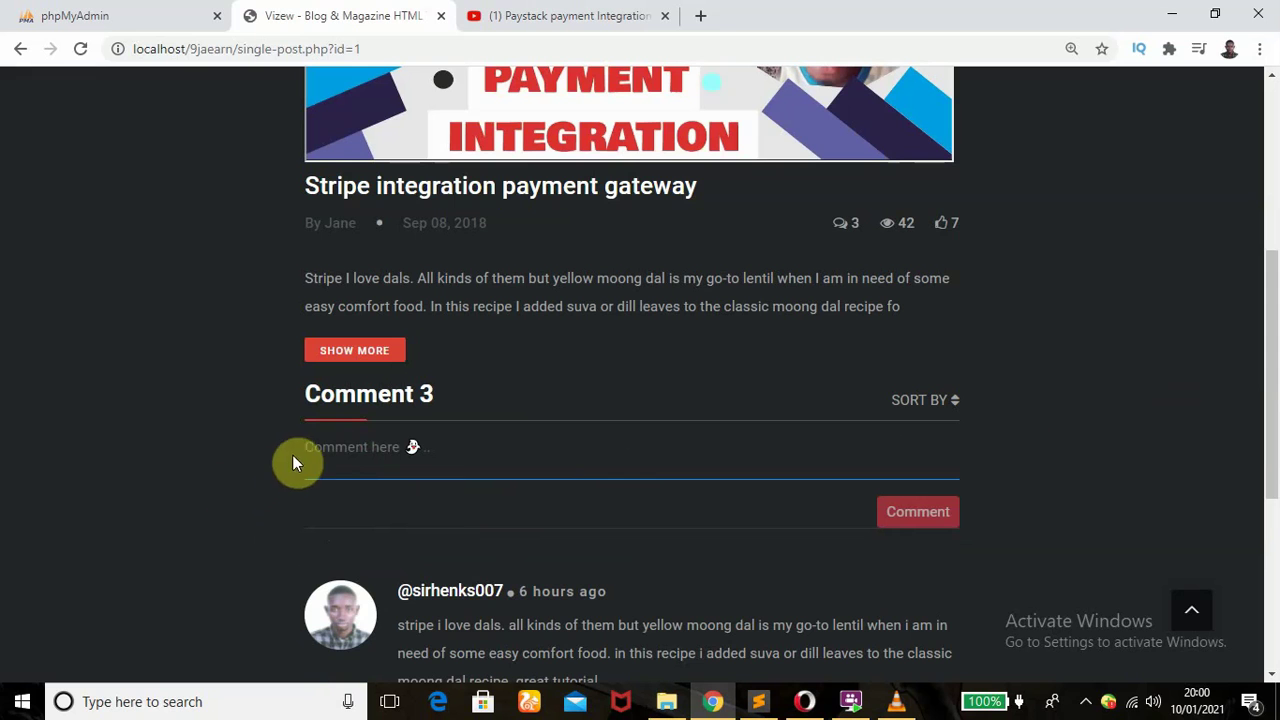
{"action": "left_click", "coordinate": [265, 472]}
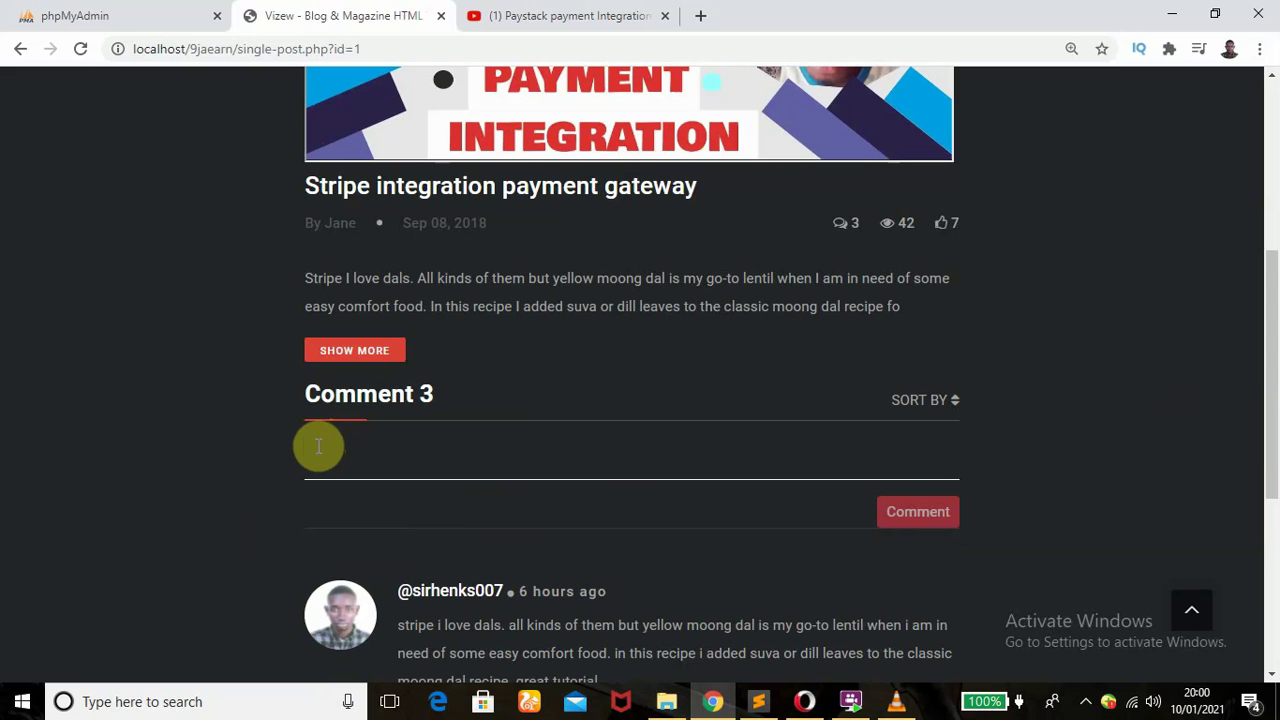
- Type a short 'I' draft, cancel it, then switch to the YouTube video for comparison
{"action": "left_click", "coordinate": [308, 446]}
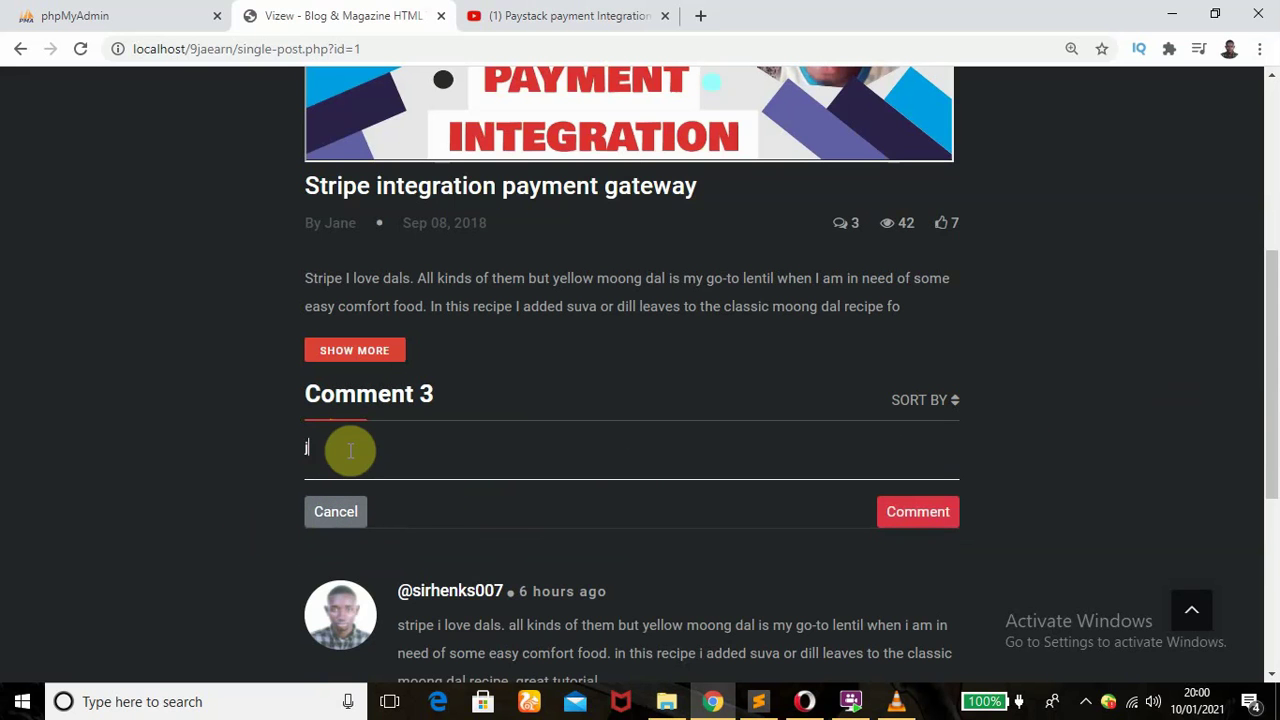
{"action": "type", "text": "I am not well"}
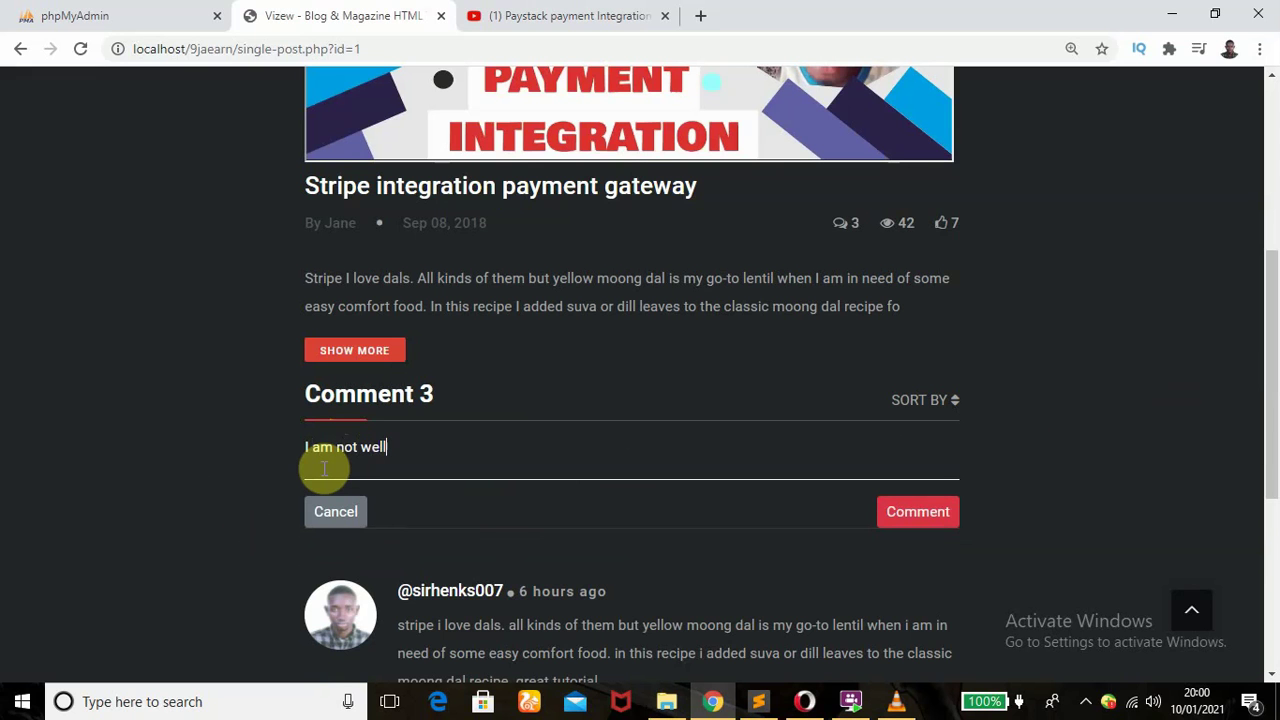
{"action": "left_click", "coordinate": [335, 512]}
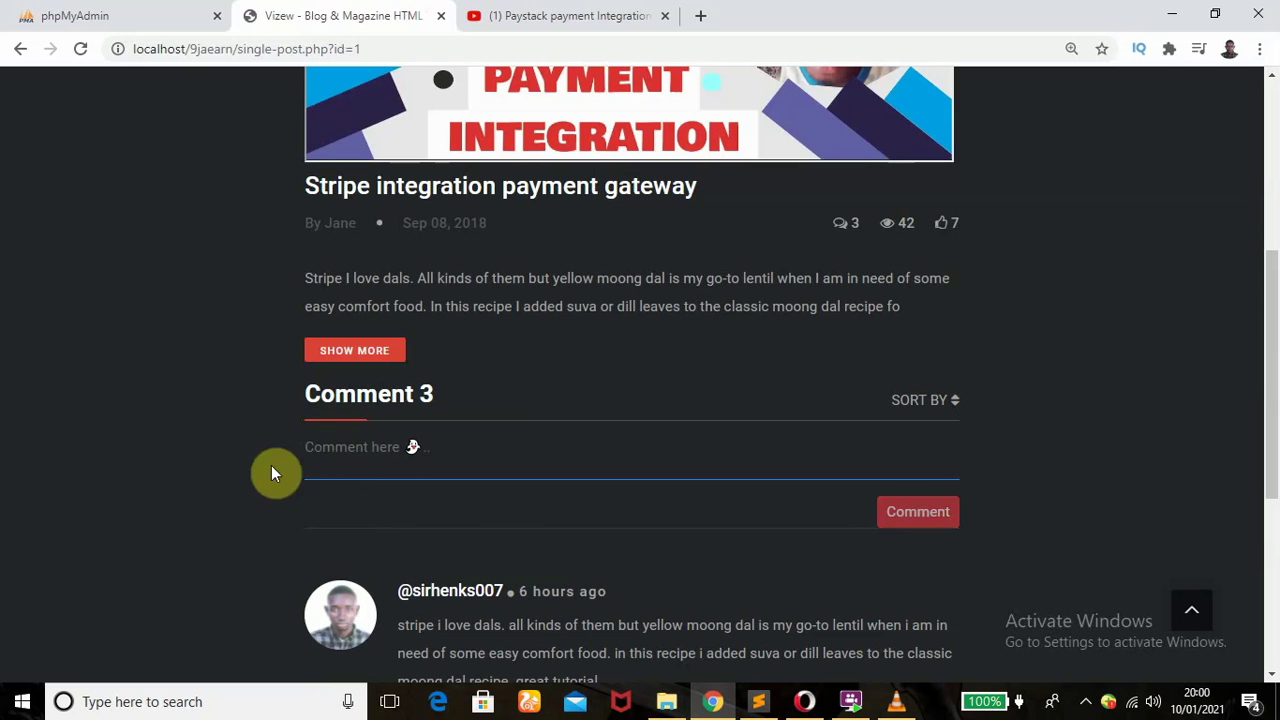
{"action": "left_click", "coordinate": [338, 449]}
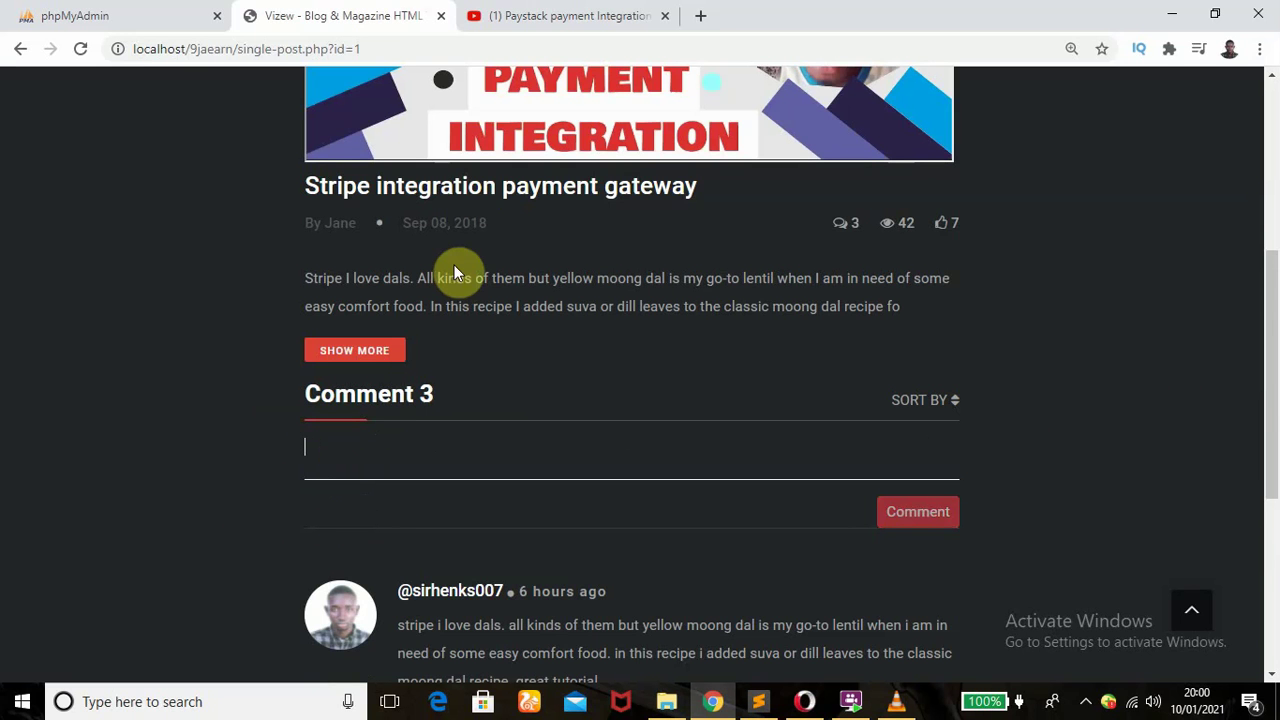
{"action": "left_click", "coordinate": [490, 15]}
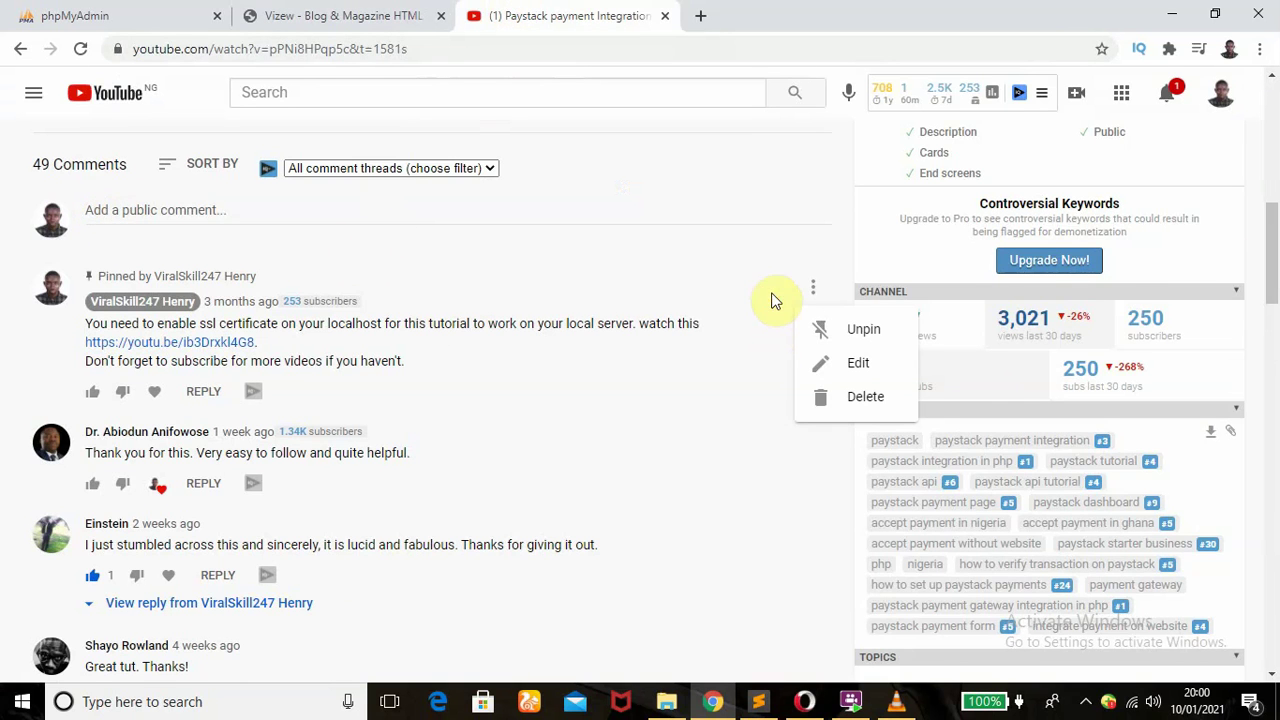
{"action": "left_click", "coordinate": [130, 211]}
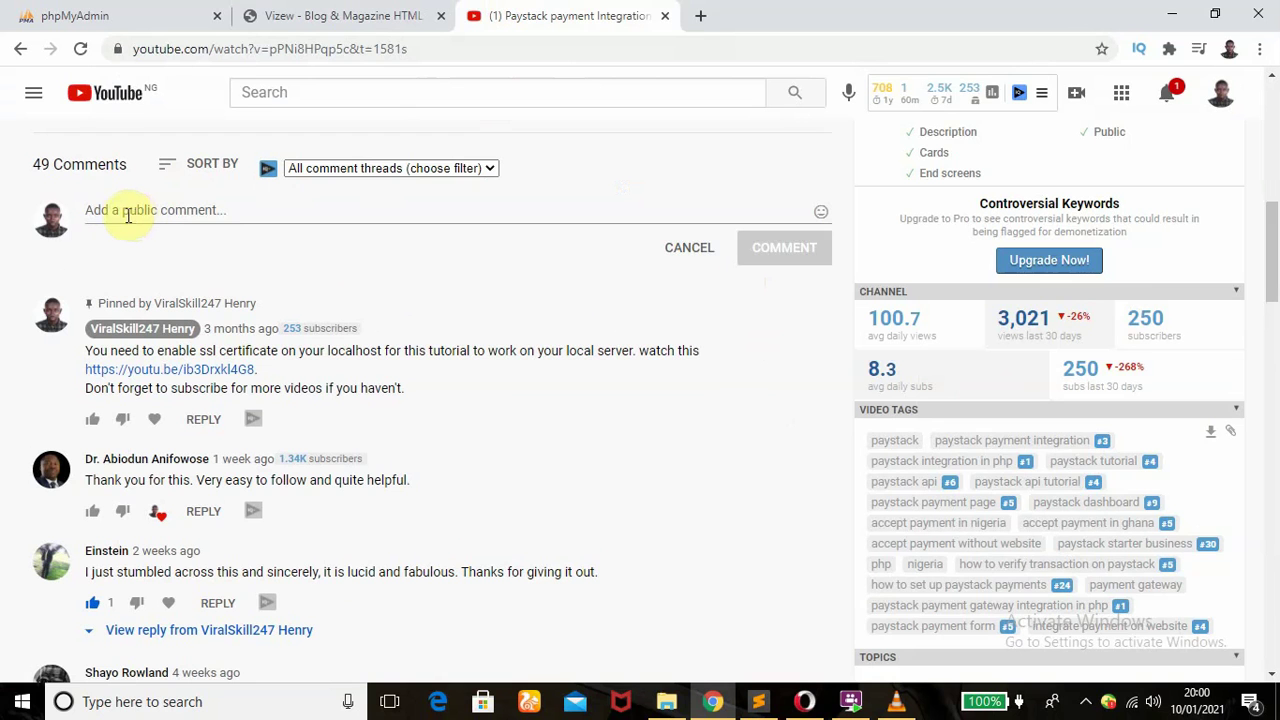
{"action": "left_click", "coordinate": [112, 206]}
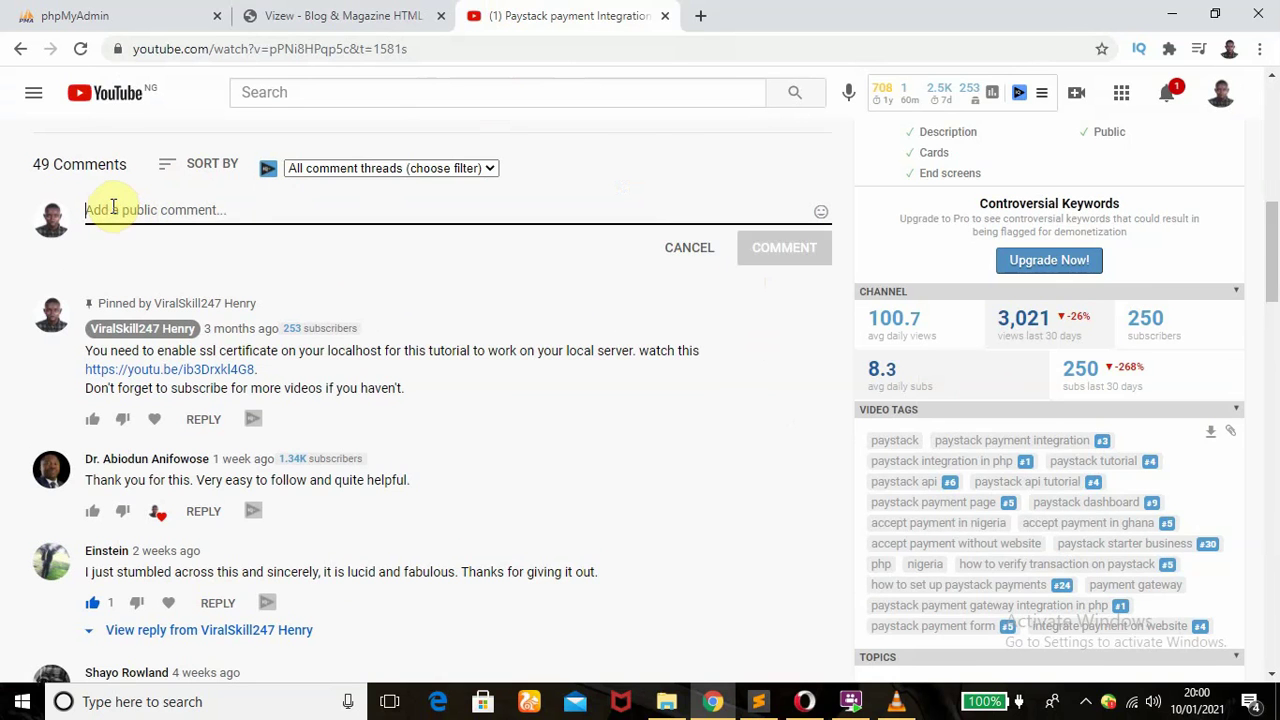
{"action": "type", "text": "sfssdfasfasf"}
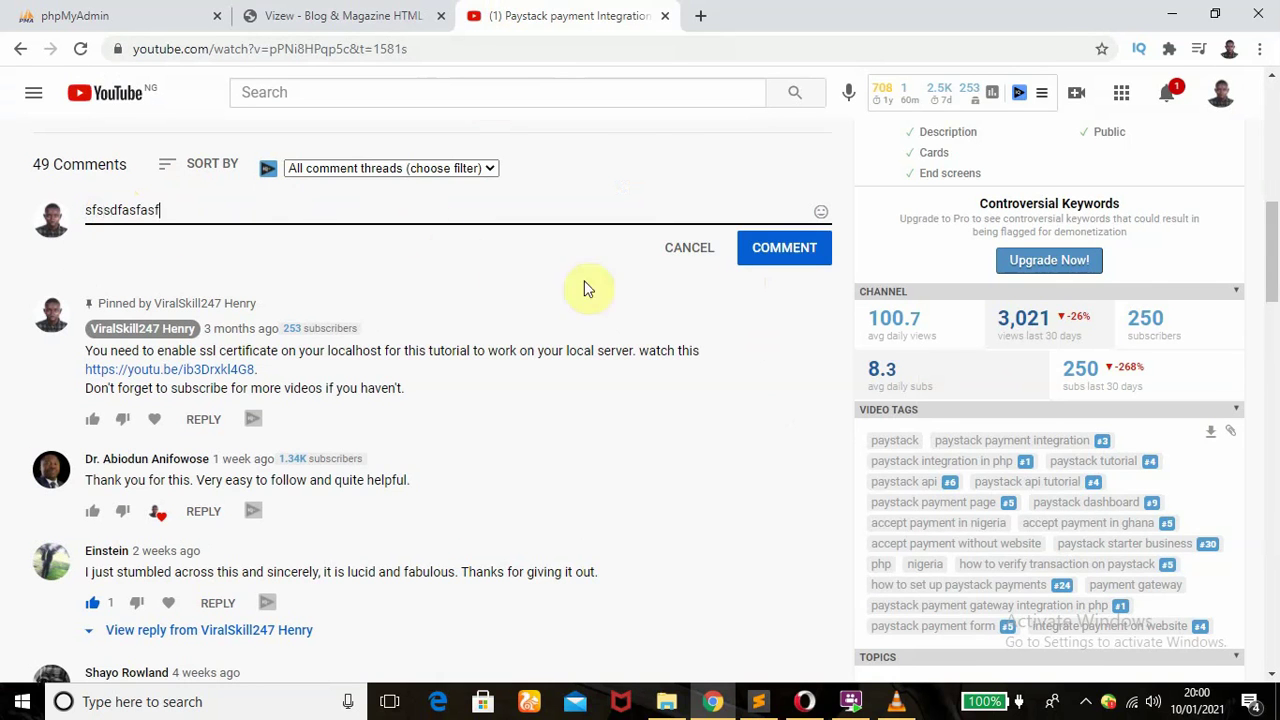
{"action": "left_click", "coordinate": [690, 250]}
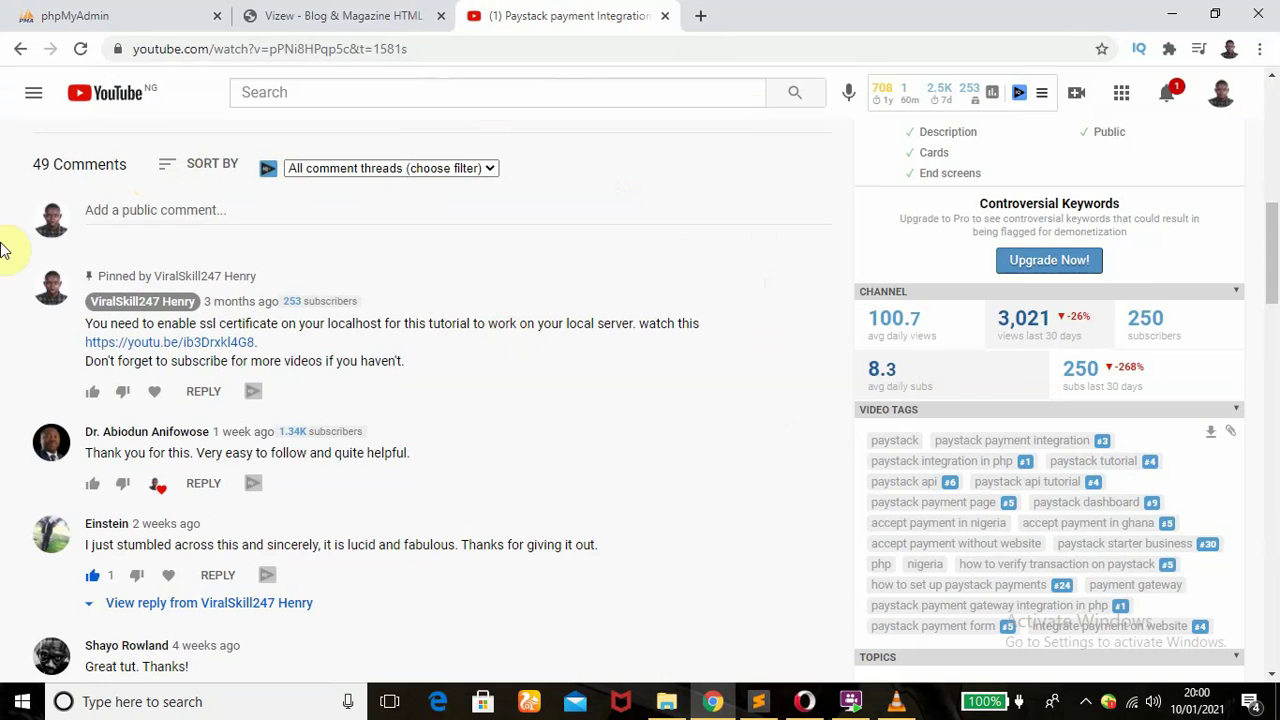
{"action": "left_click", "coordinate": [297, 10]}
{"action": "left_click", "coordinate": [437, 449]}
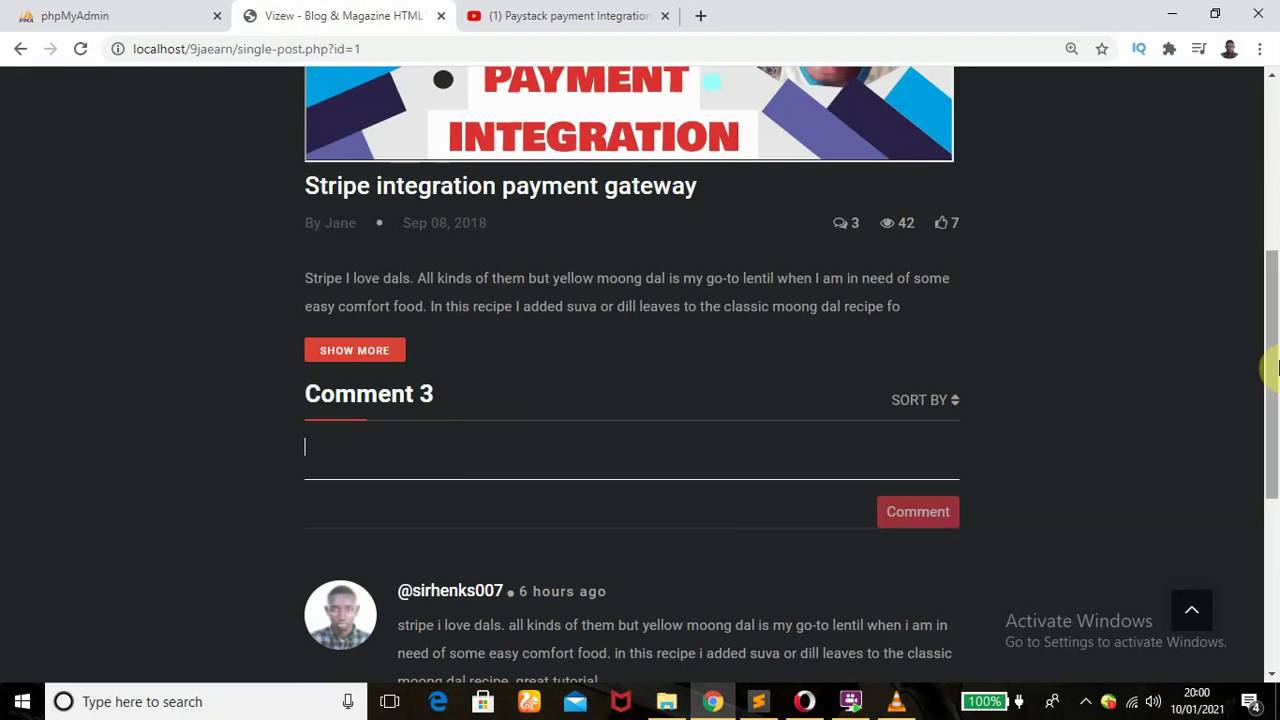
{"action": "left_click_drag", "start_coordinate": [1275, 372], "coordinate": [1275, 435]}
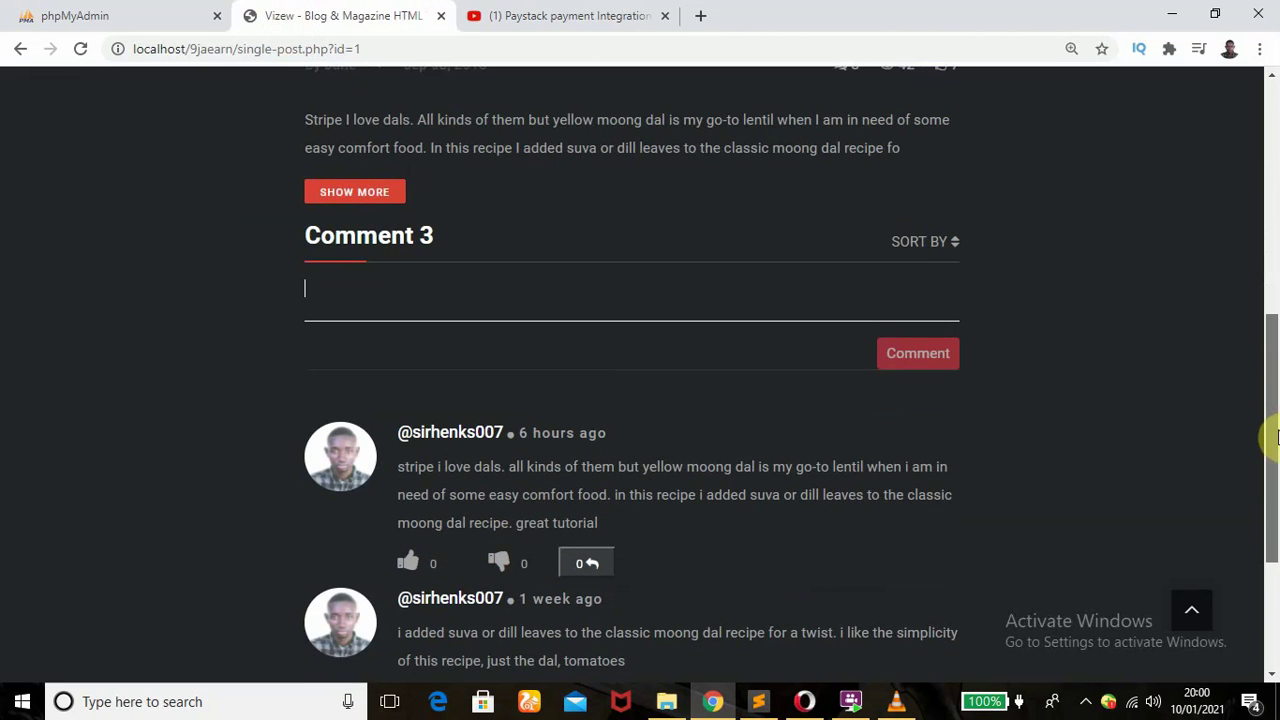
{"action": "left_click", "coordinate": [560, 16]}
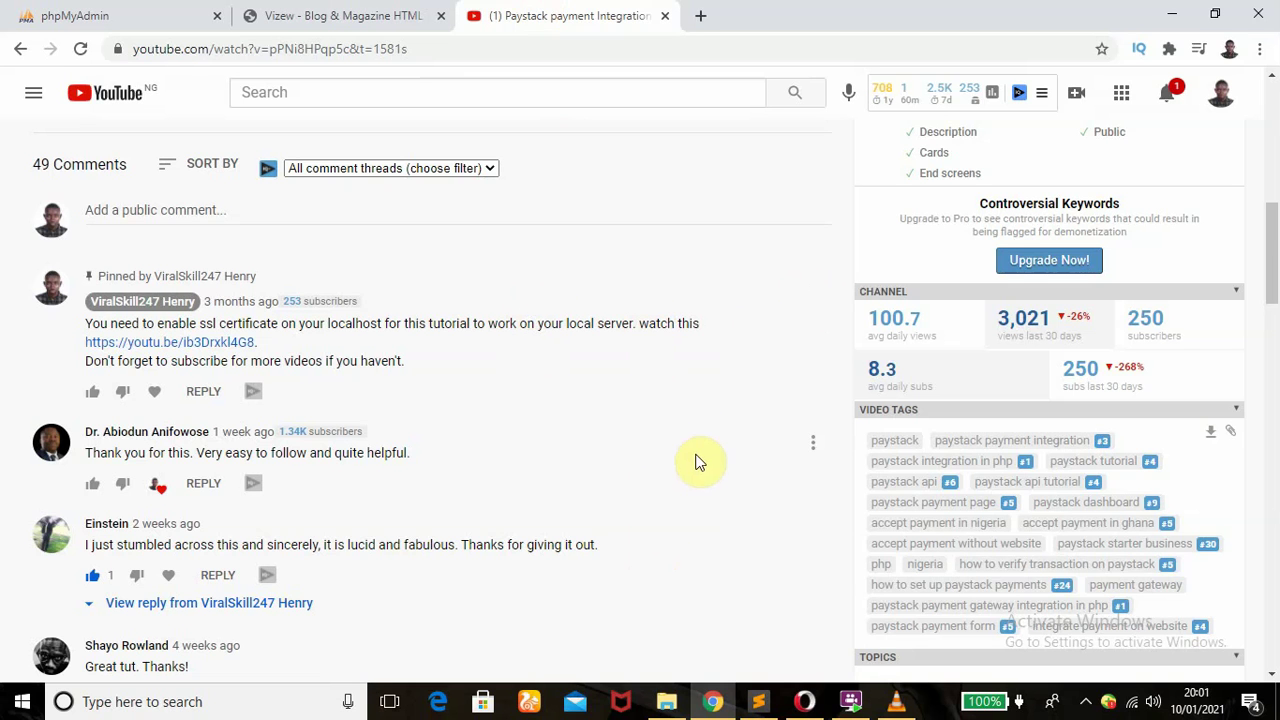
- Return to the Vizew post and scroll through its three existing comments
{"action": "left_click", "coordinate": [352, 15]}
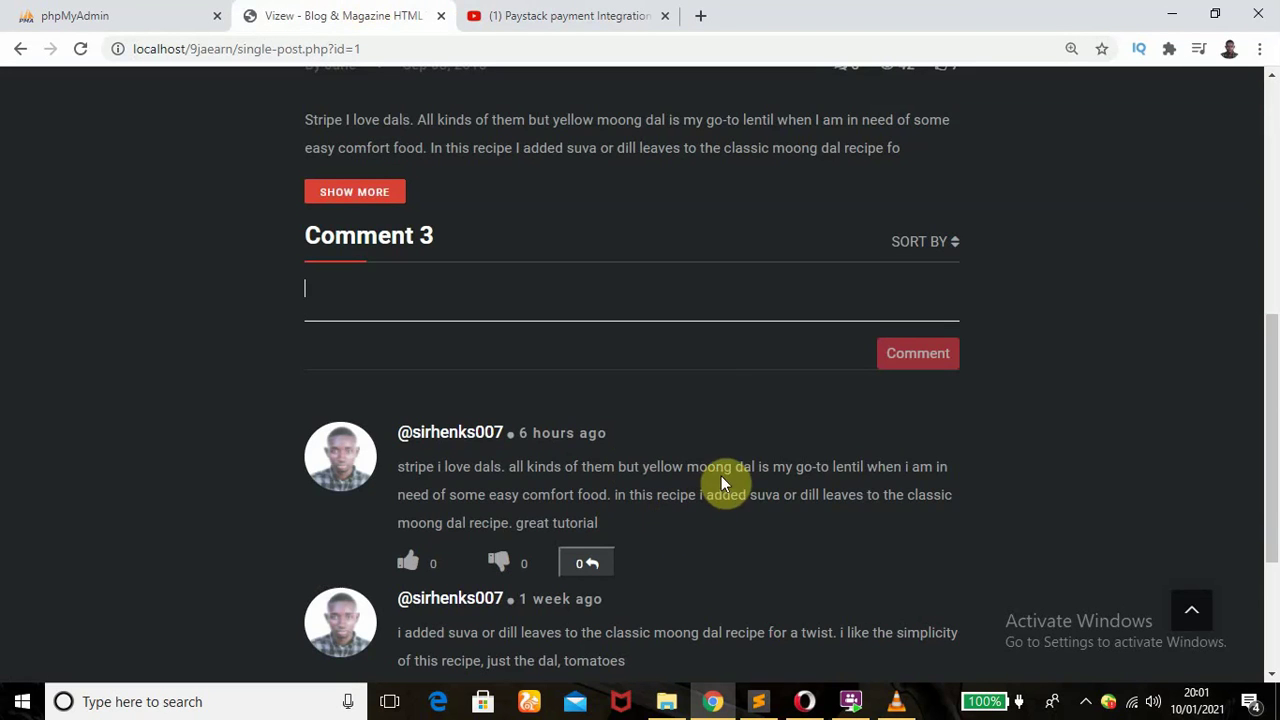
{"action": "left_click_drag", "start_coordinate": [1271, 333], "coordinate": [1266, 423]}
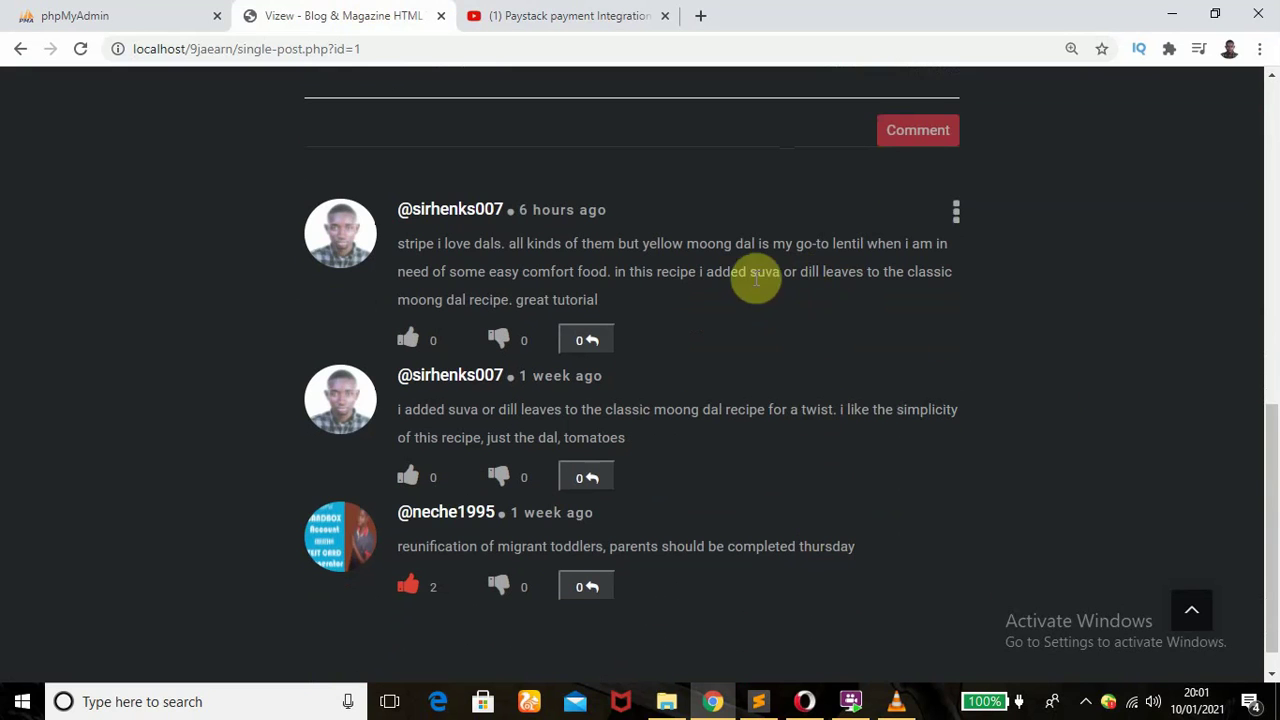
{"action": "left_click_drag", "start_coordinate": [1268, 430], "coordinate": [1273, 400]}
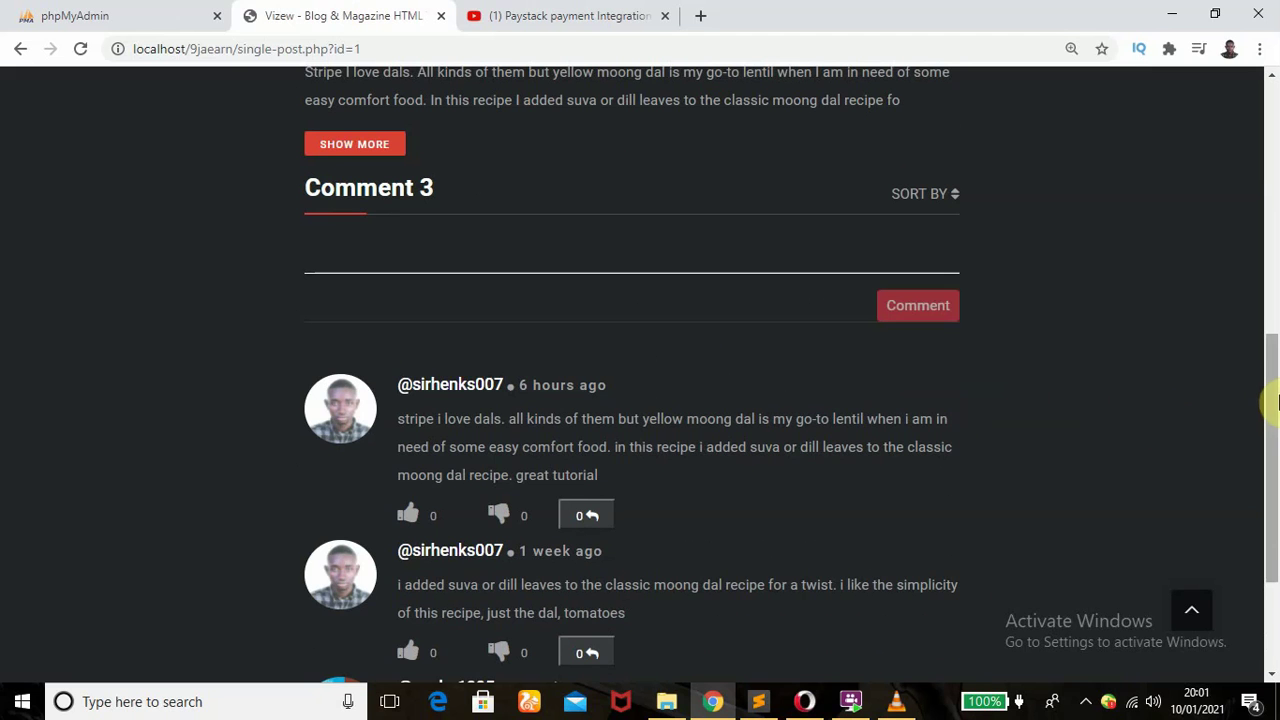
{"action": "left_click_drag", "start_coordinate": [1274, 411], "coordinate": [1274, 457]}
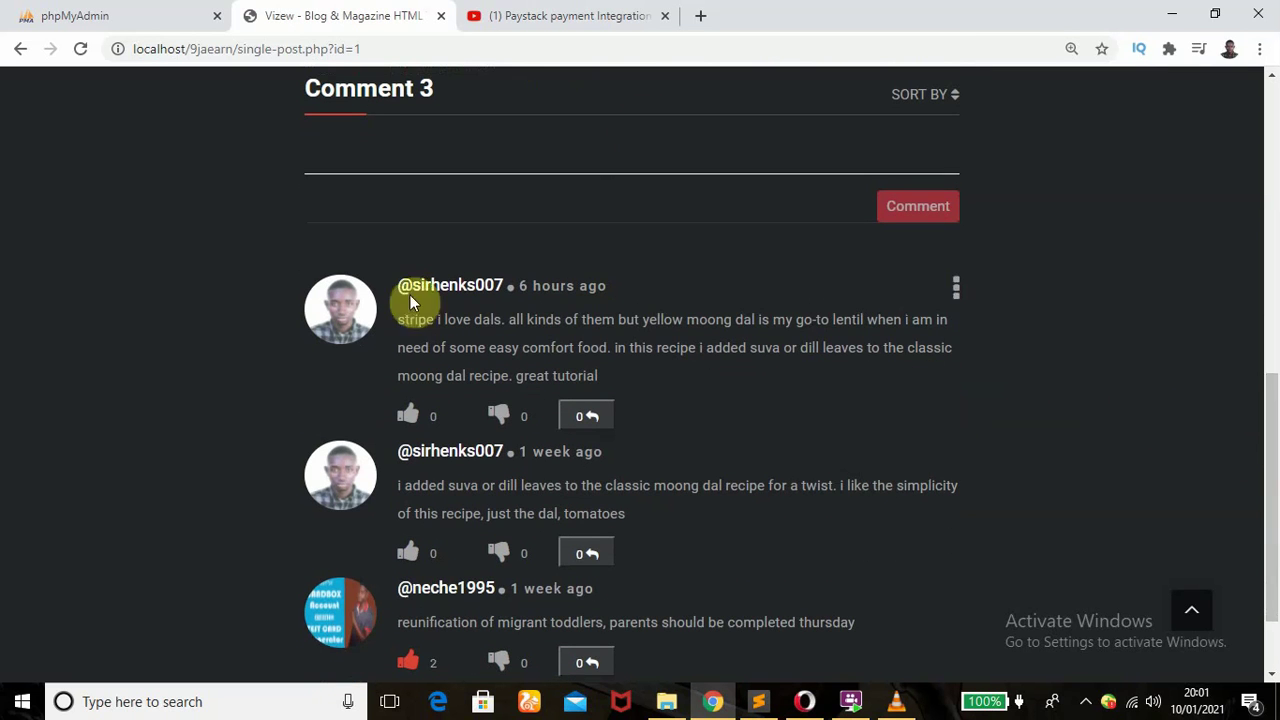
{"action": "mouse_move", "coordinate": [928, 314]}
{"action": "left_click_drag", "start_coordinate": [1273, 424], "coordinate": [1270, 390]}
- Post the comment 'I am not feeling too well. You guys should pray for me'
{"action": "left_click", "coordinate": [340, 289]}
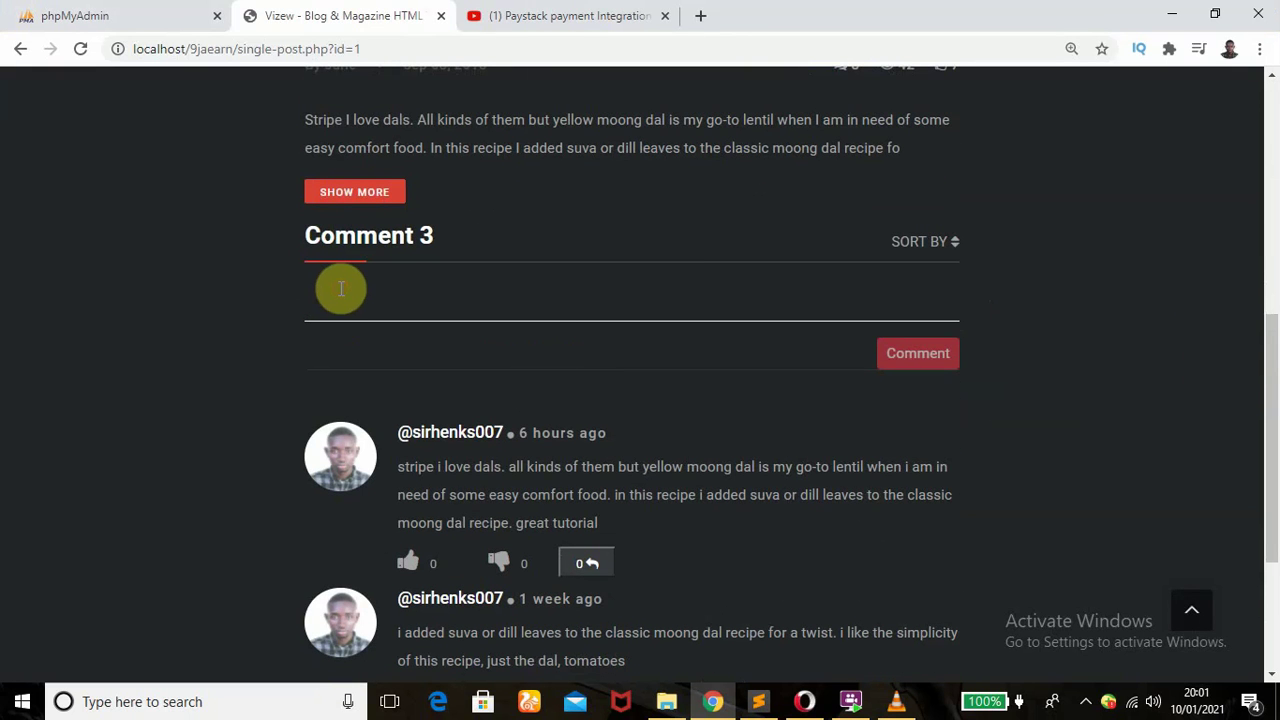
{"action": "type", "text": "I am not feeling too well."}
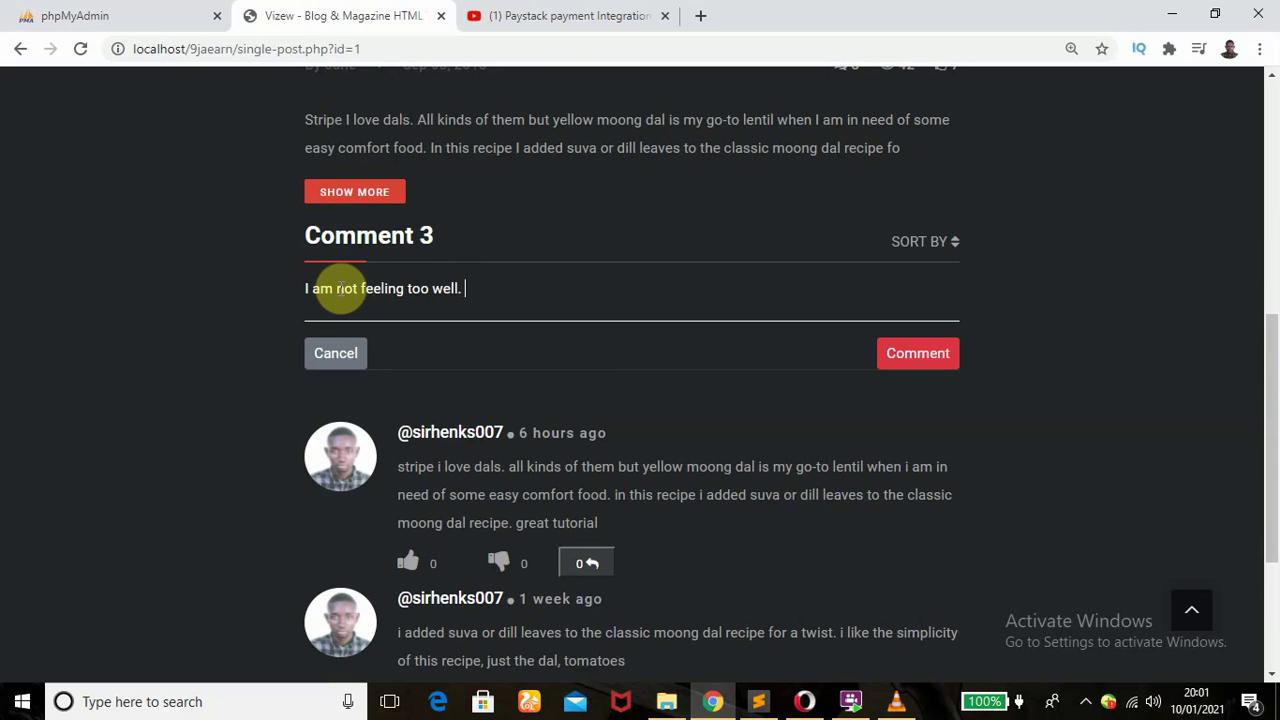
{"action": "type", "text": "You guys should pray for"}
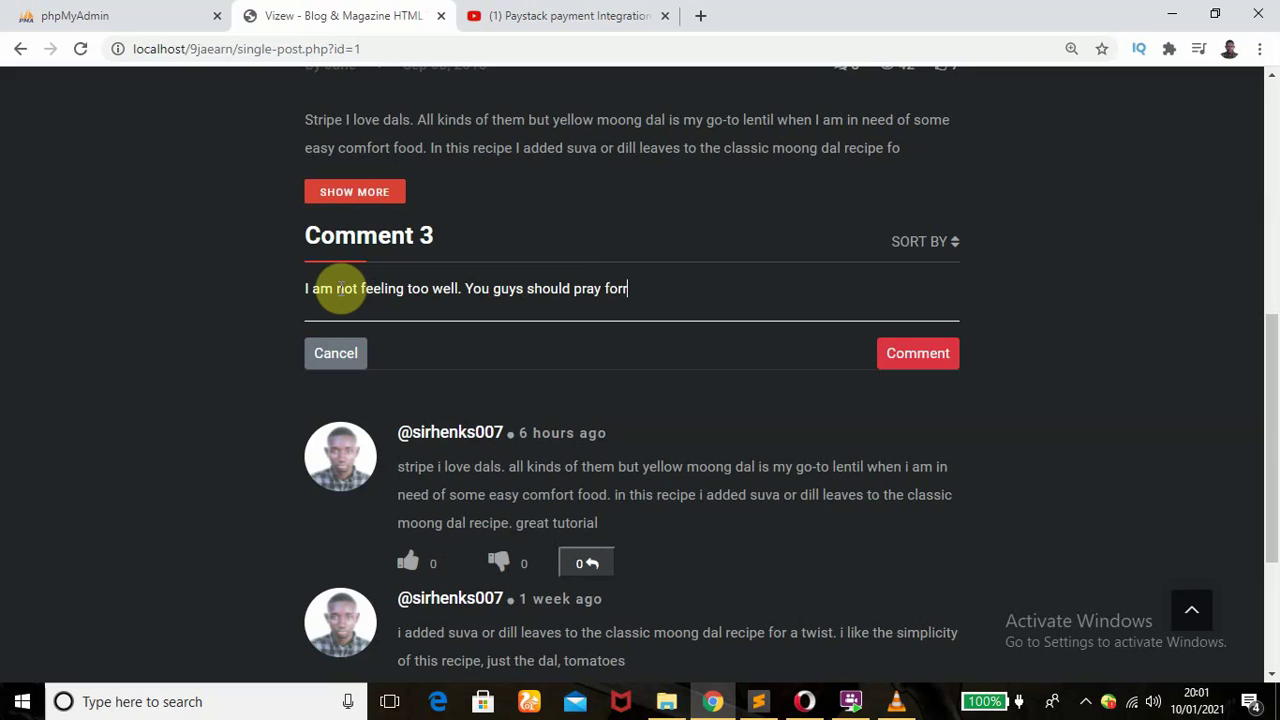
{"action": "type", "text": "me"}
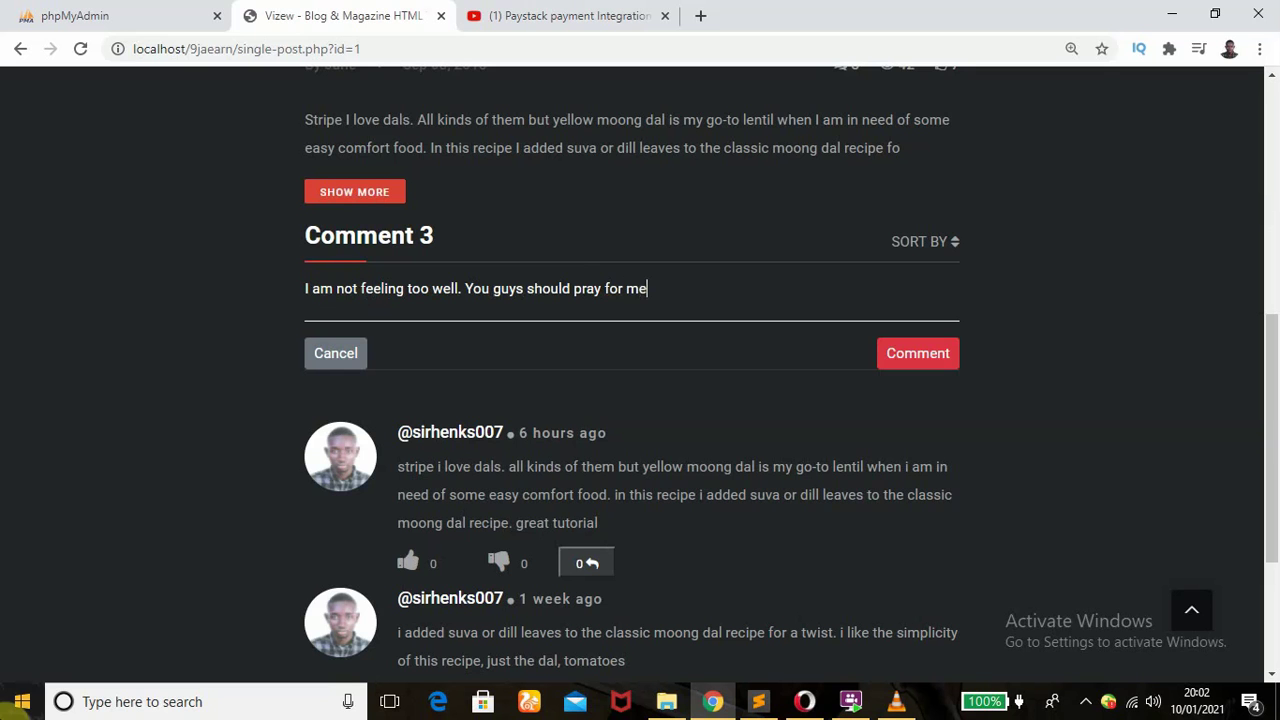
{"action": "left_click", "coordinate": [875, 352]}
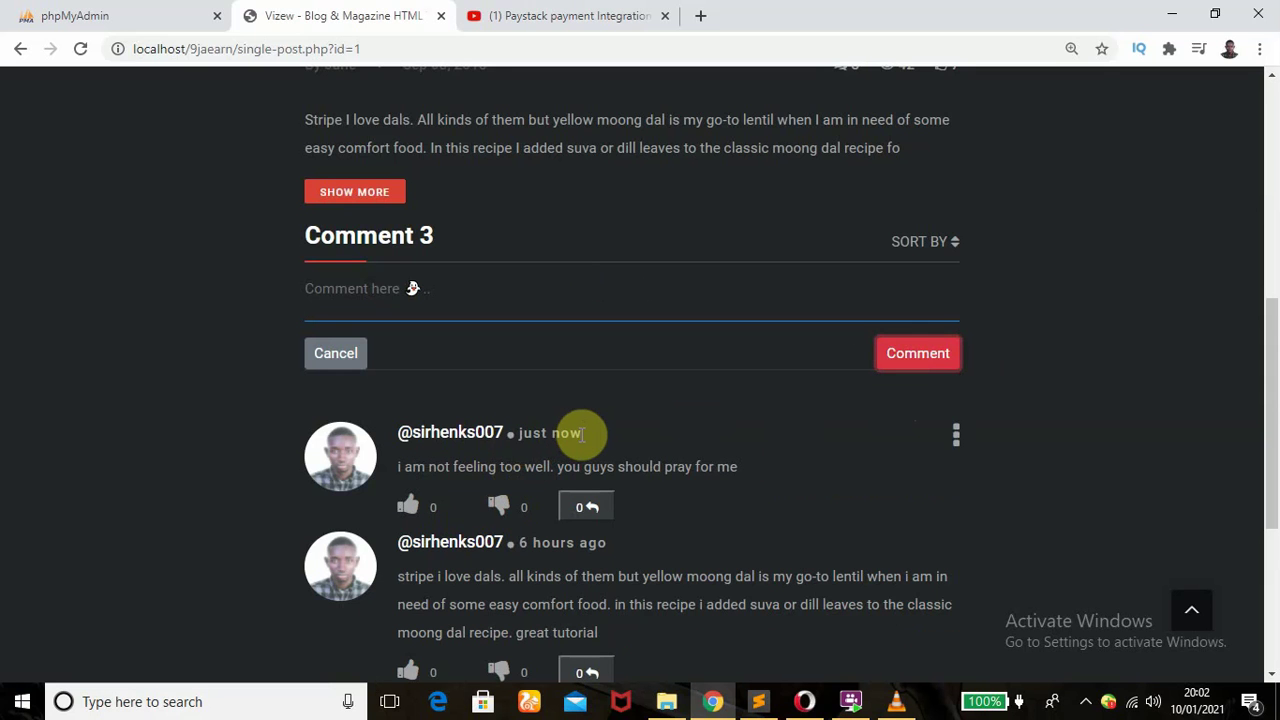
{"action": "left_click_drag", "start_coordinate": [1271, 394], "coordinate": [1274, 463]}
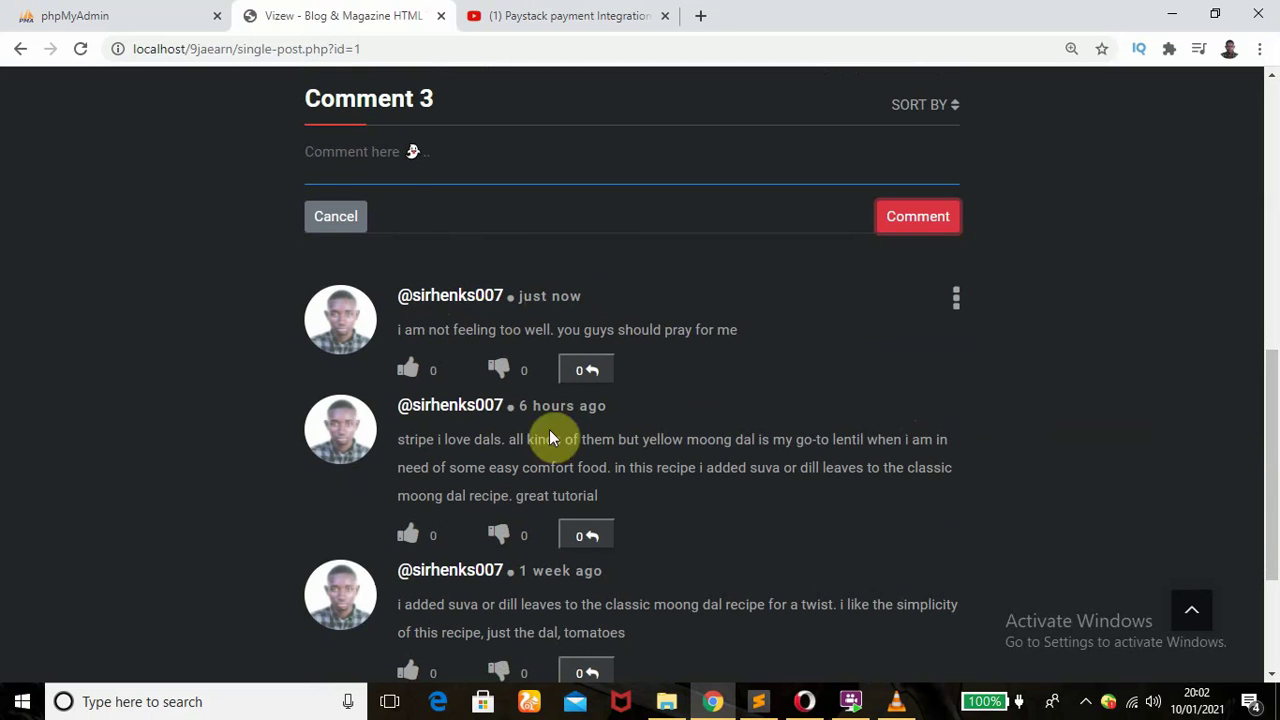
{"action": "left_click", "coordinate": [956, 305]}
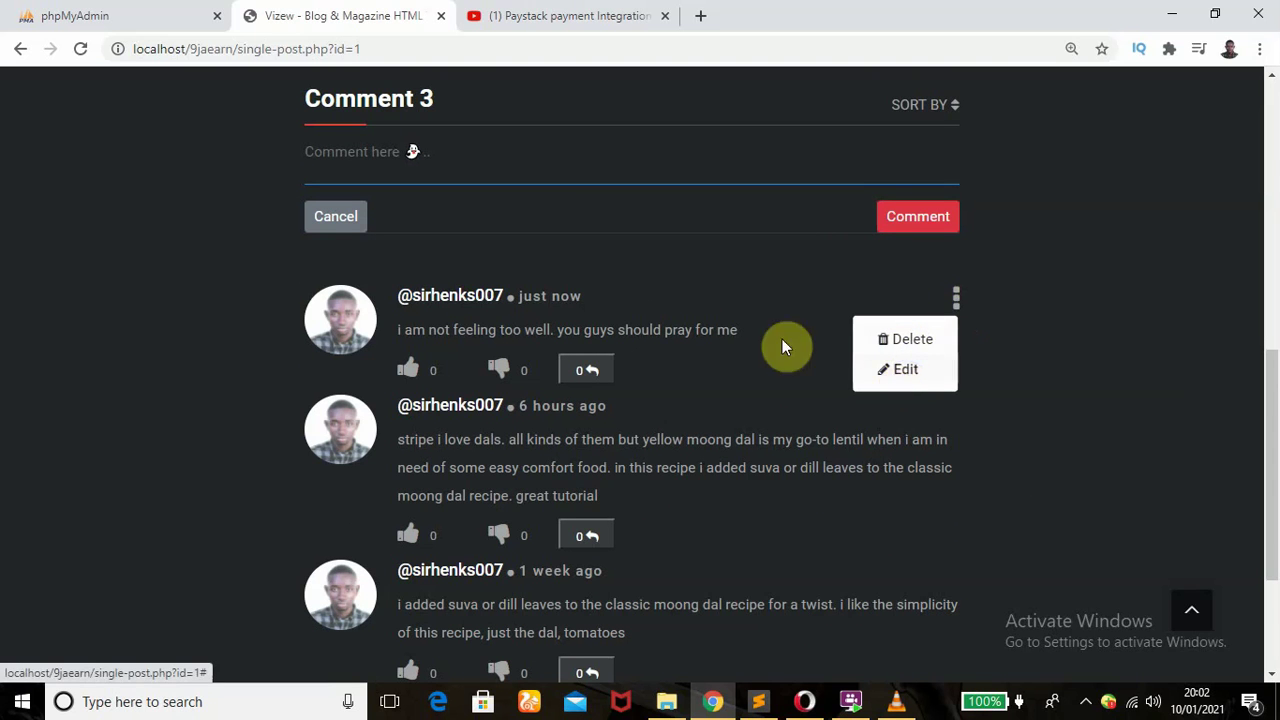
{"action": "left_click", "coordinate": [345, 369]}
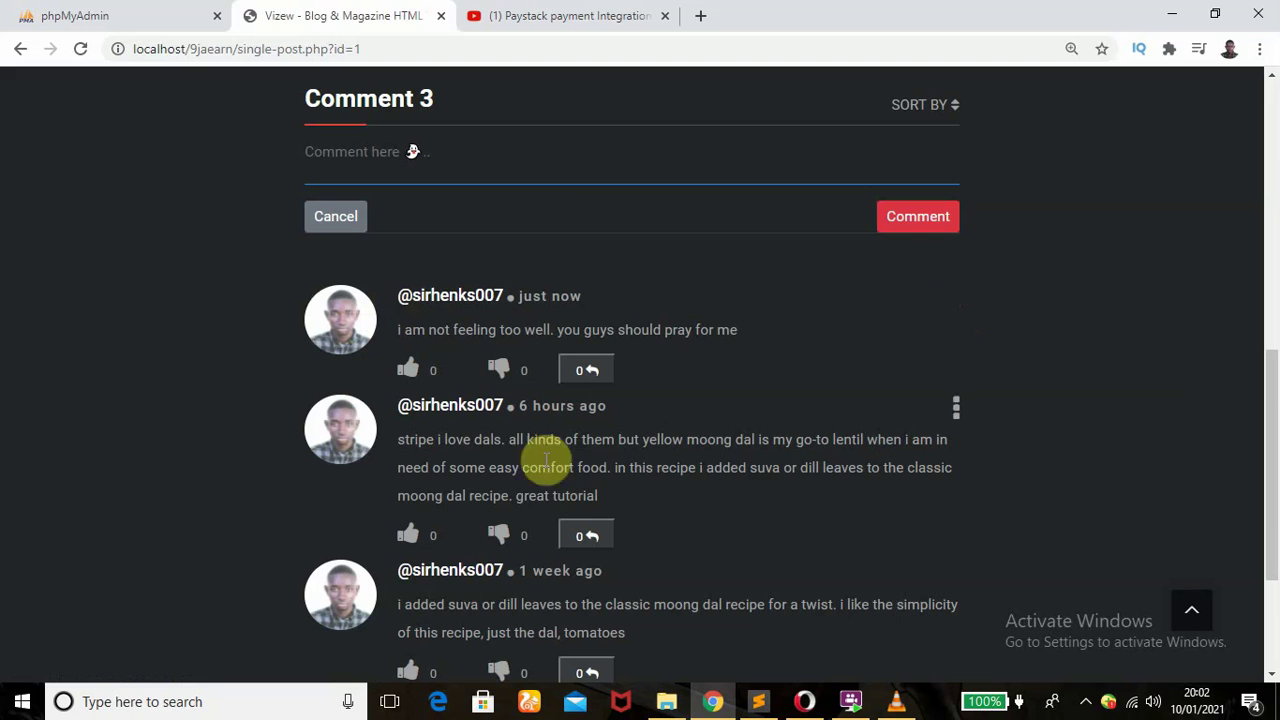
{"action": "left_click_drag", "start_coordinate": [1271, 429], "coordinate": [1272, 540]}
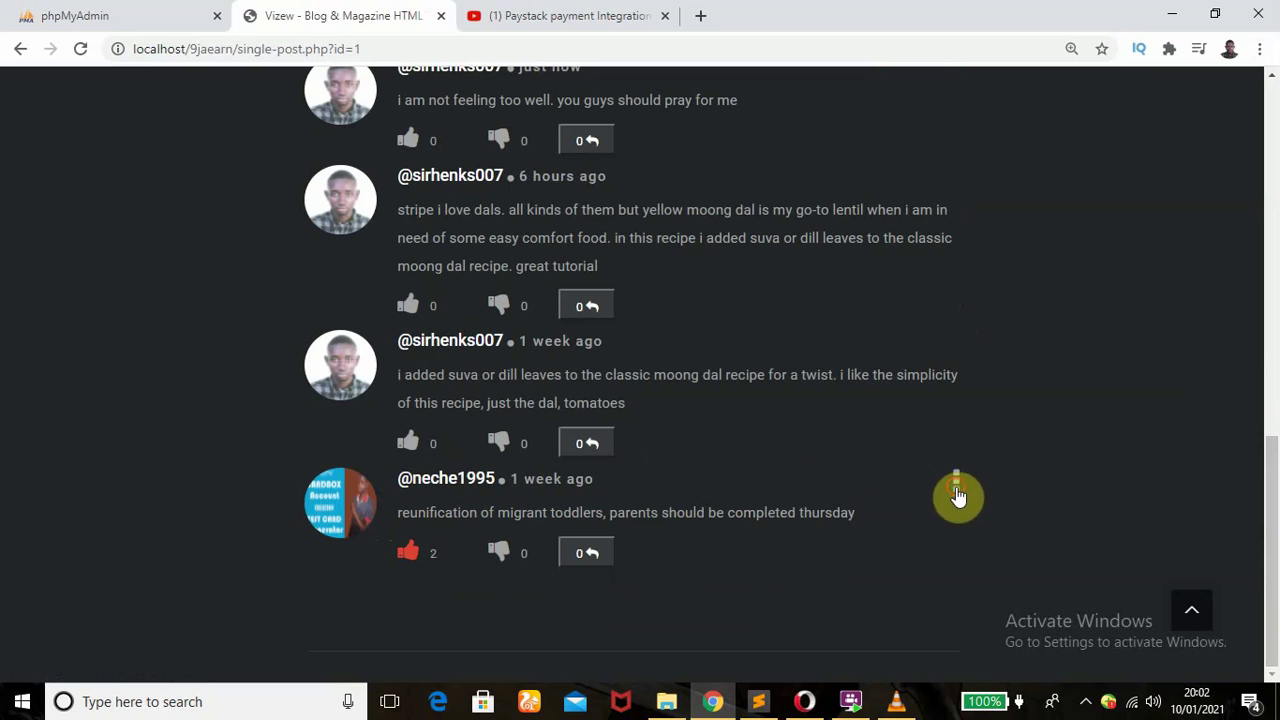
- Open the Report Comment form for the reunification comment, then switch to the YouTube video page
{"action": "left_click", "coordinate": [955, 484]}
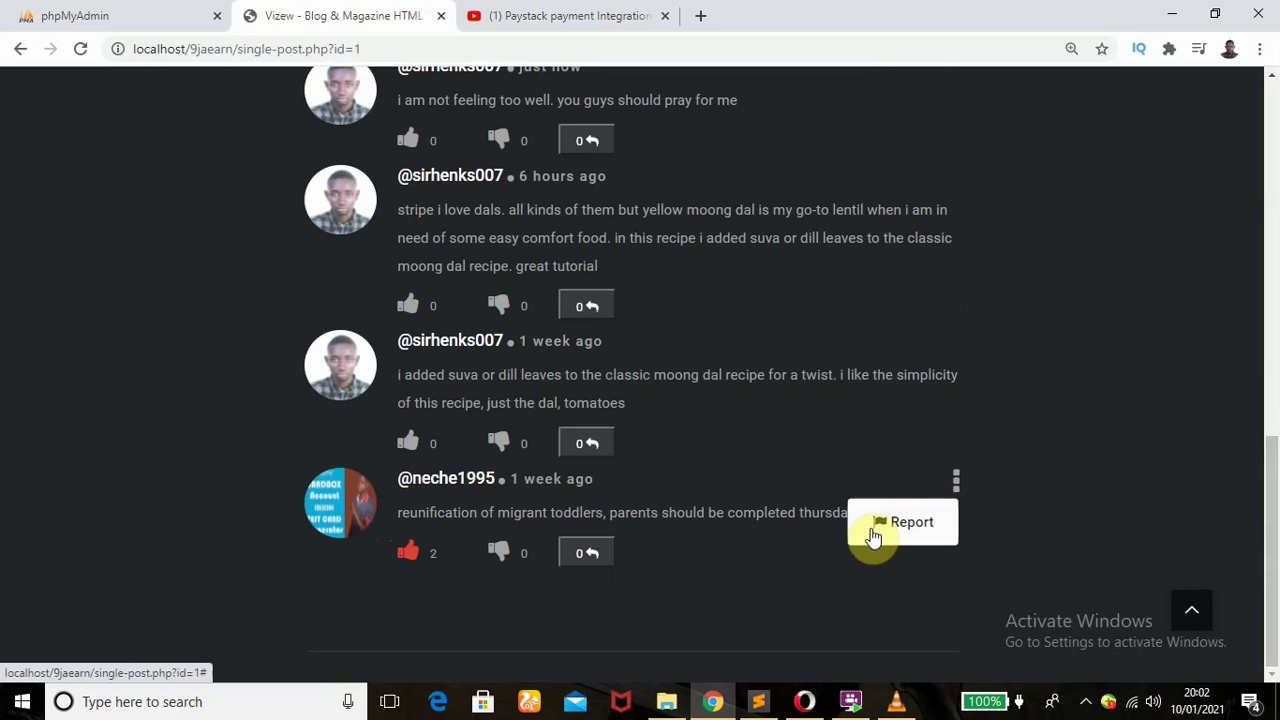
{"action": "left_click", "coordinate": [484, 513]}
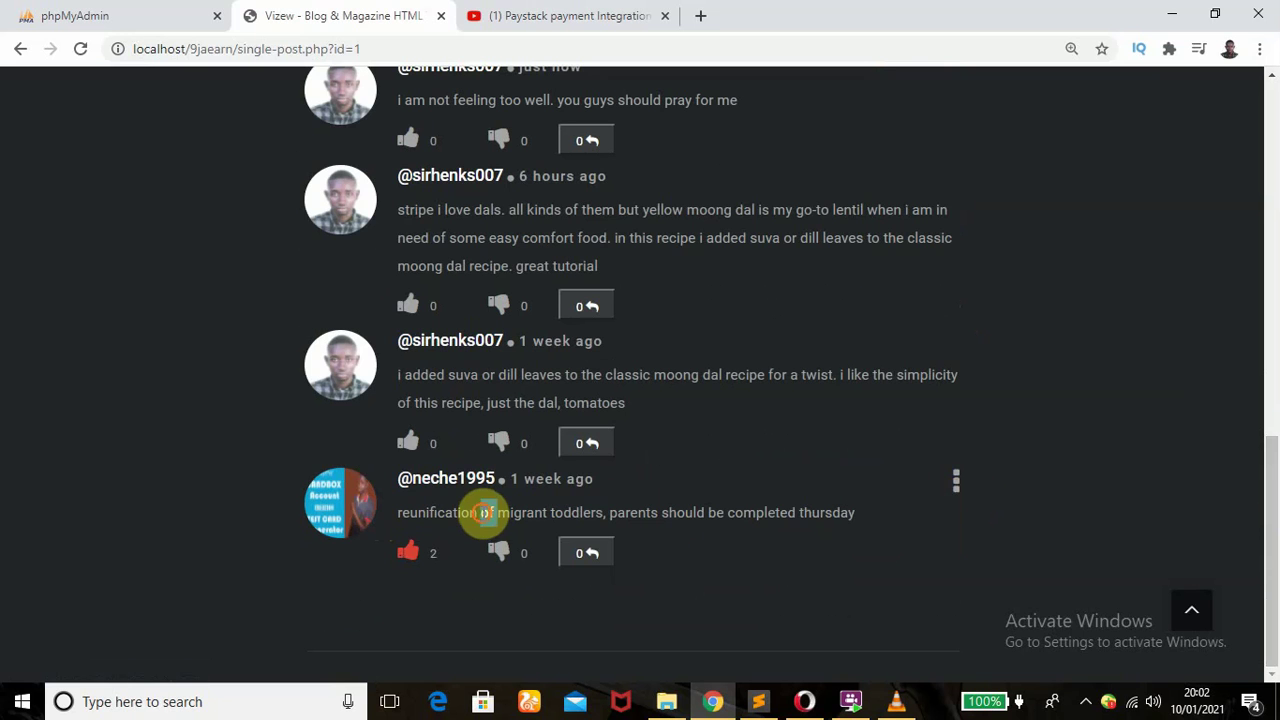
{"action": "triple_click", "coordinate": [484, 513]}
{"action": "left_click", "coordinate": [911, 486]}
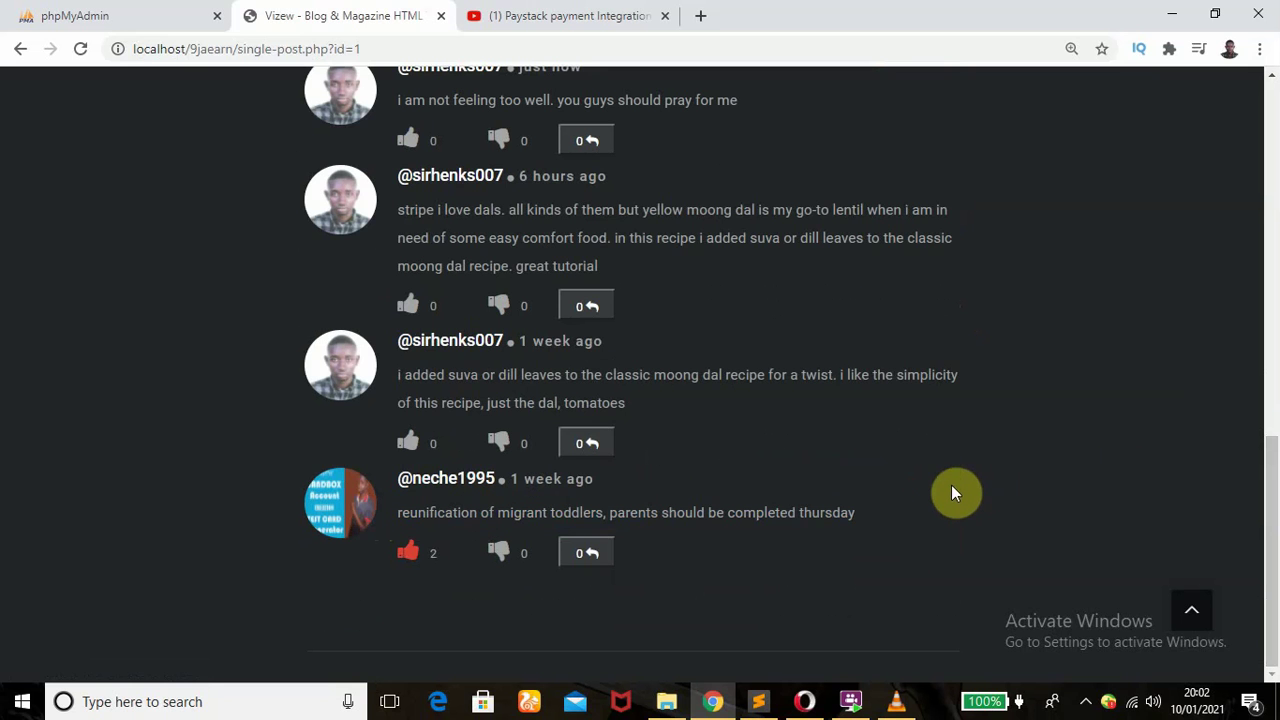
{"action": "left_click", "coordinate": [956, 482]}
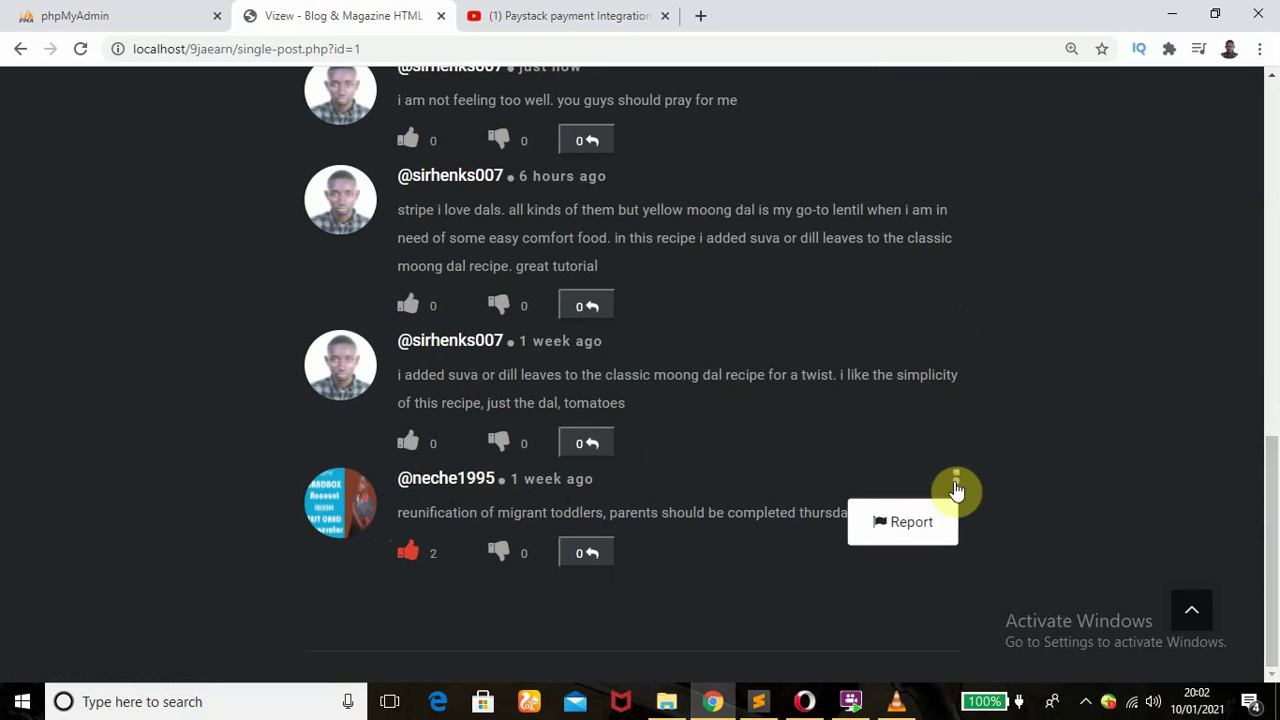
{"action": "left_click", "coordinate": [903, 524]}
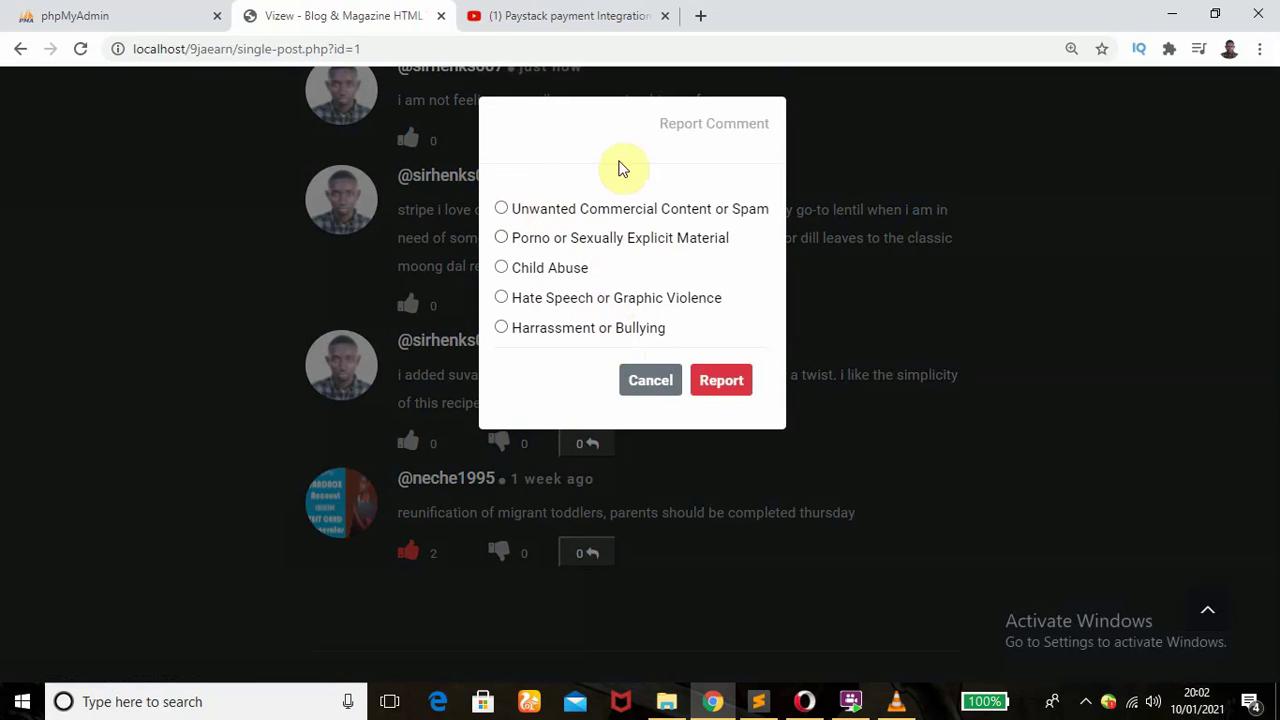
{"action": "left_click", "coordinate": [550, 12]}
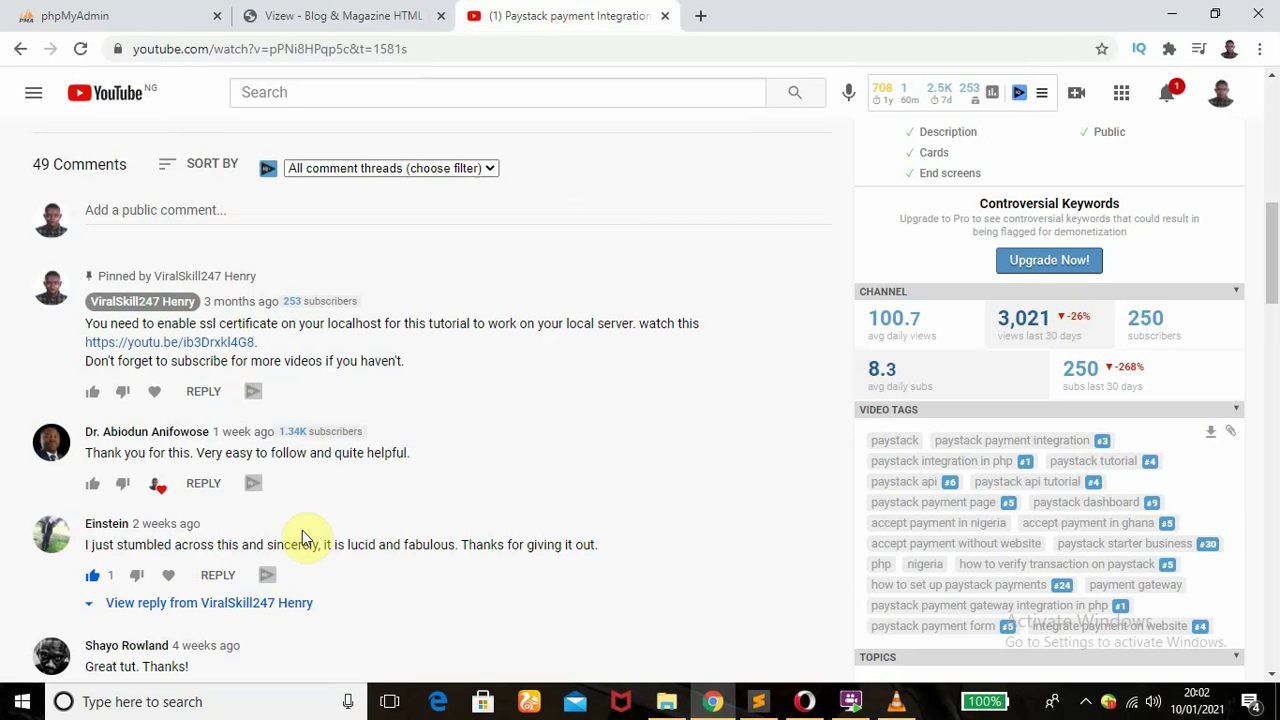
- Open YouTube's report form on a viewer comment for comparison, then return to the Vizew post
{"action": "left_click", "coordinate": [814, 446]}
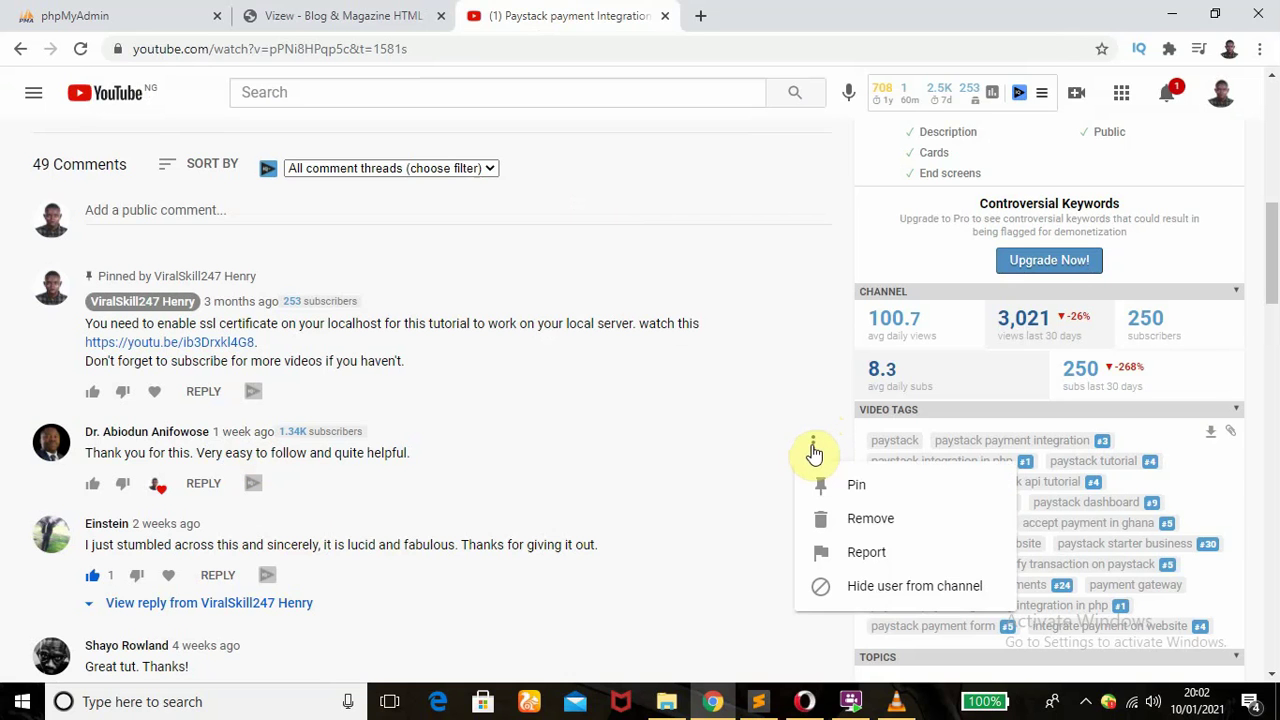
{"action": "left_click", "coordinate": [879, 552]}
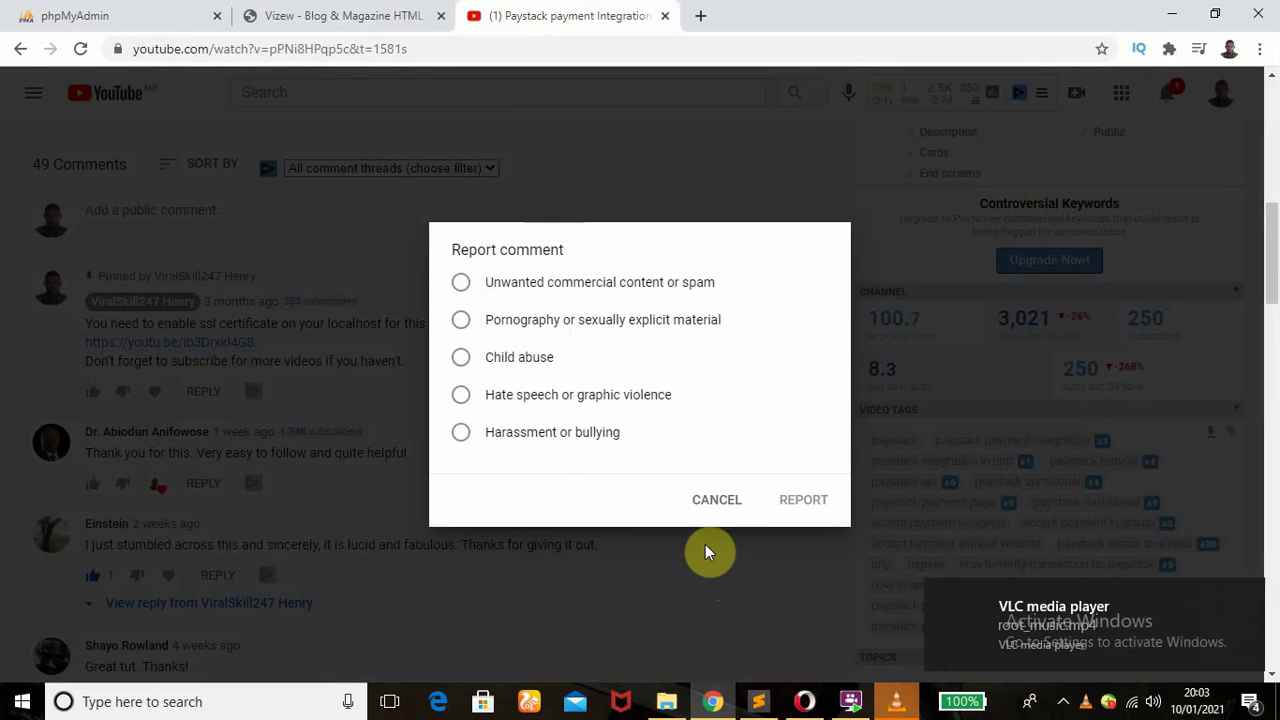
{"action": "left_click", "coordinate": [300, 15]}
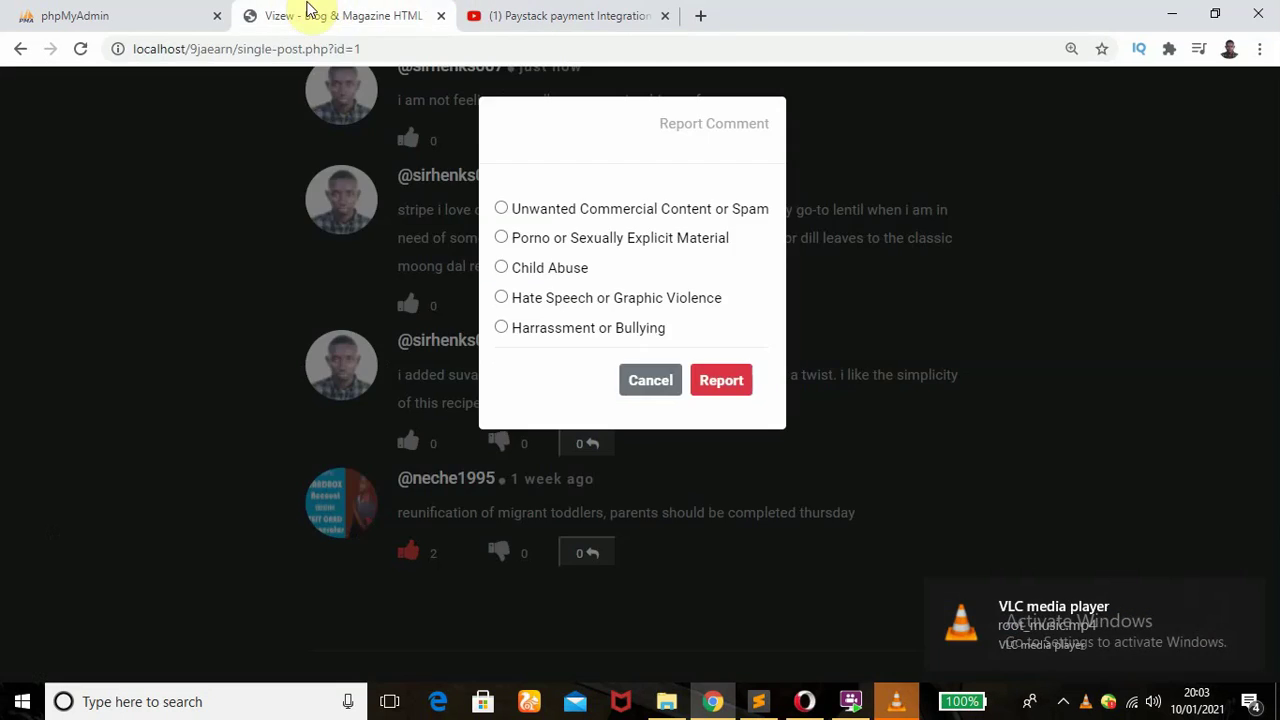
- Report the reunification comment for Hate Speech or Graphic Violence, then scroll up to Comment 4
{"action": "left_click", "coordinate": [501, 297]}
{"action": "left_click", "coordinate": [717, 381]}
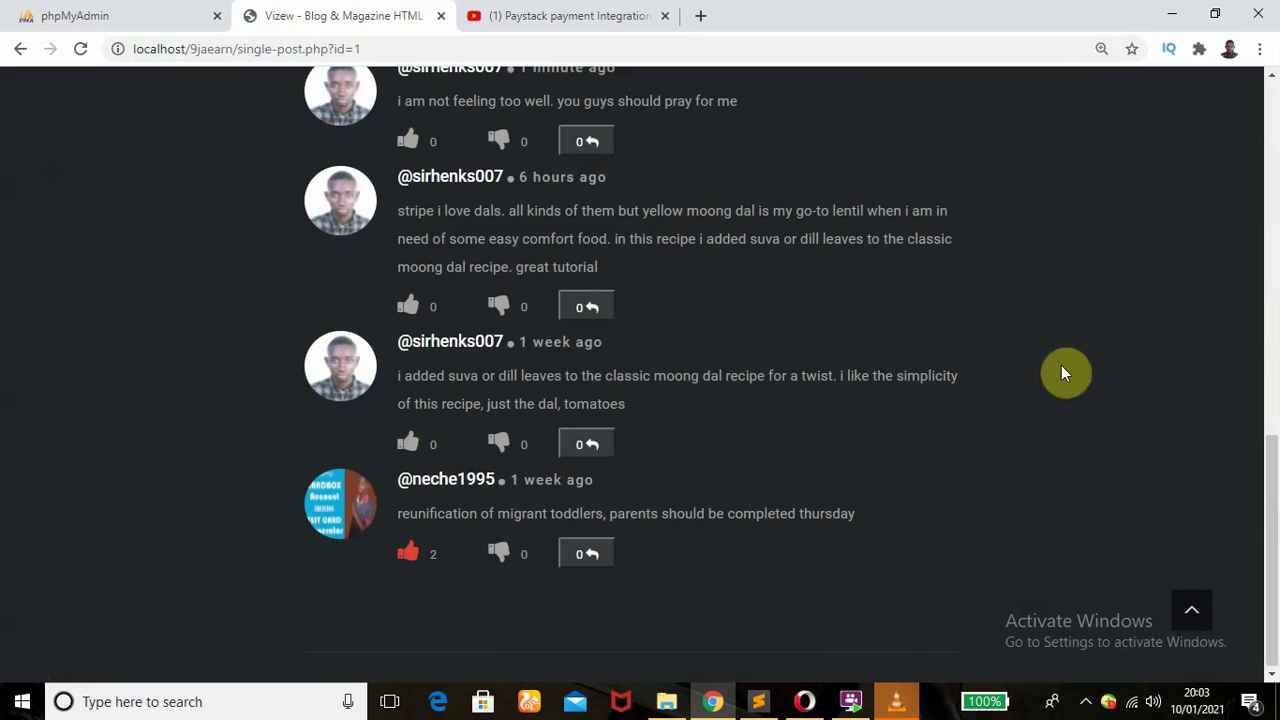
{"action": "left_click_drag", "start_coordinate": [1272, 505], "coordinate": [1272, 447]}
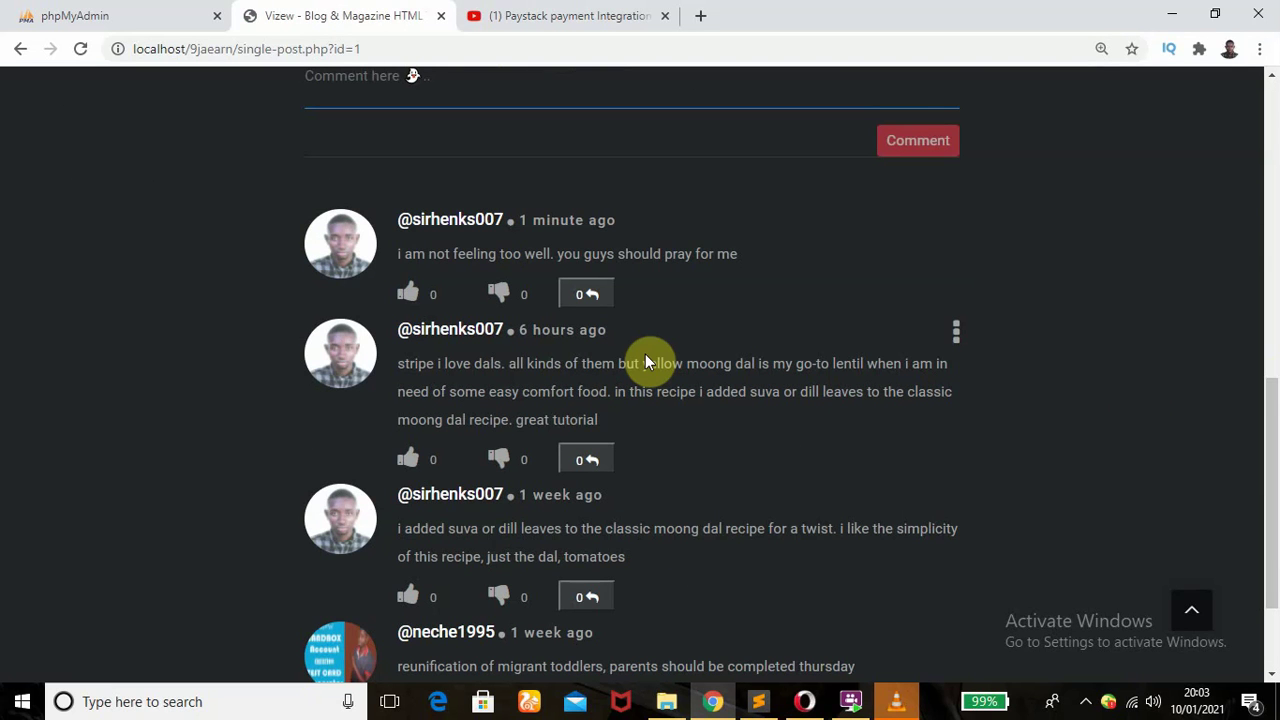
{"action": "left_click_drag", "start_coordinate": [1268, 449], "coordinate": [1275, 384]}
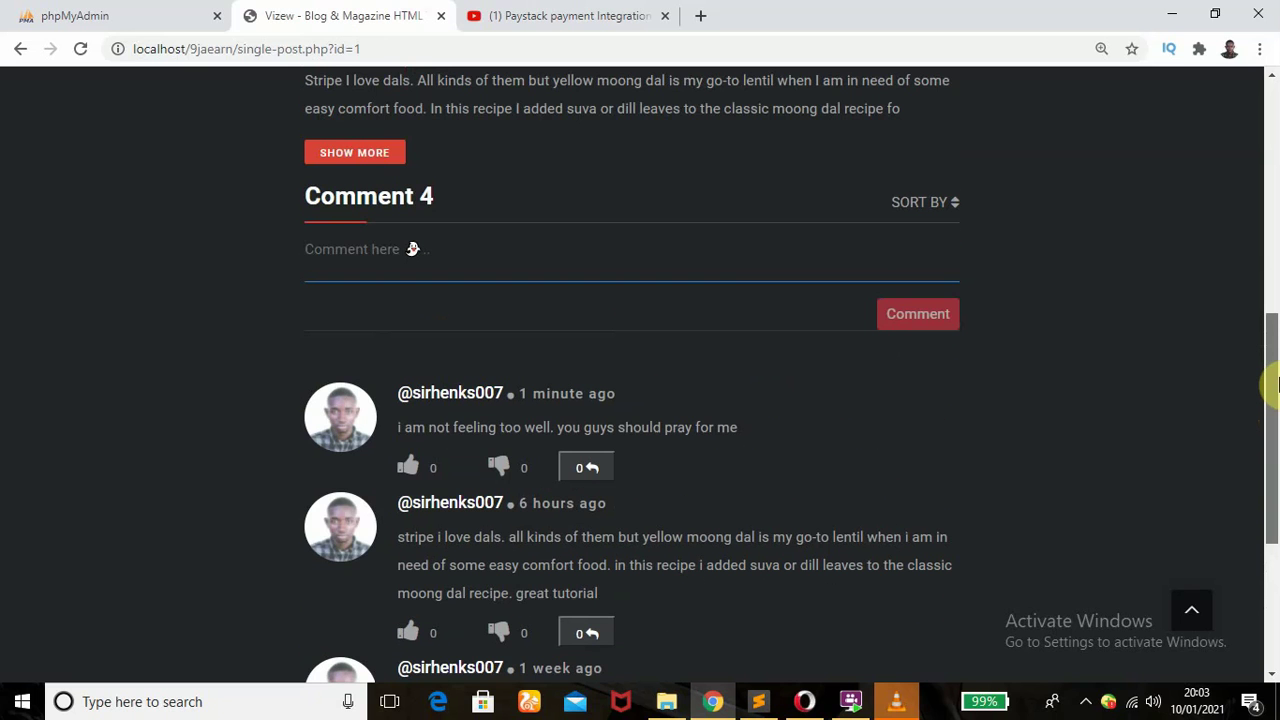
- Permanently delete the six-hour-old "stripe i love dals" comment from the Vizew post
{"action": "left_click_drag", "start_coordinate": [1275, 388], "coordinate": [1274, 390]}
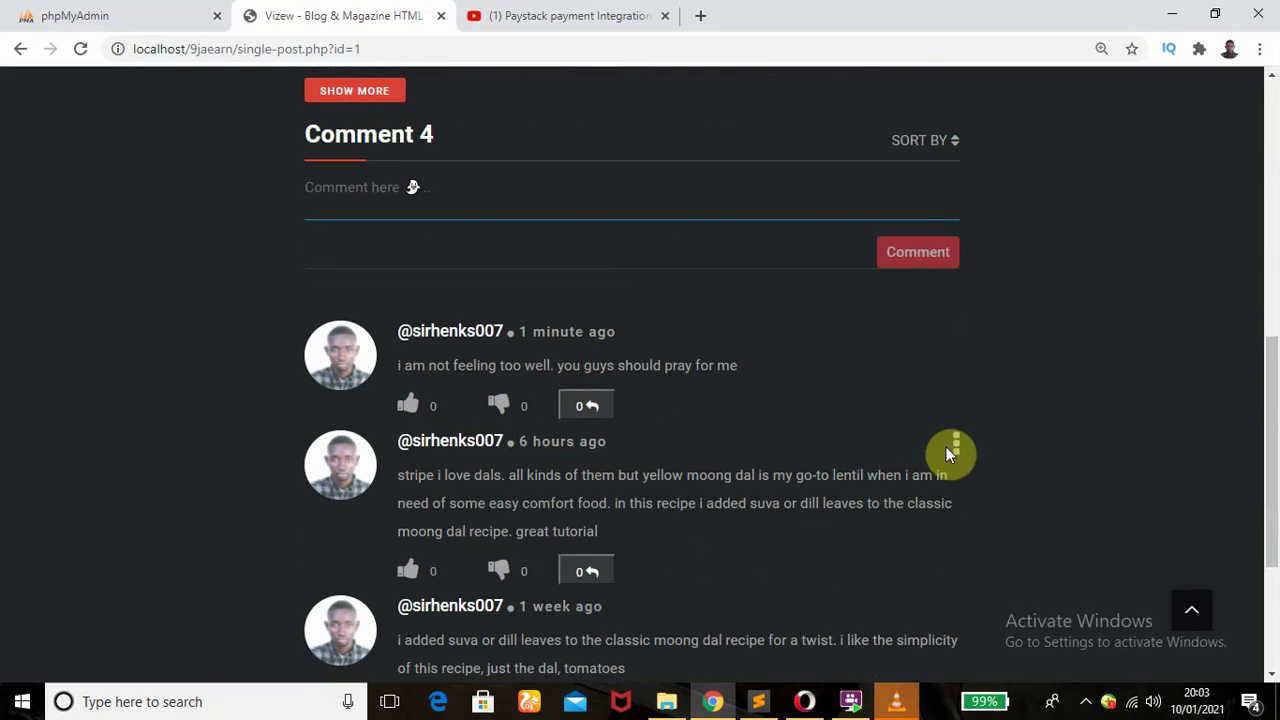
{"action": "left_click", "coordinate": [956, 447]}
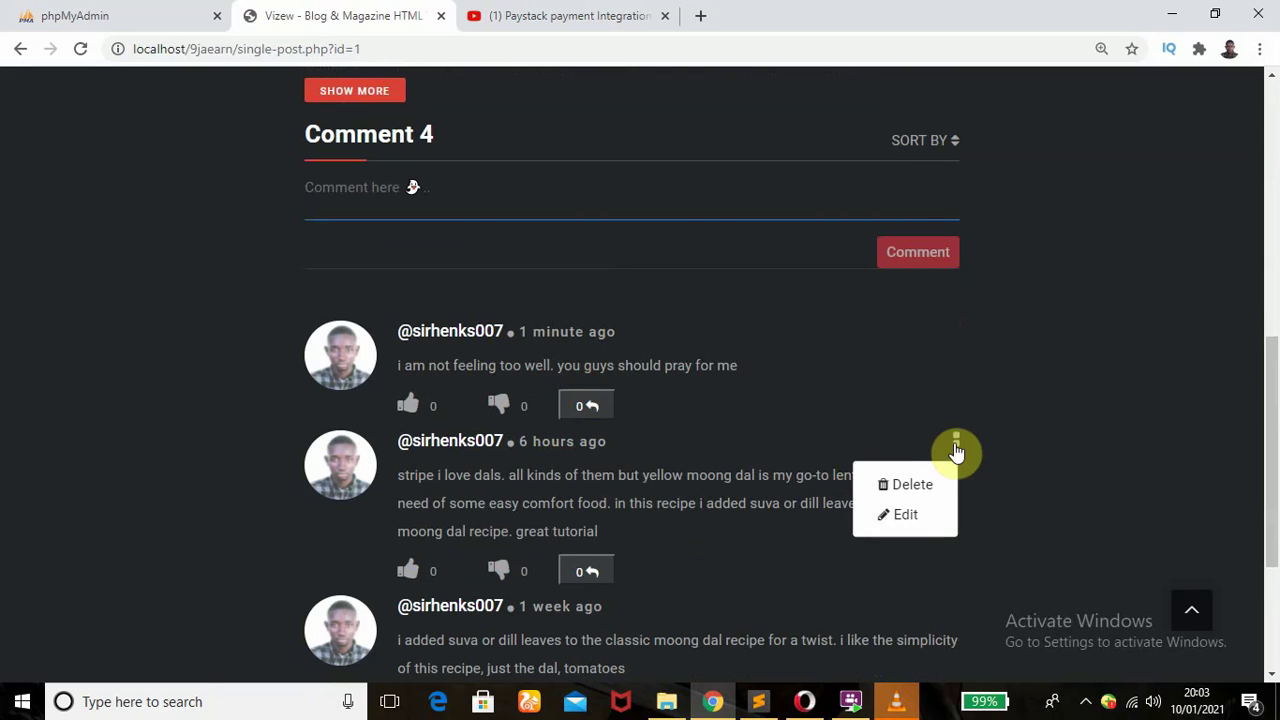
{"action": "left_click", "coordinate": [906, 487]}
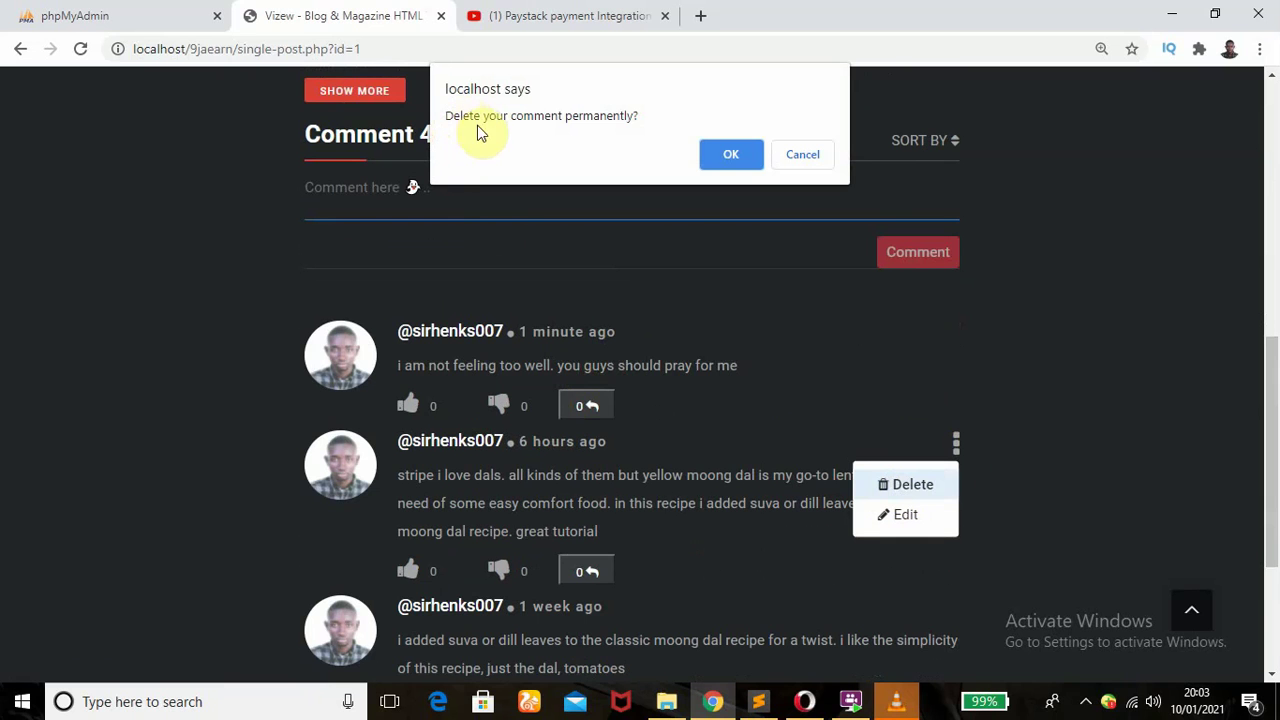
{"action": "left_click", "coordinate": [713, 166]}
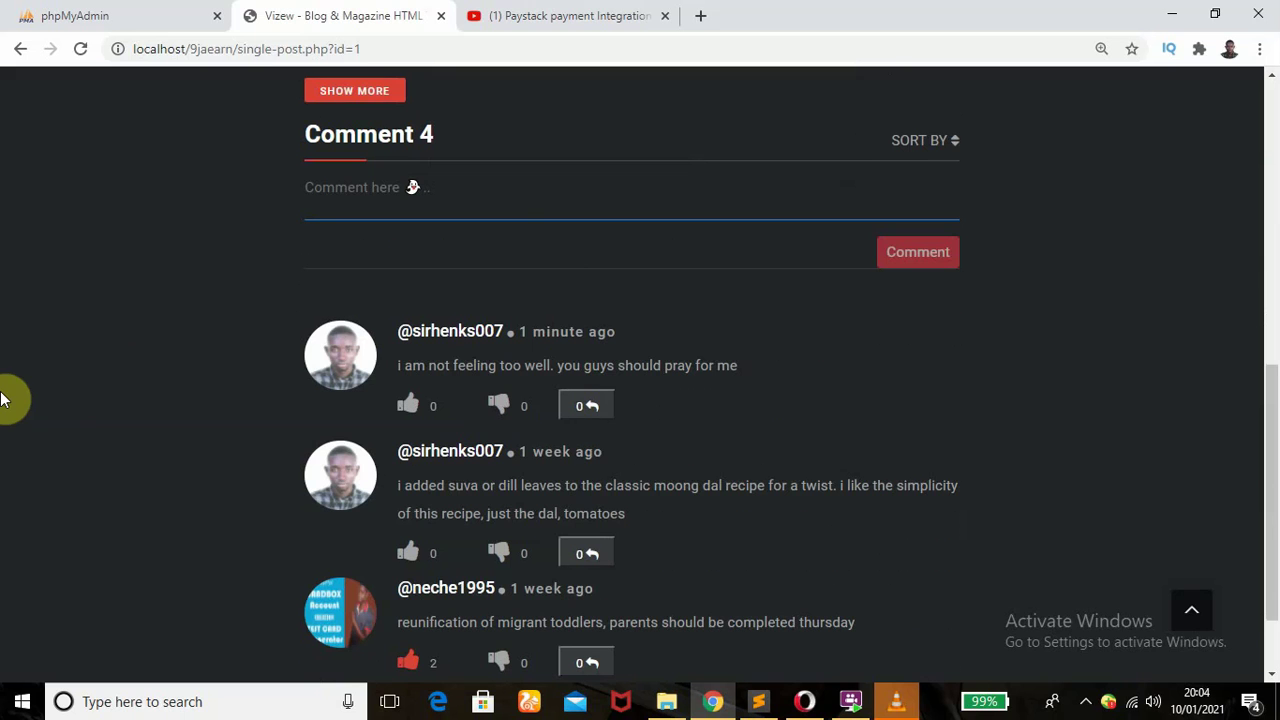
{"action": "left_click", "coordinate": [548, 16]}
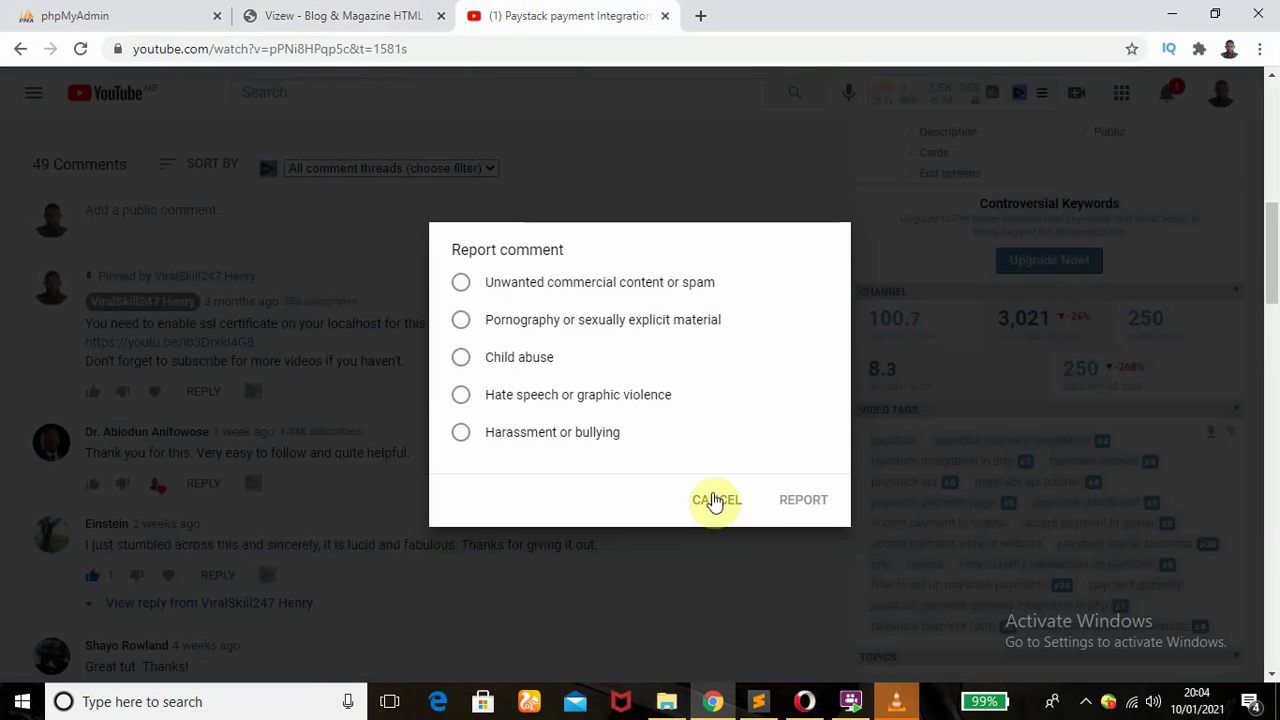
- On YouTube, cancel the report dialog and the pinned SSL-certificate comment's delete prompt, leaving it intact
{"action": "left_click", "coordinate": [480, 545]}
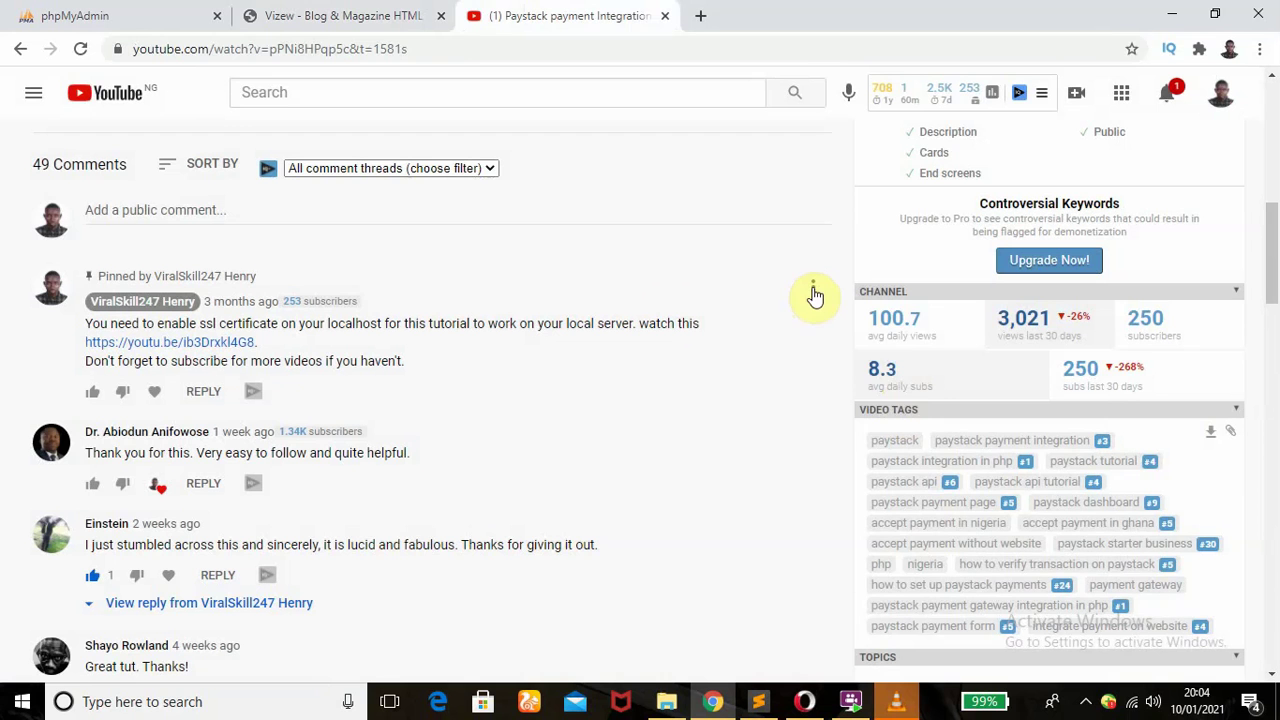
{"action": "left_click", "coordinate": [813, 290]}
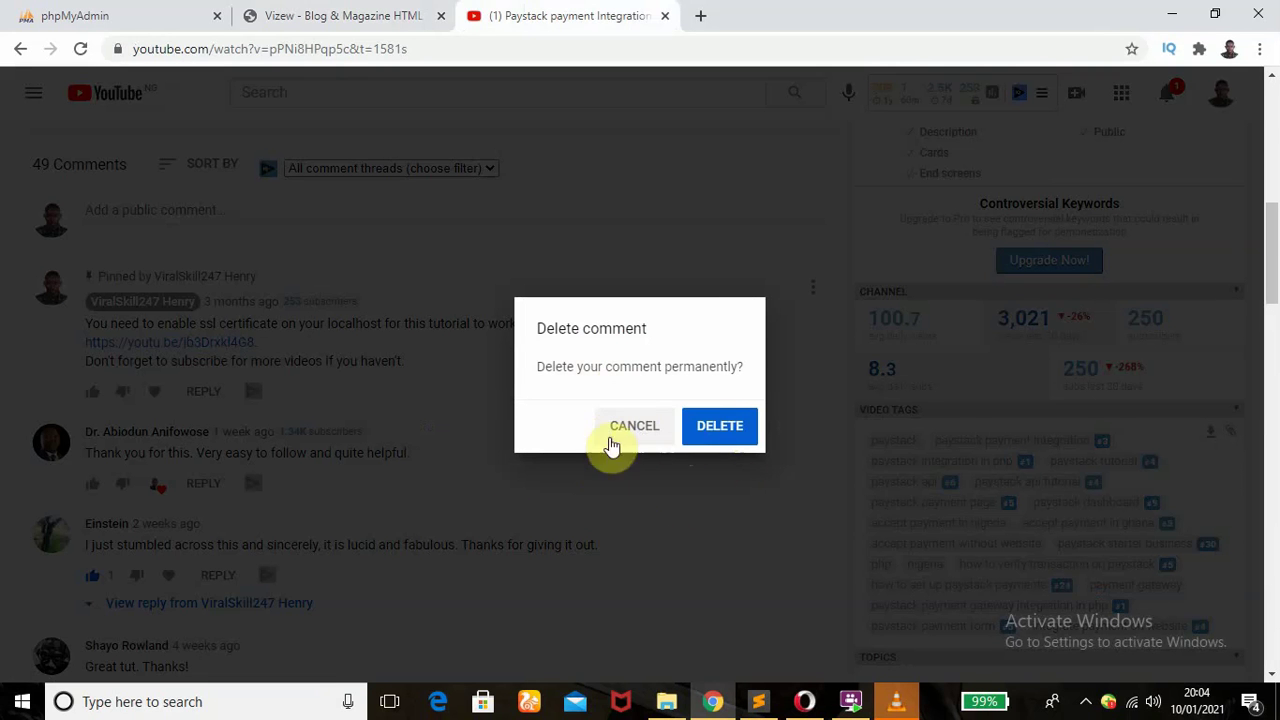
{"action": "left_click", "coordinate": [466, 470]}
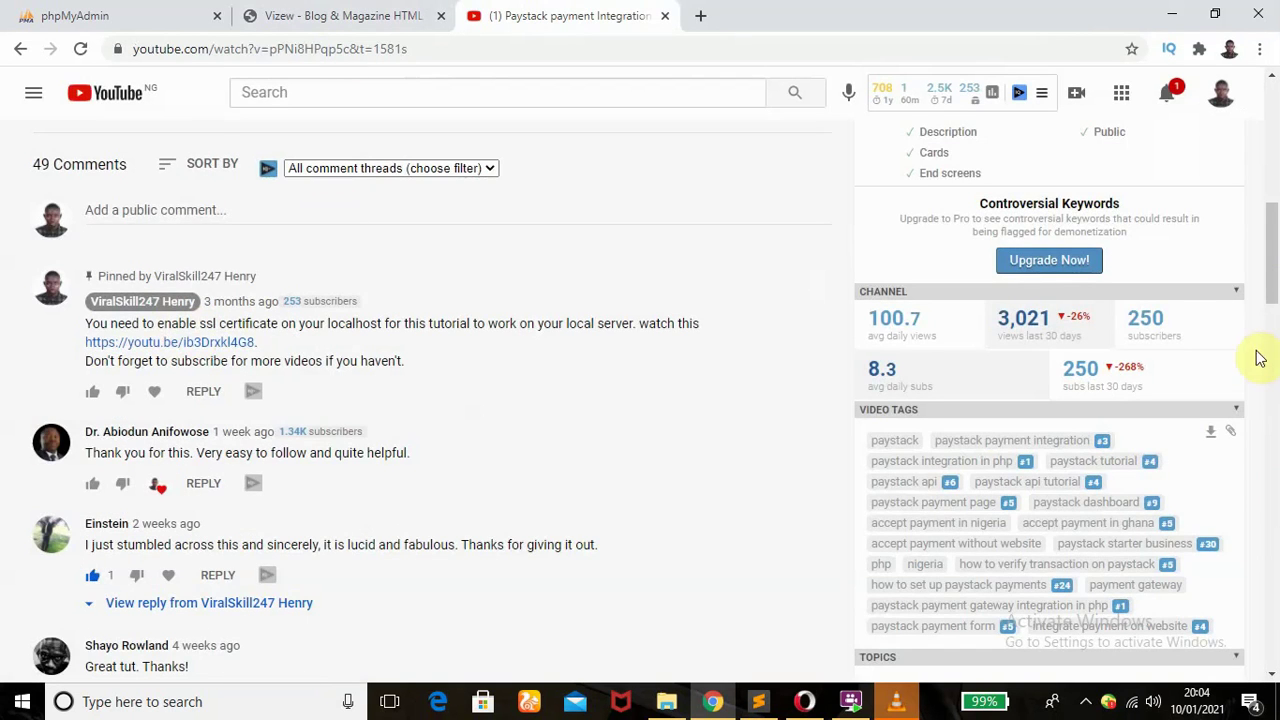
{"action": "left_click_drag", "start_coordinate": [1270, 271], "coordinate": [1270, 196]}
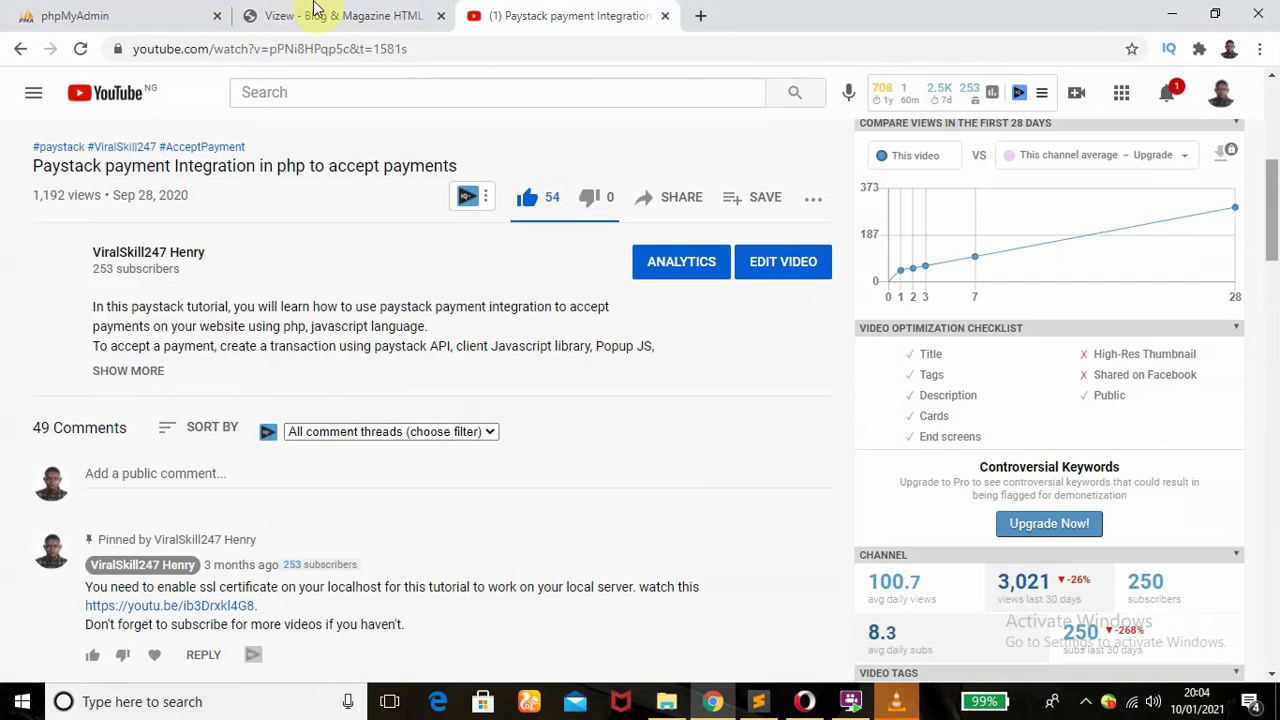
{"action": "left_click", "coordinate": [314, 12]}
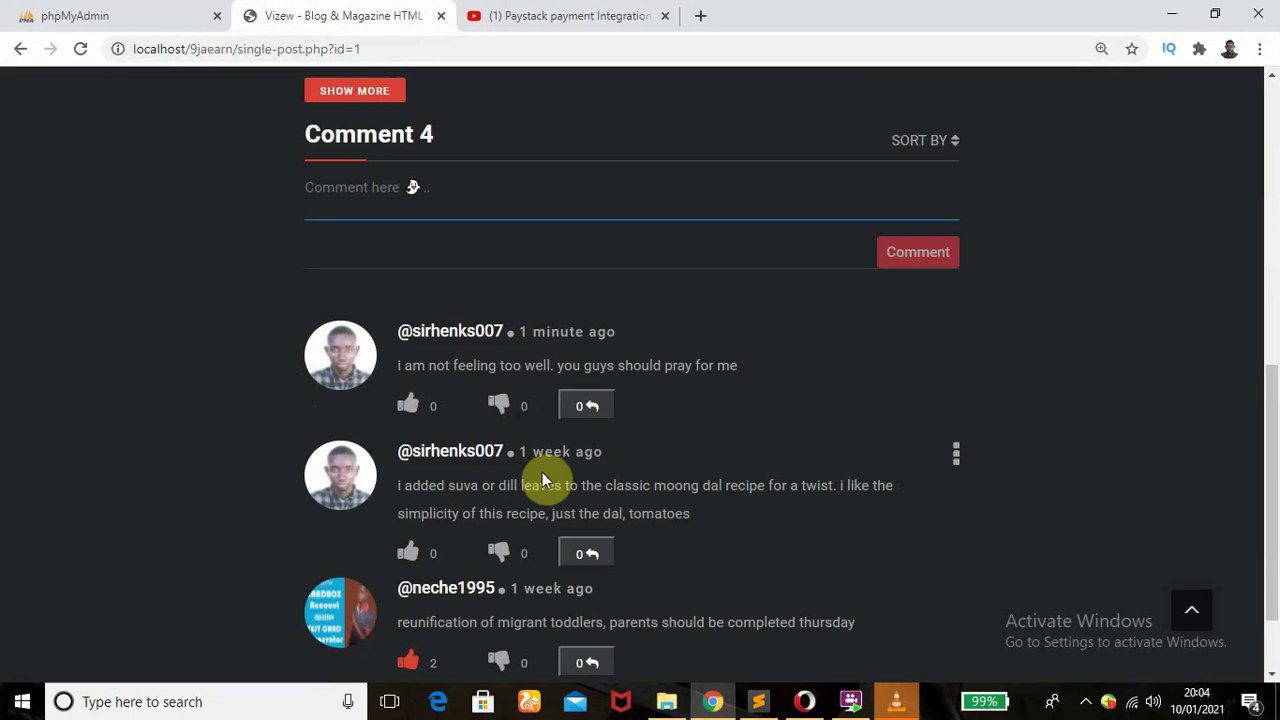
- Start editing the first comment, then discard the edit to restore its original text
{"action": "left_click_drag", "start_coordinate": [399, 370], "coordinate": [517, 331]}
{"action": "left_click", "coordinate": [541, 342]}
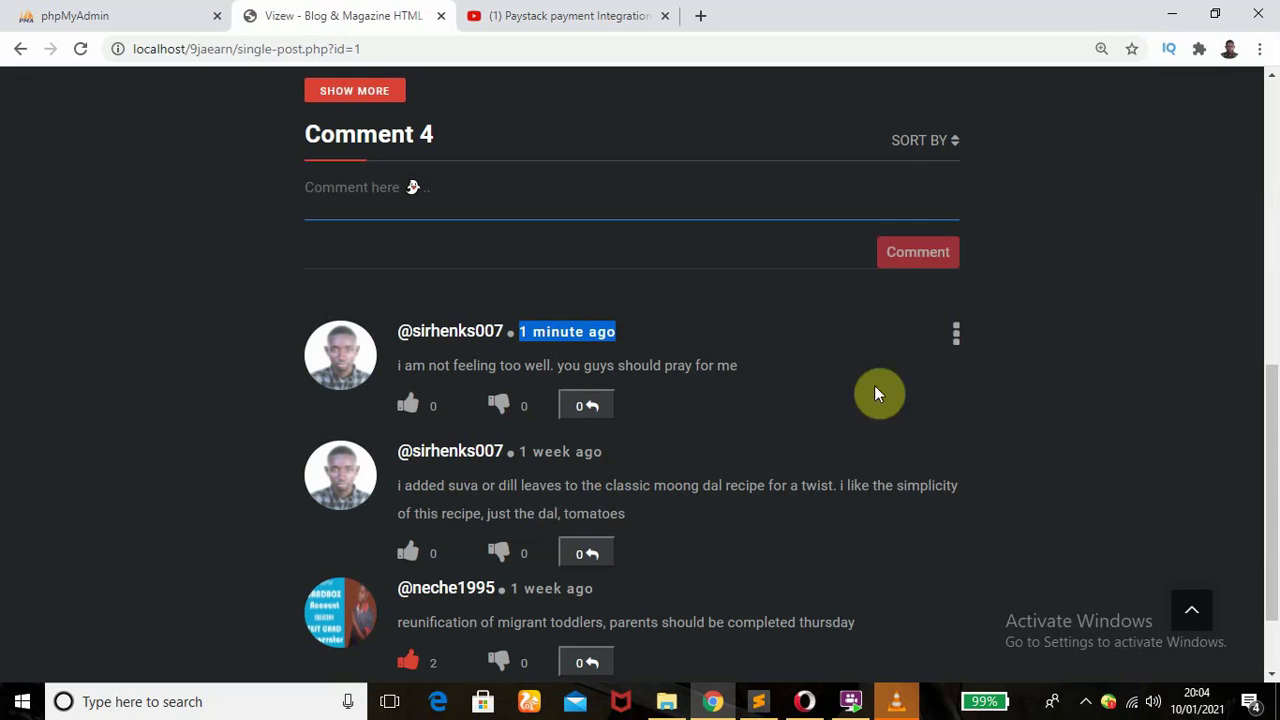
{"action": "left_click", "coordinate": [959, 342]}
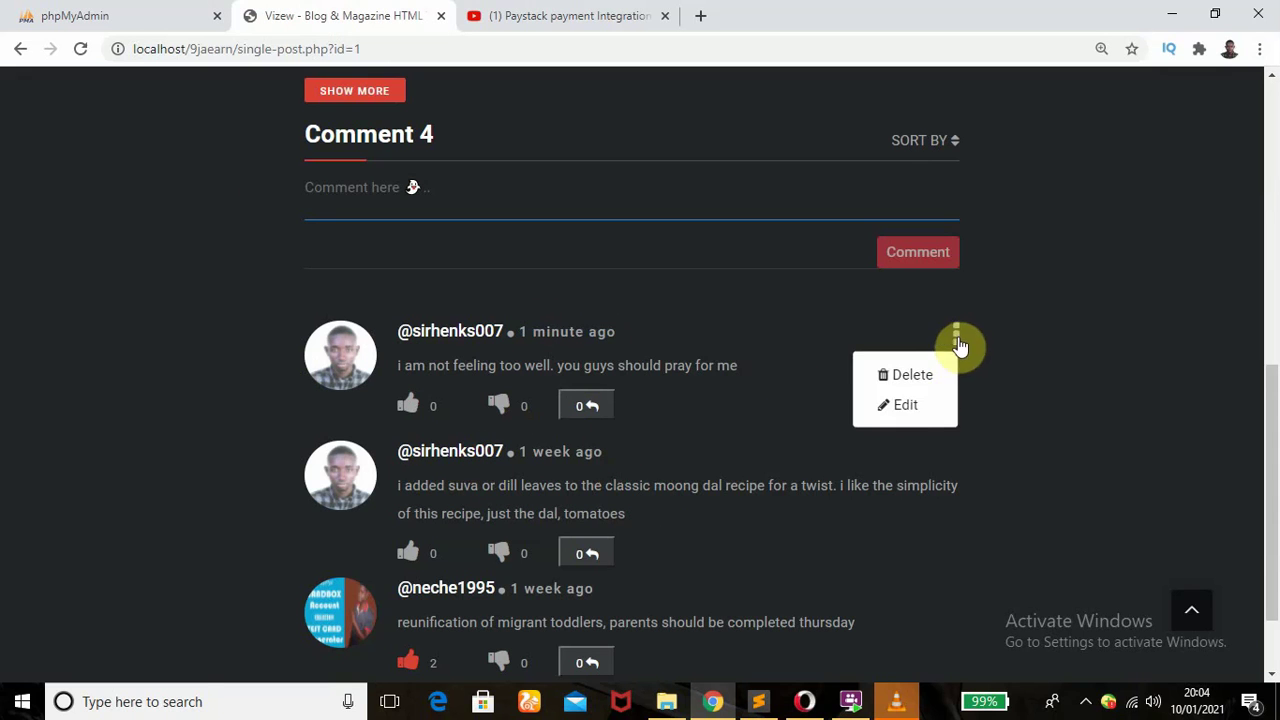
{"action": "left_click", "coordinate": [904, 410]}
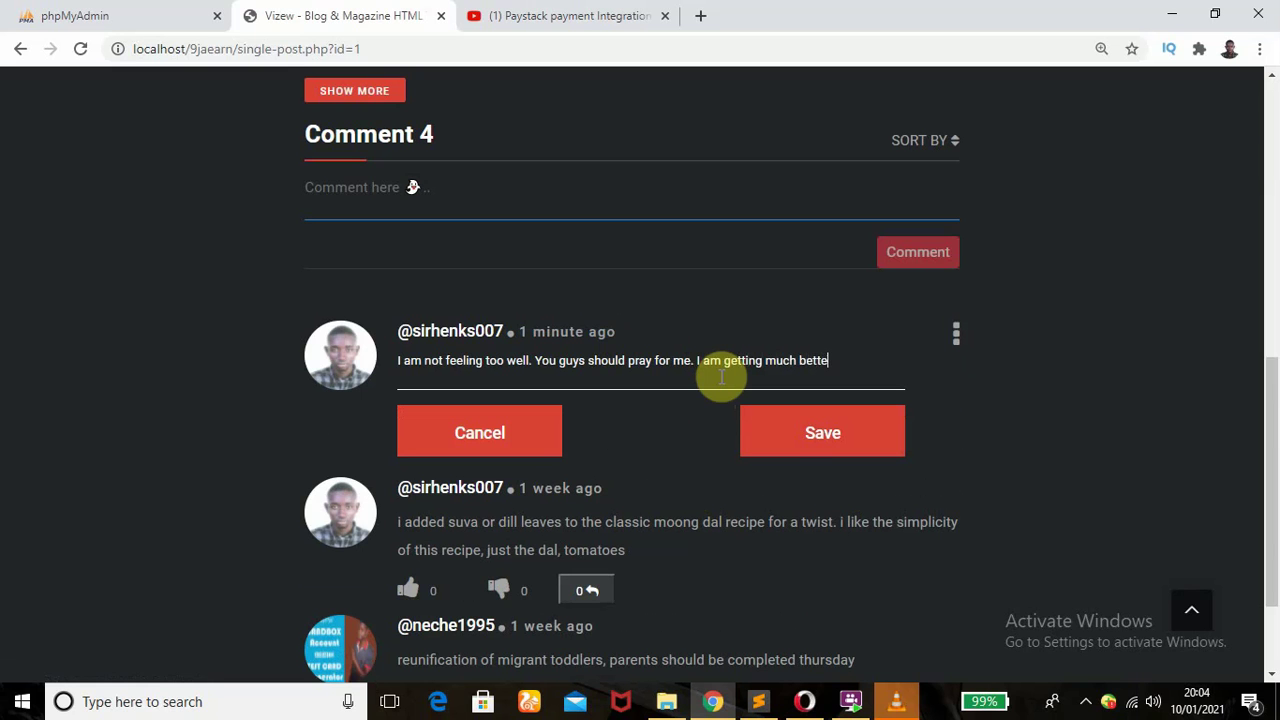
{"action": "left_click", "coordinate": [835, 441]}
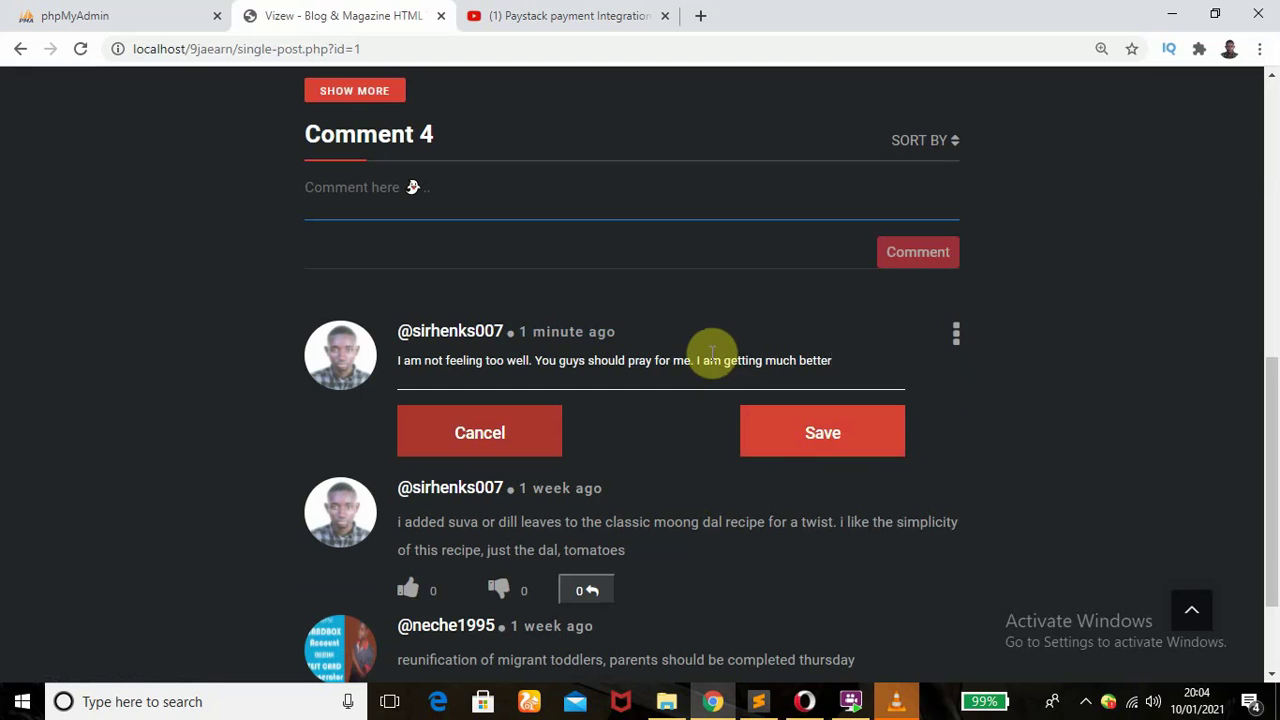
{"action": "left_click", "coordinate": [486, 449]}
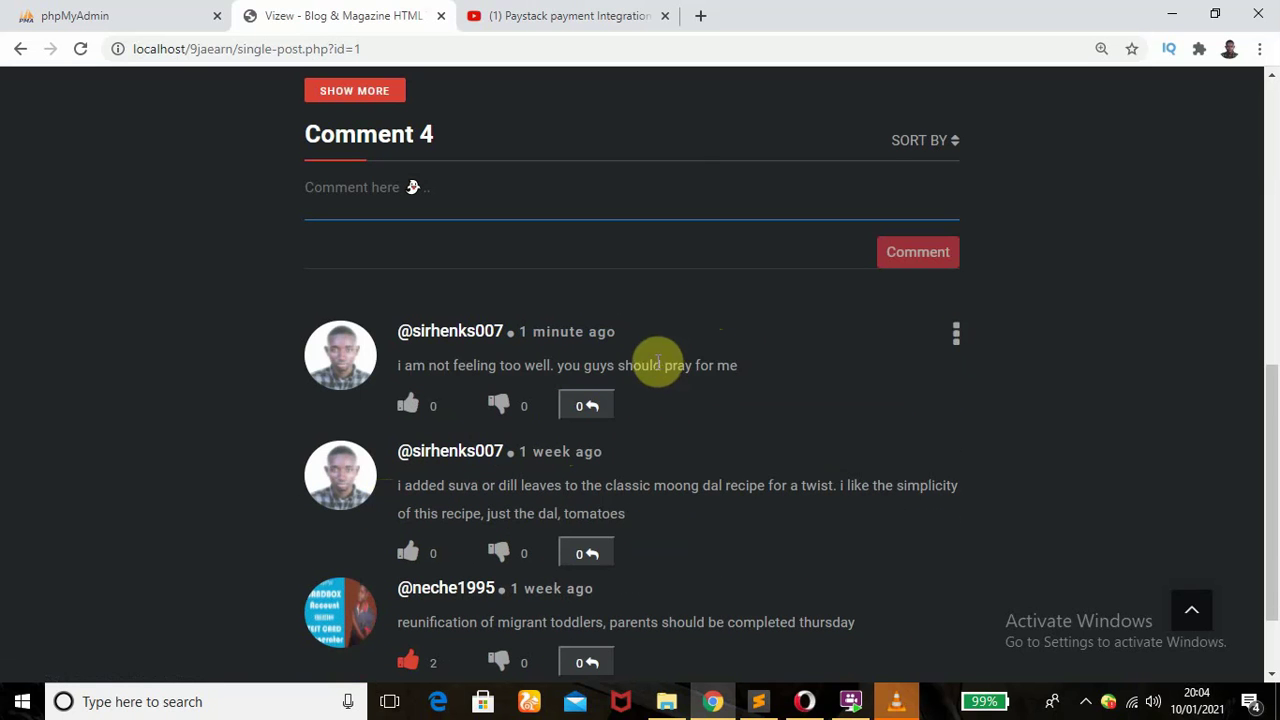
- Edit the first comment to end with "i am getting much better" and save it
{"action": "left_click", "coordinate": [956, 338]}
{"action": "left_click", "coordinate": [926, 401]}
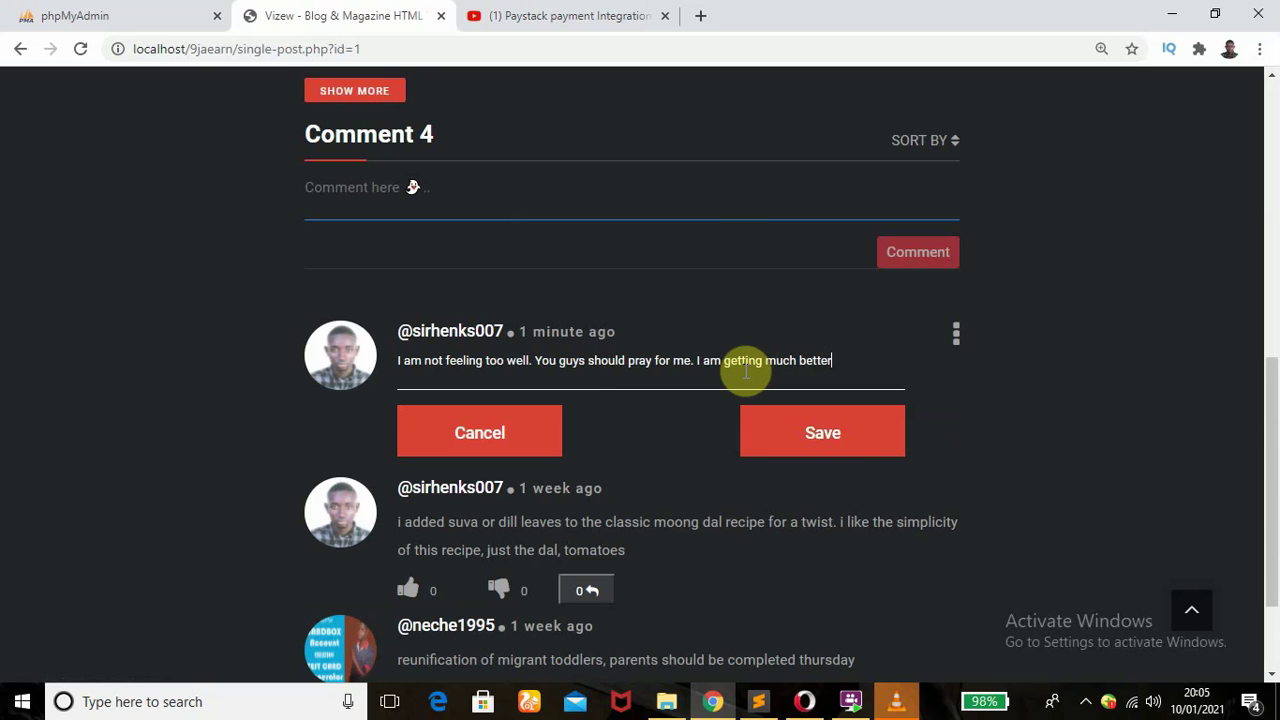
{"action": "left_click", "coordinate": [826, 434]}
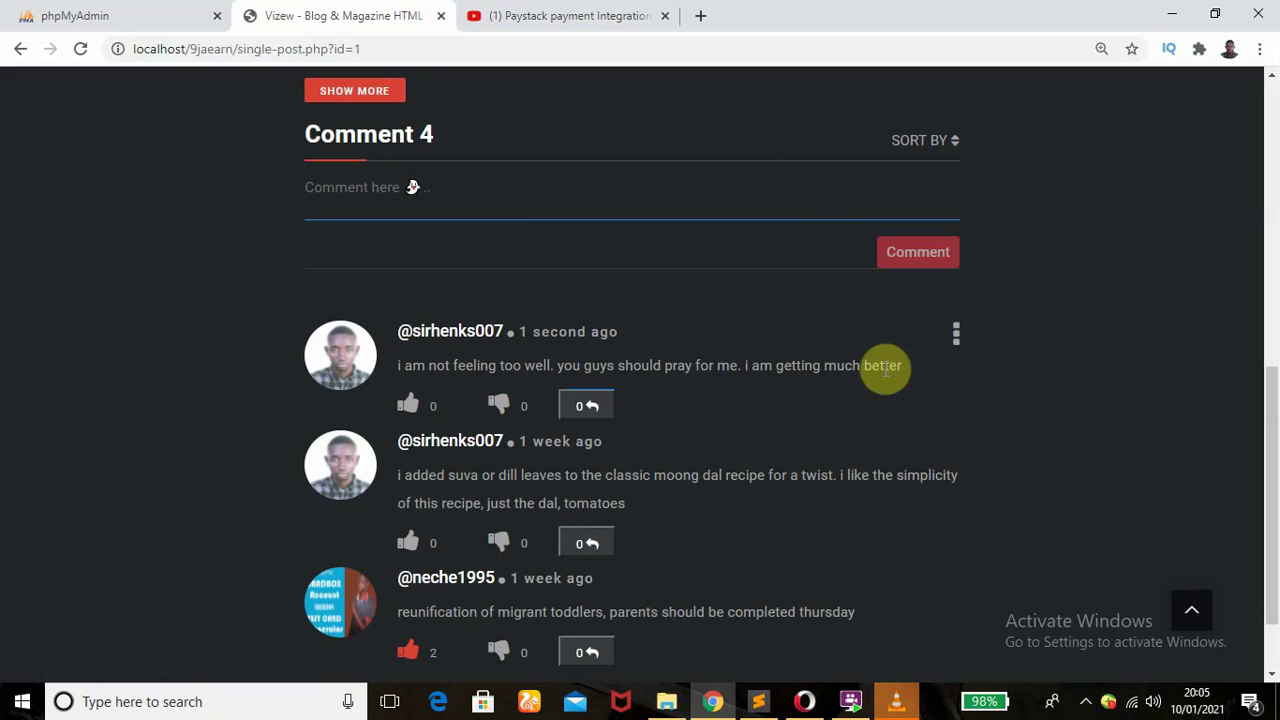
{"action": "left_click", "coordinate": [586, 405]}
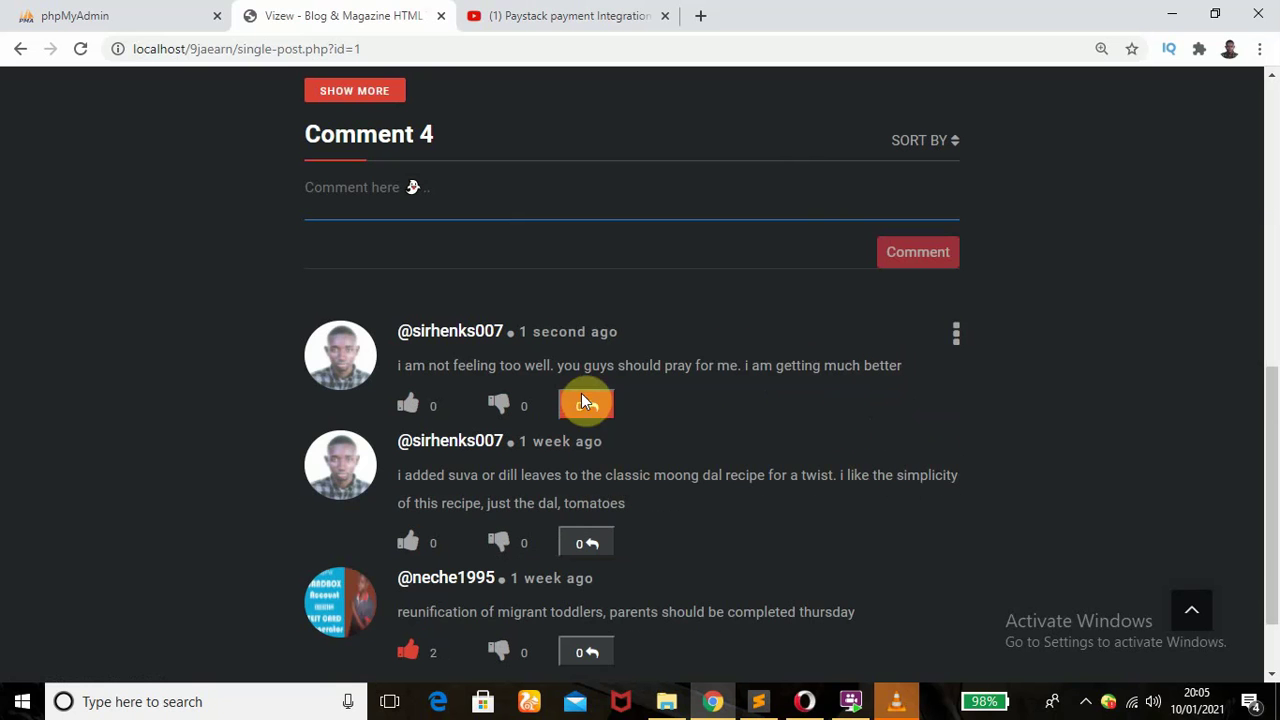
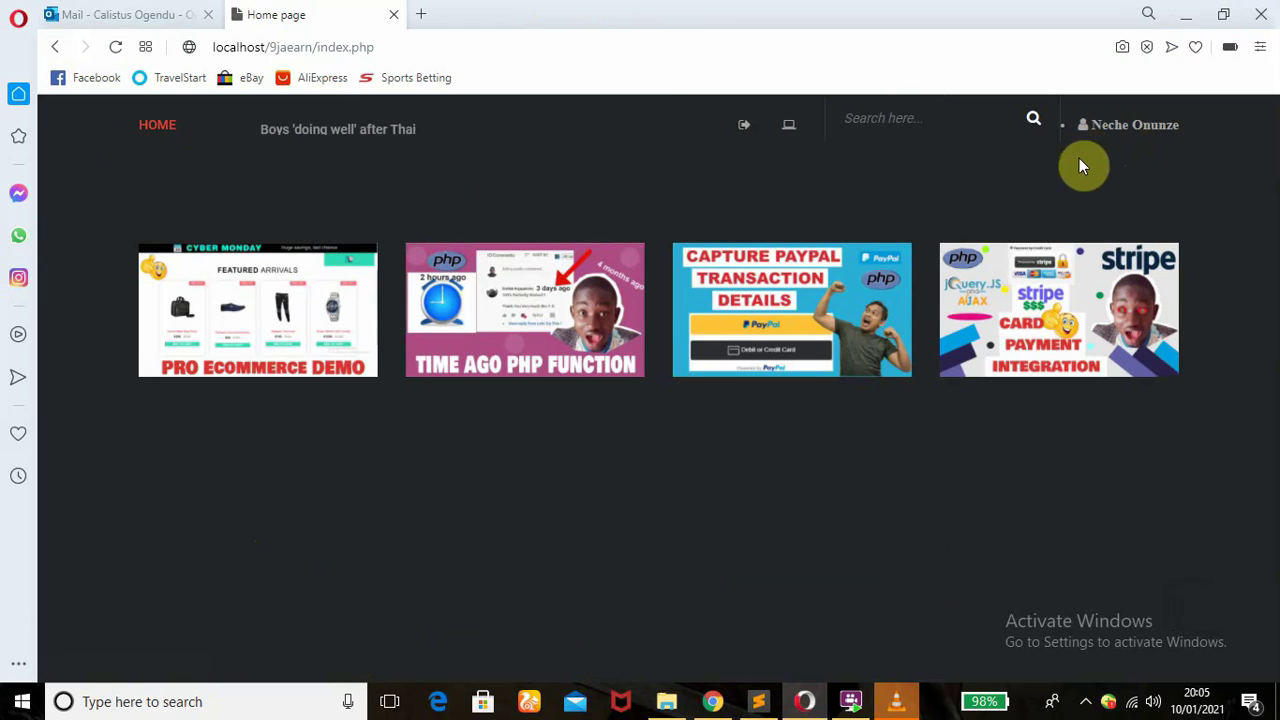
- In Opera, open the Stripe payment integration post and scroll down to its comments
{"action": "left_click", "coordinate": [1033, 326]}
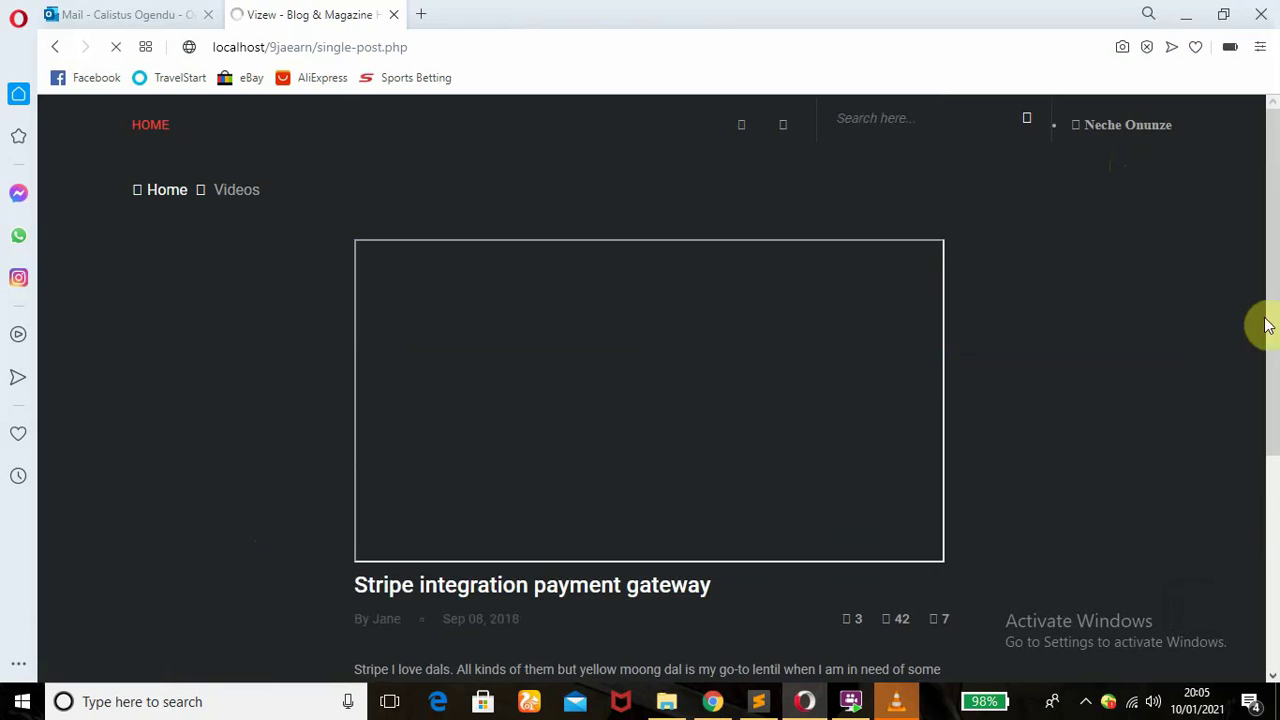
{"action": "left_click_drag", "start_coordinate": [1275, 272], "coordinate": [1276, 237]}
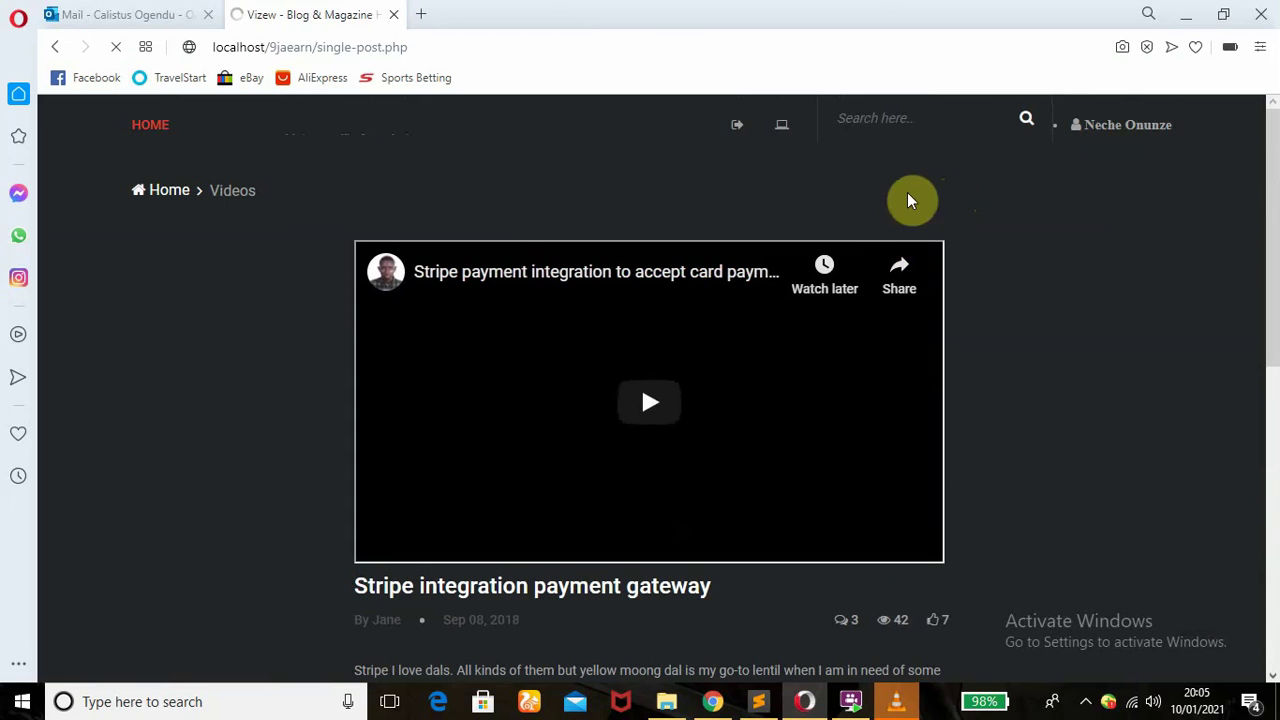
{"action": "left_click_drag", "start_coordinate": [1276, 260], "coordinate": [1276, 535]}
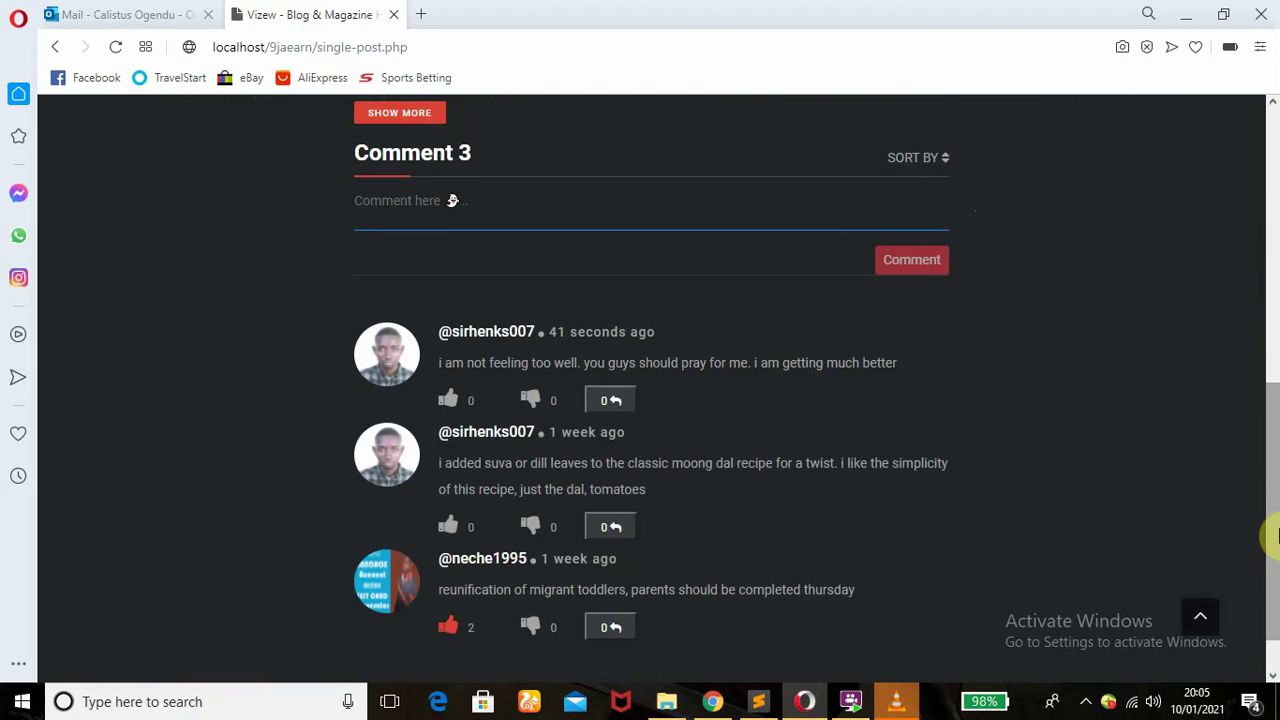
{"action": "left_click_drag", "start_coordinate": [1277, 478], "coordinate": [1237, 500]}
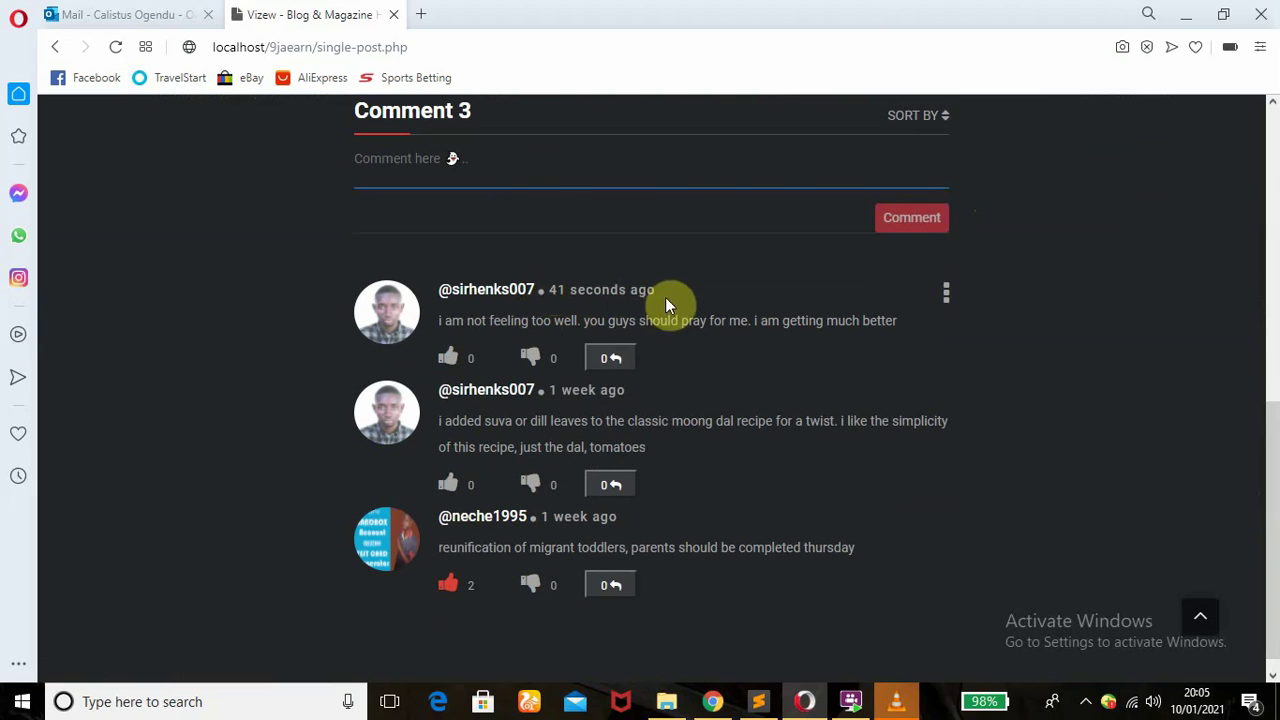
- Reply 'i hope you get much better' to the first comment and check its reply thread
{"action": "left_click", "coordinate": [608, 356]}
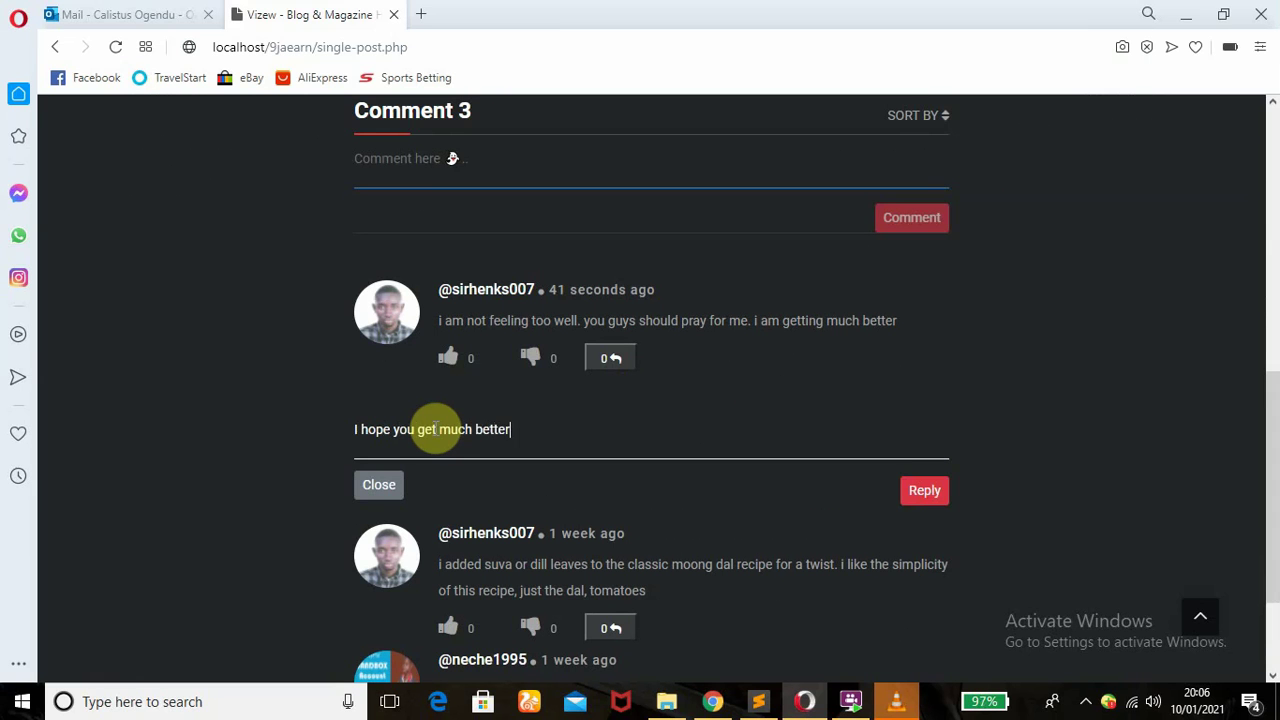
{"action": "left_click", "coordinate": [915, 492]}
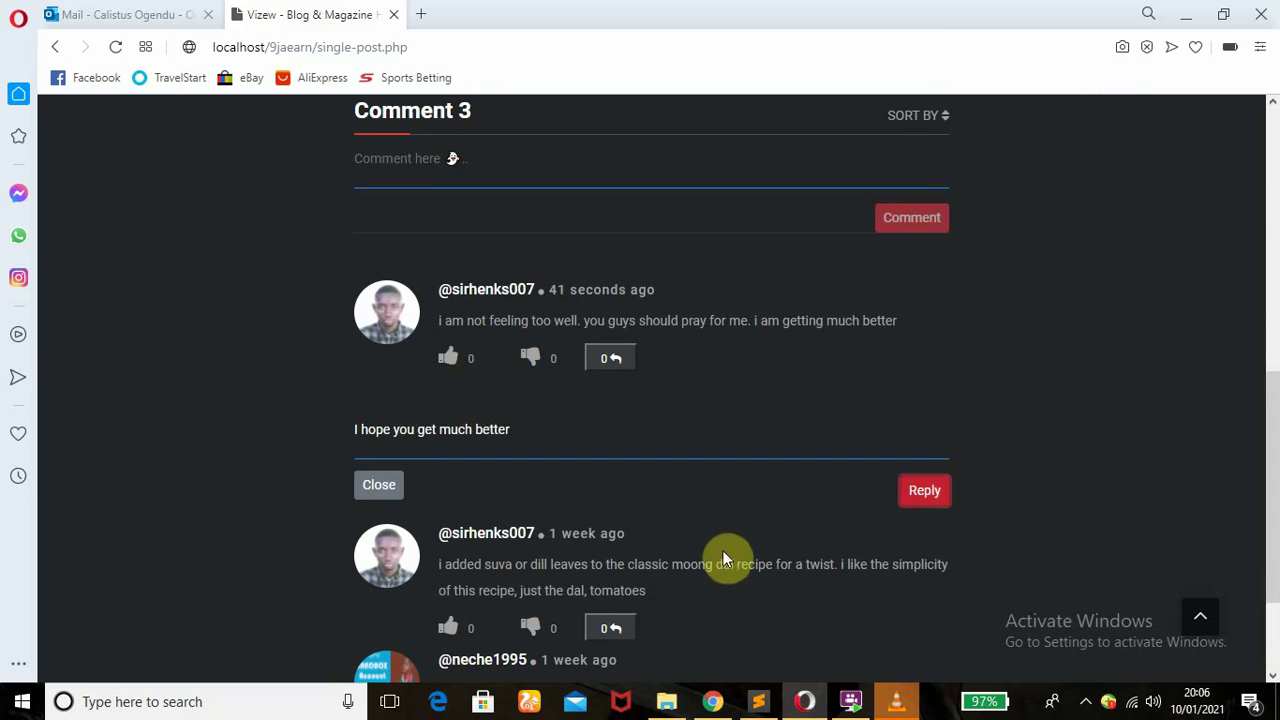
{"action": "left_click", "coordinate": [610, 367]}
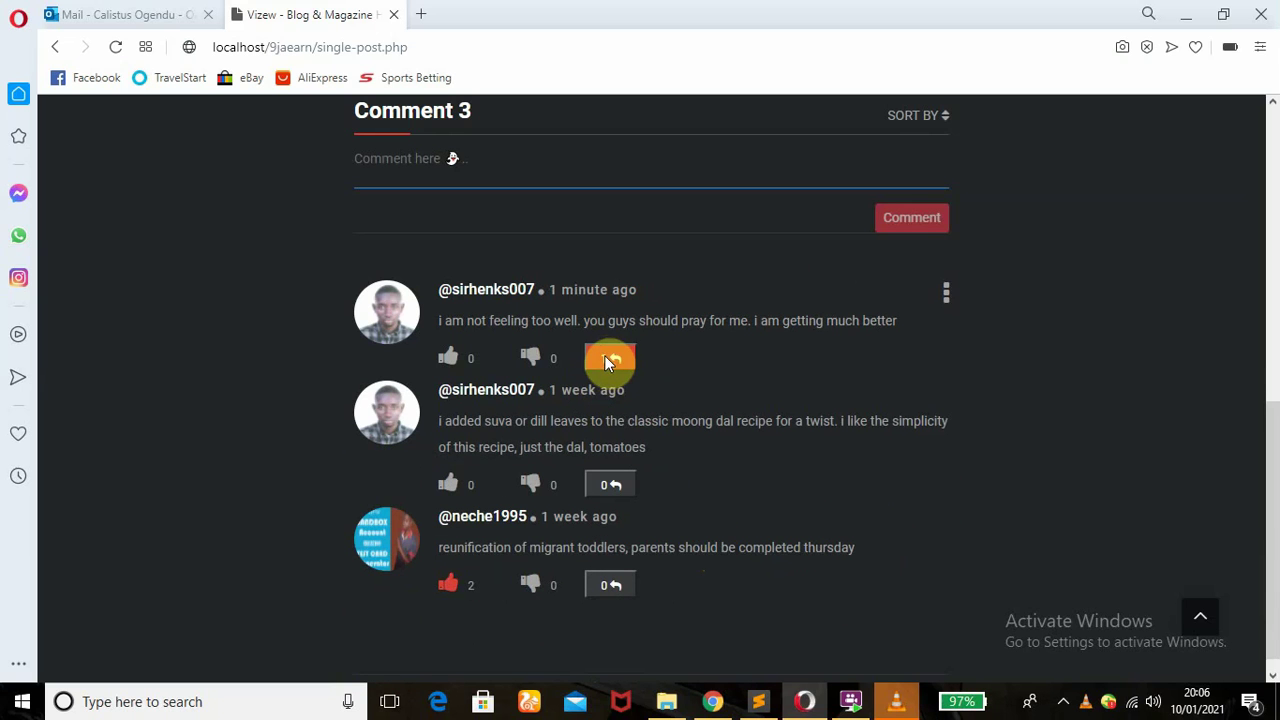
{"action": "left_click", "coordinate": [607, 360]}
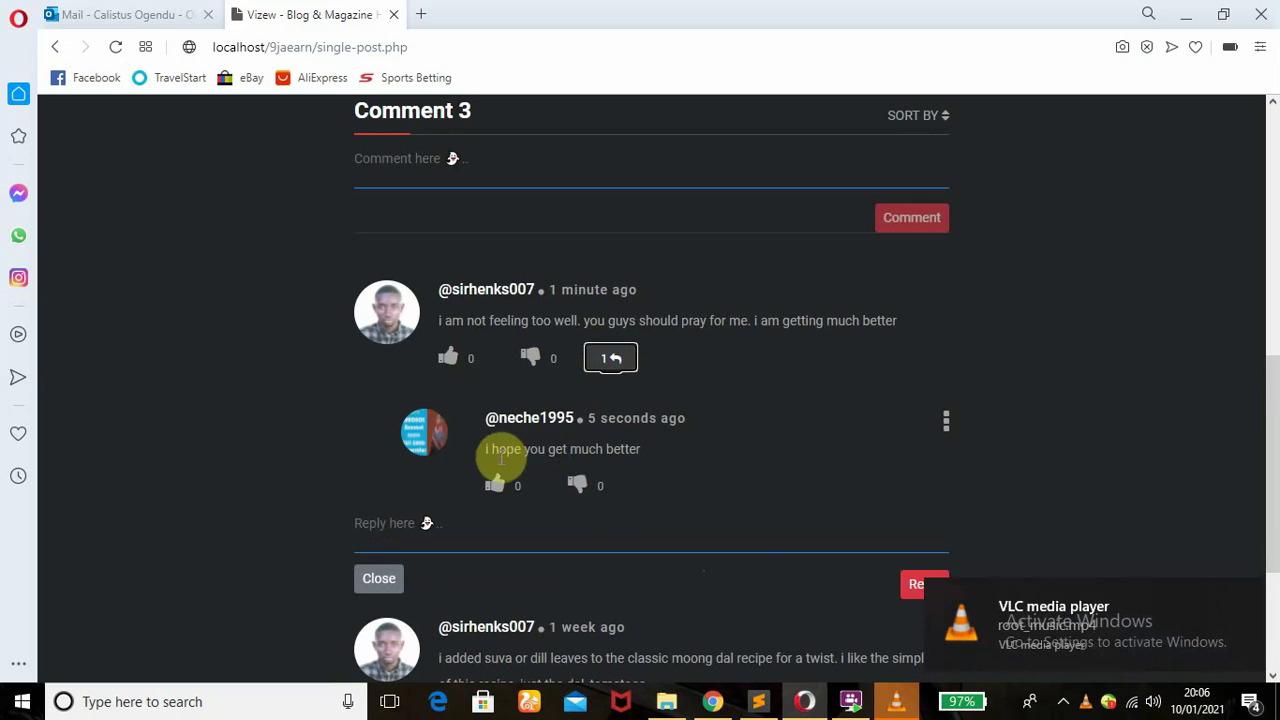
{"action": "left_click", "coordinate": [608, 358]}
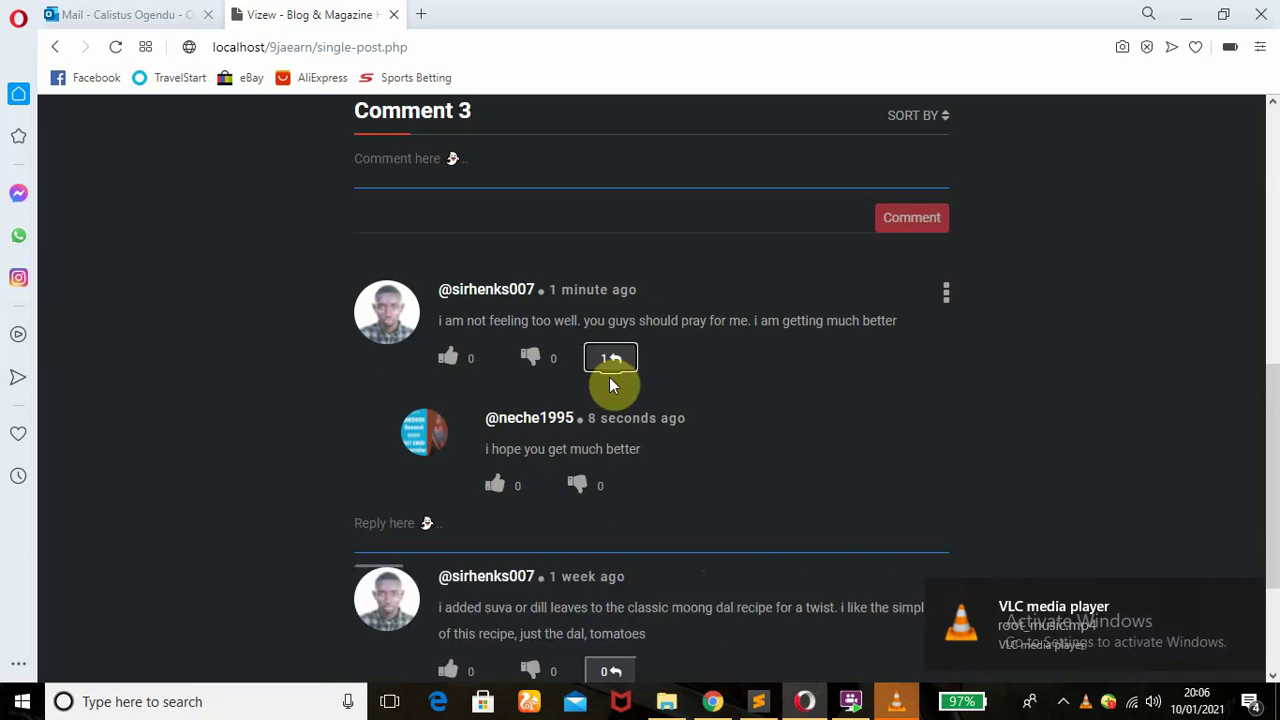
{"action": "mouse_move", "coordinate": [722, 703]}
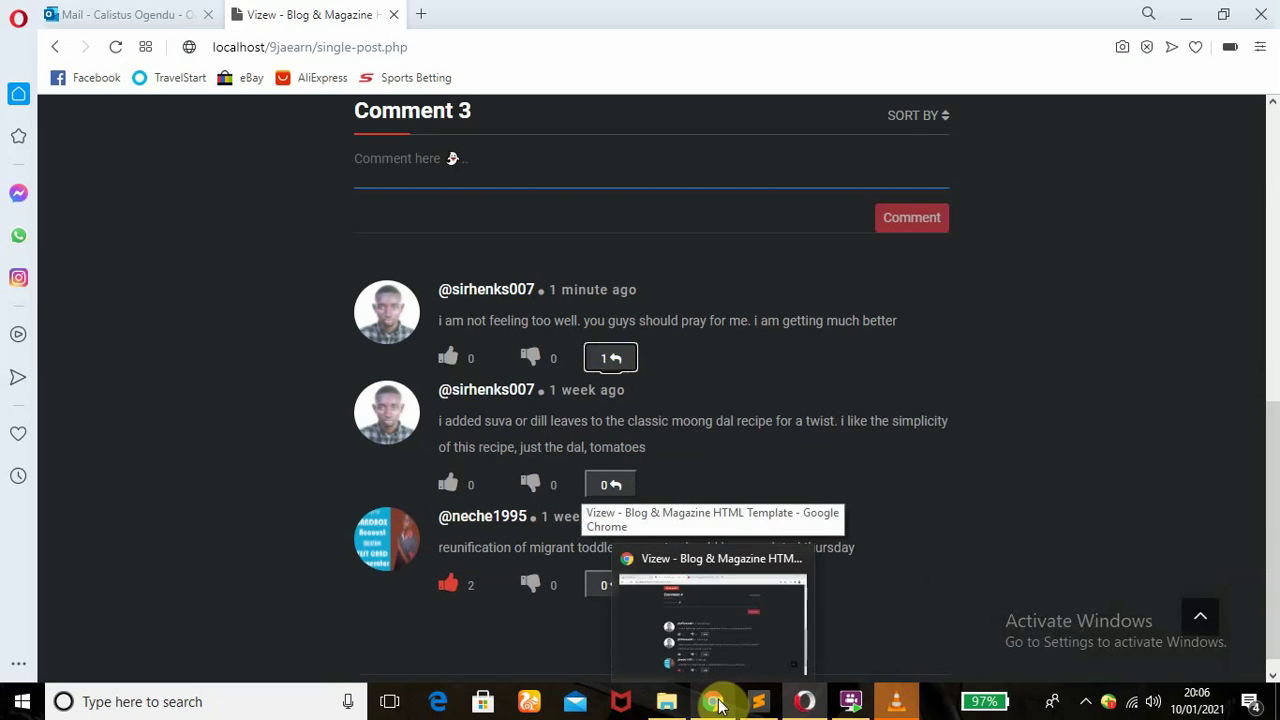
{"action": "left_click", "coordinate": [718, 703]}
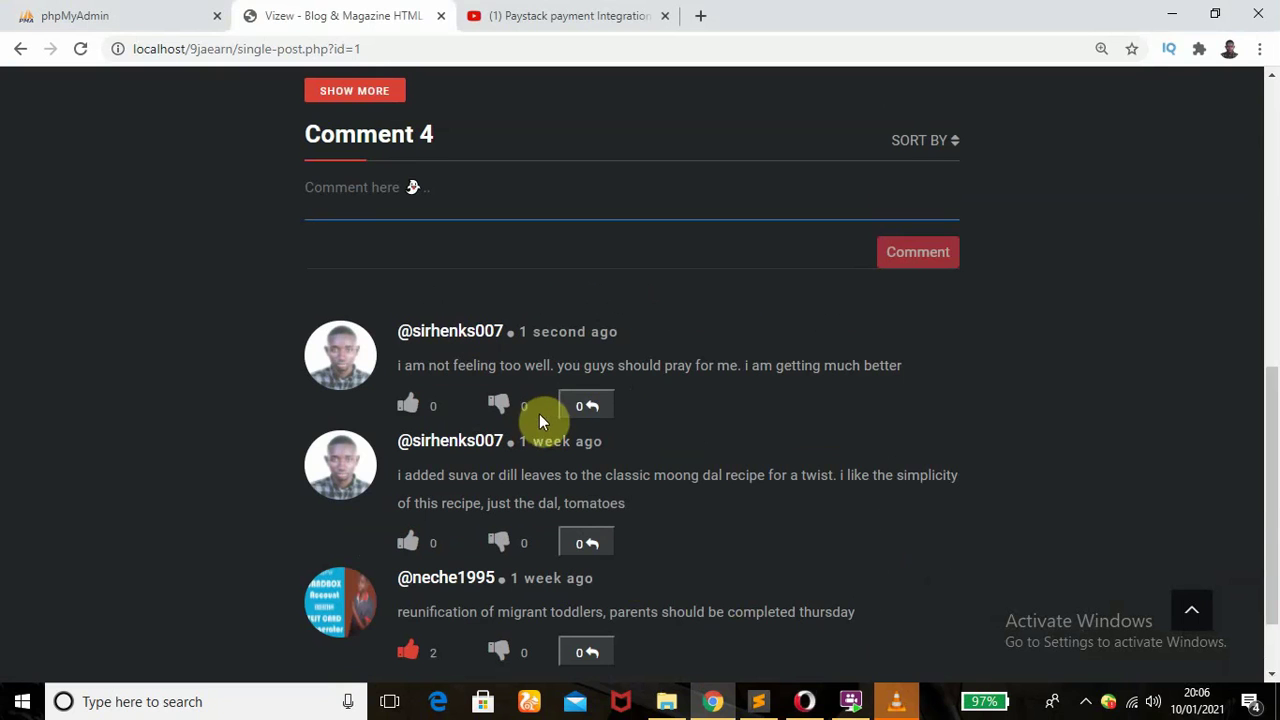
- In Chrome, like the first comment, then reload and like its new reply
{"action": "left_click", "coordinate": [408, 404]}
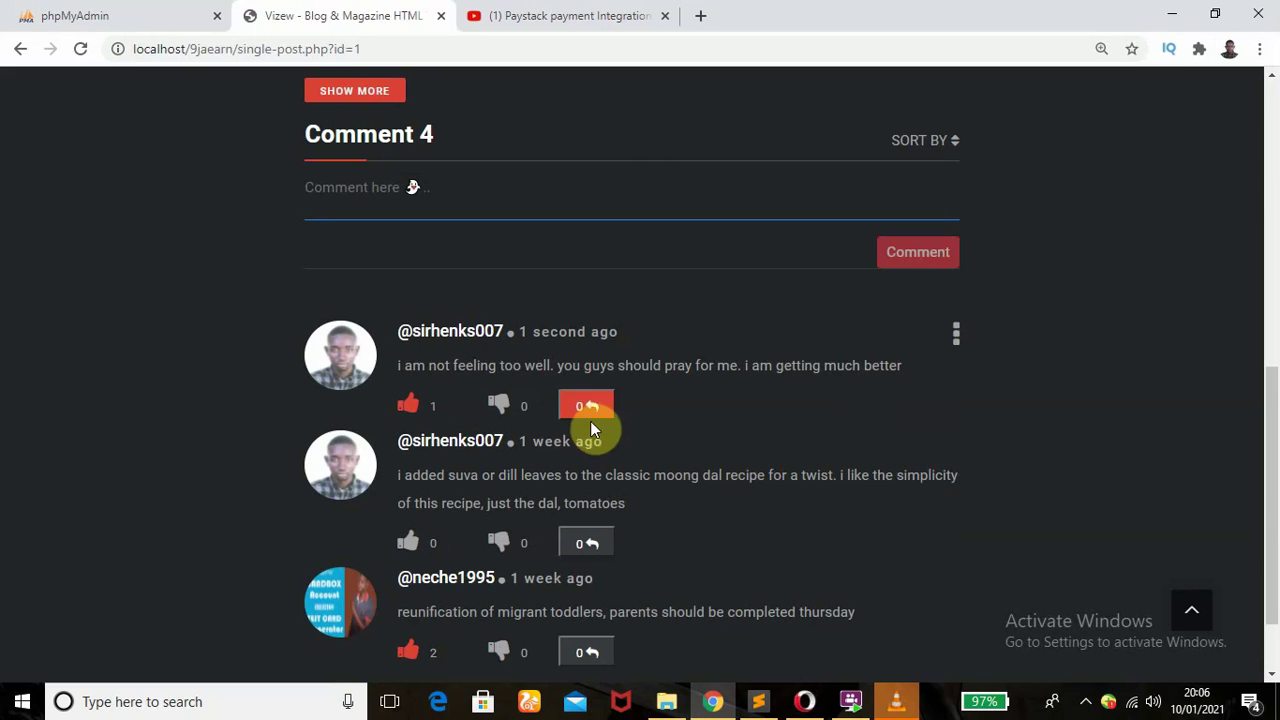
{"action": "left_click", "coordinate": [957, 336]}
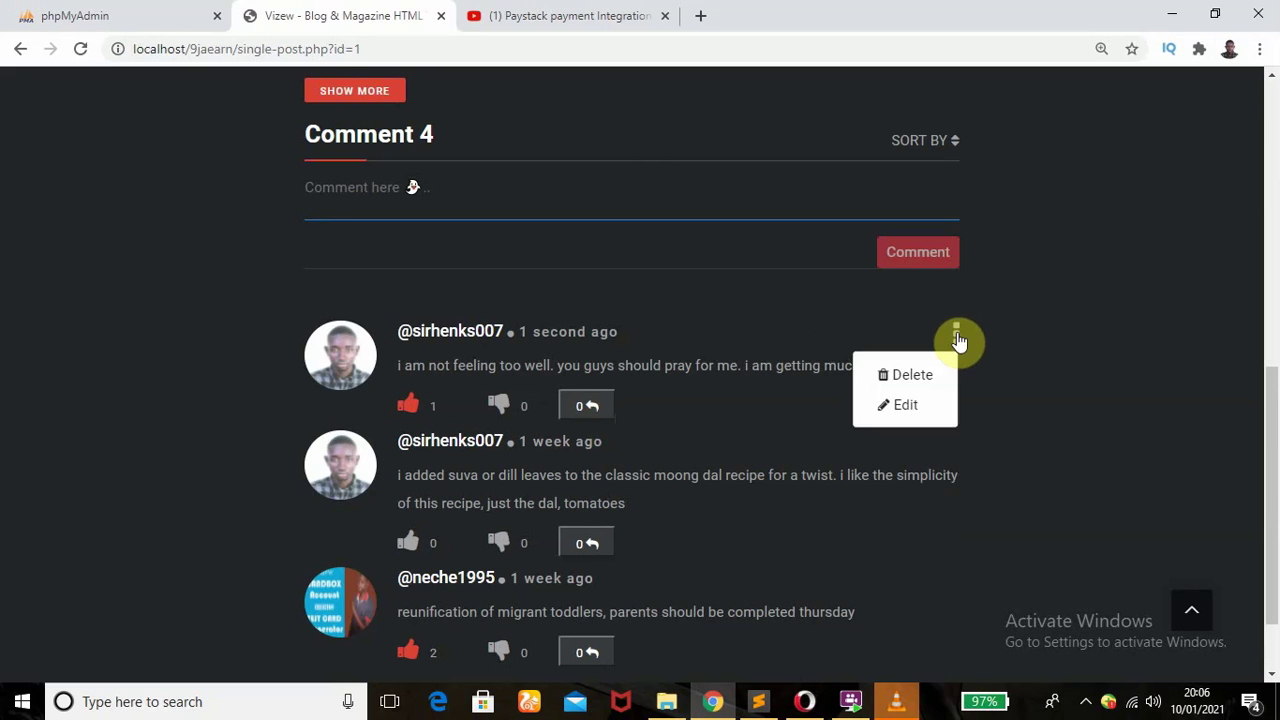
{"action": "left_click", "coordinate": [80, 49]}
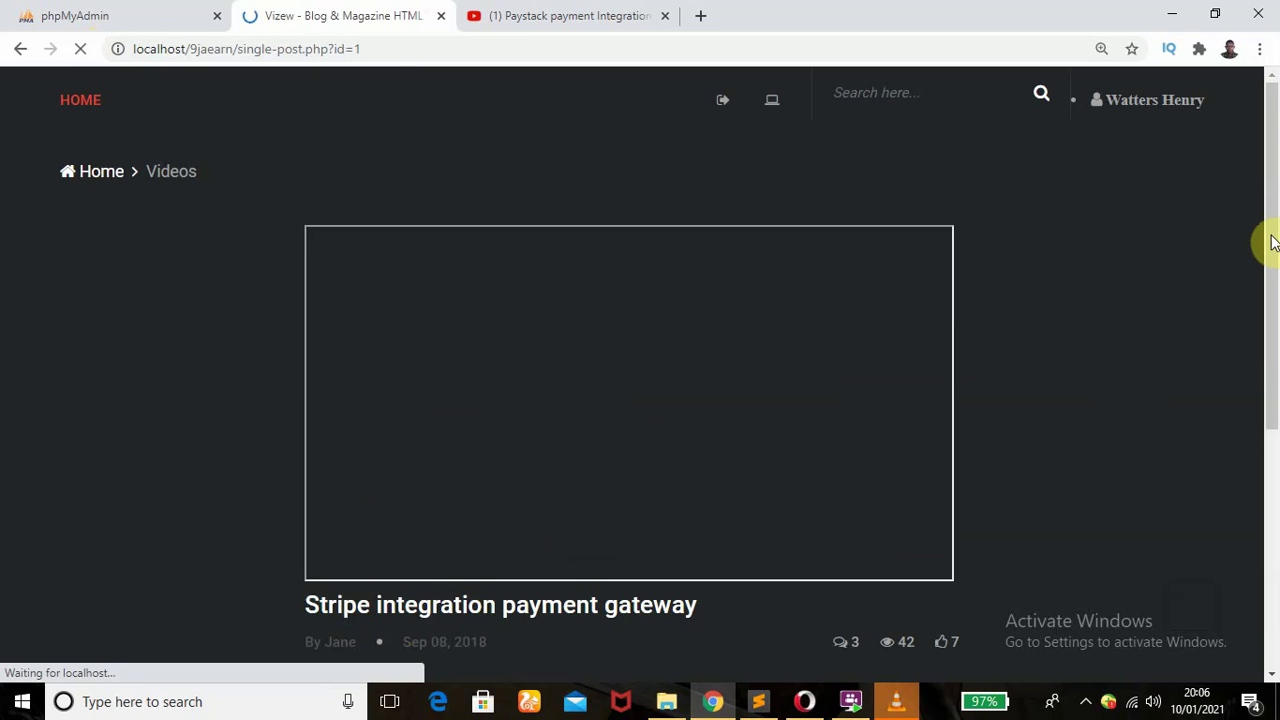
{"action": "left_click", "coordinate": [598, 404]}
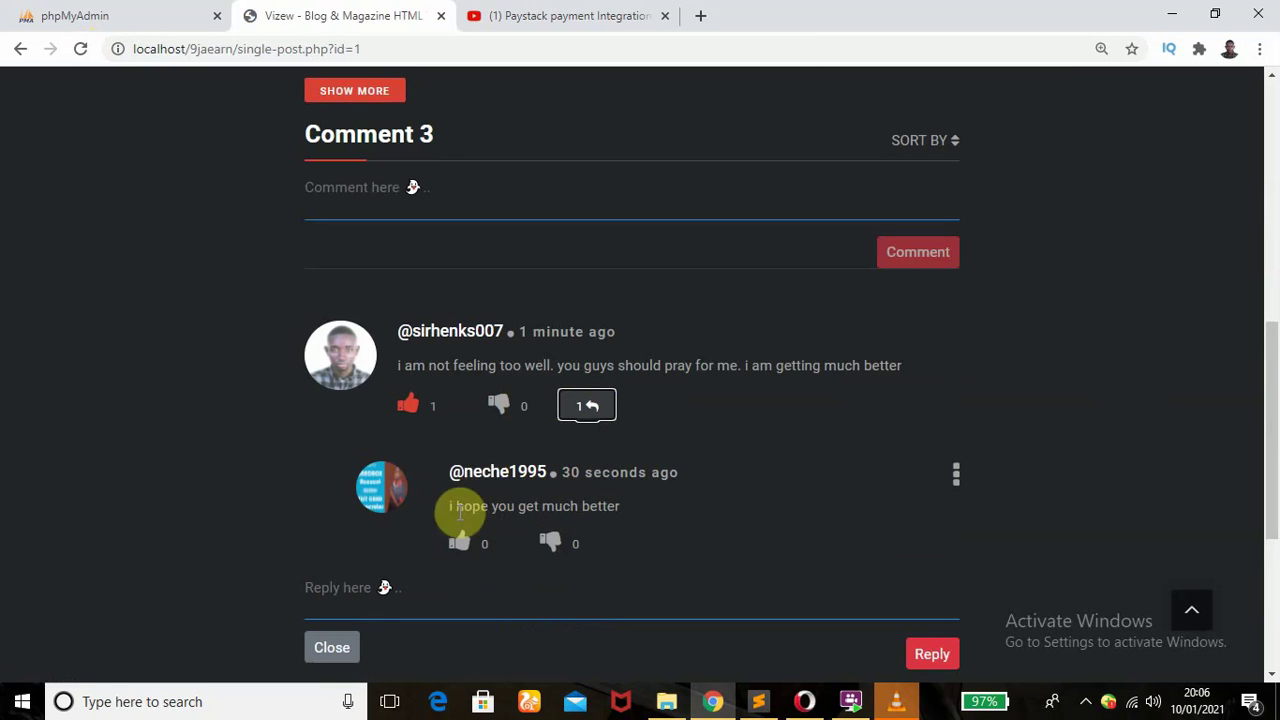
{"action": "left_click", "coordinate": [460, 546]}
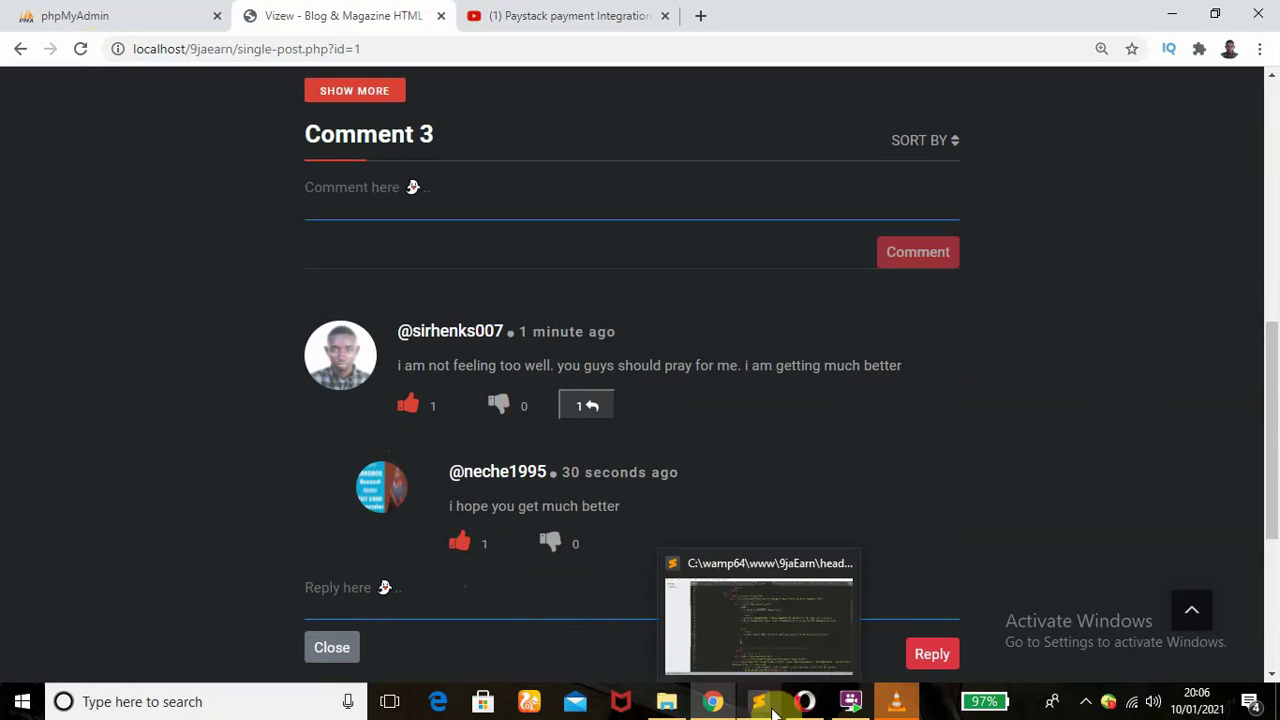
- Dislike the first comment from the Opera window
{"action": "left_click", "coordinate": [805, 701]}
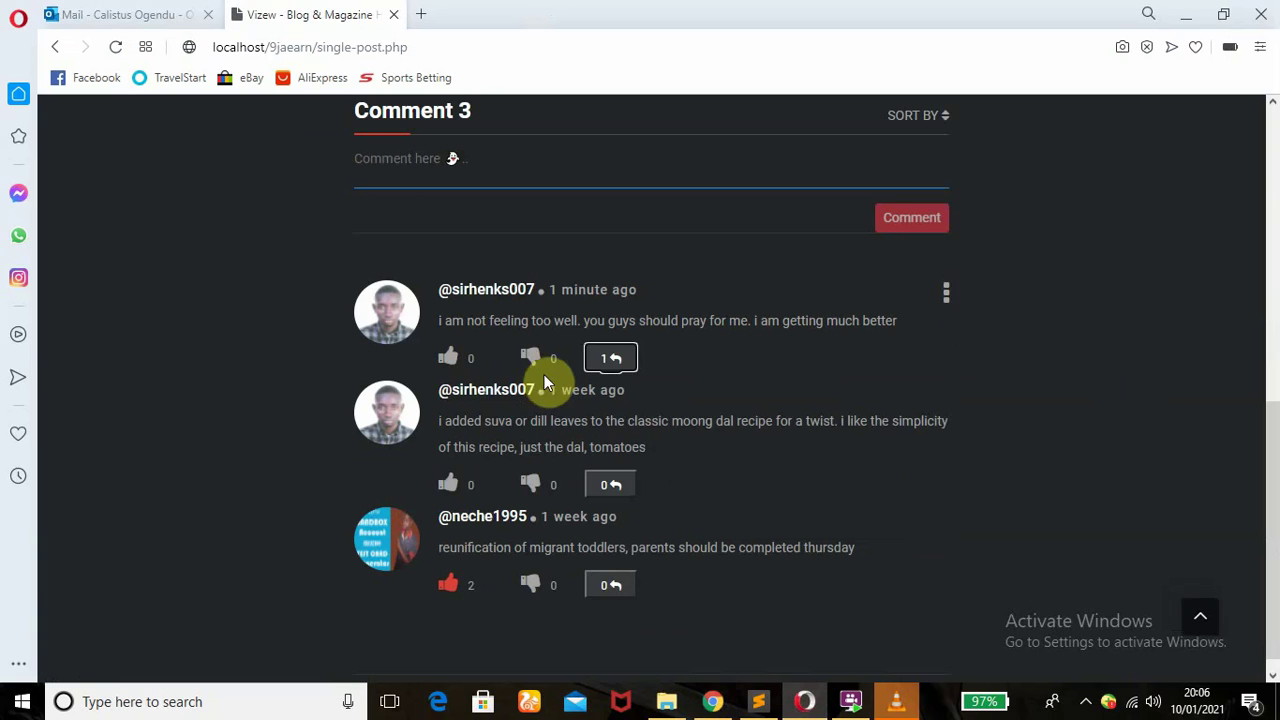
{"action": "left_click", "coordinate": [539, 360]}
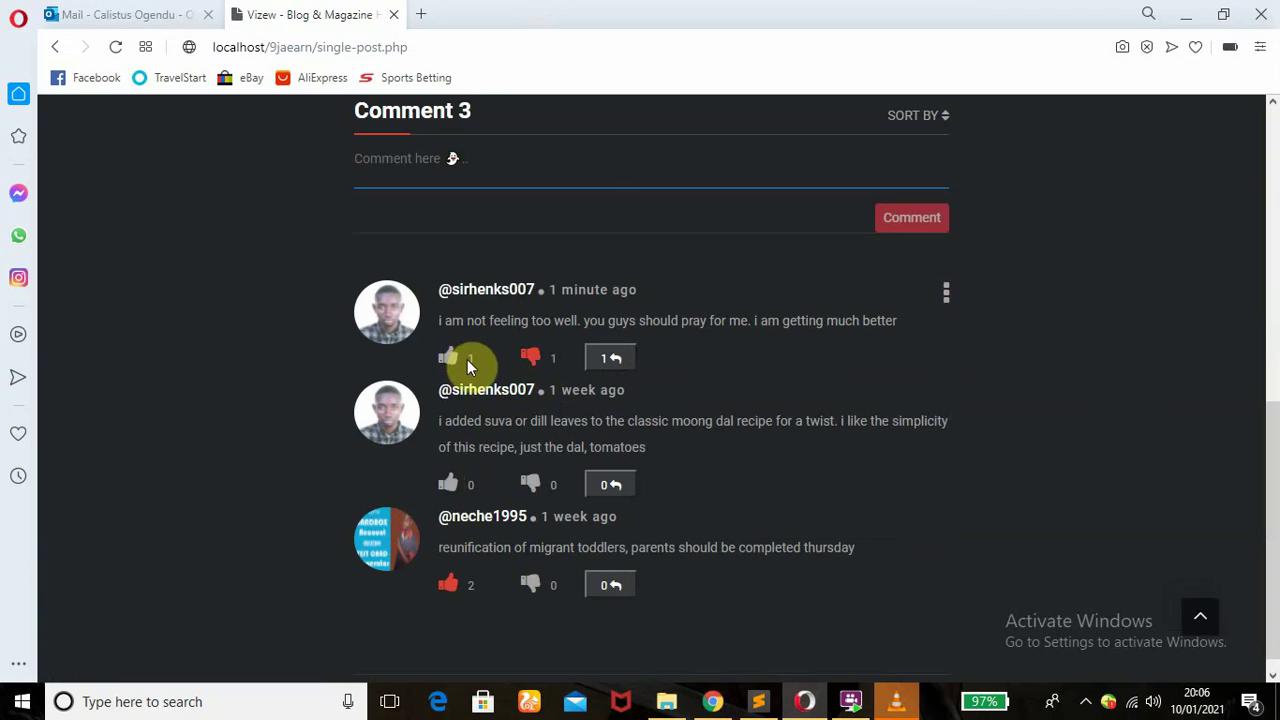
{"action": "left_click", "coordinate": [712, 701]}
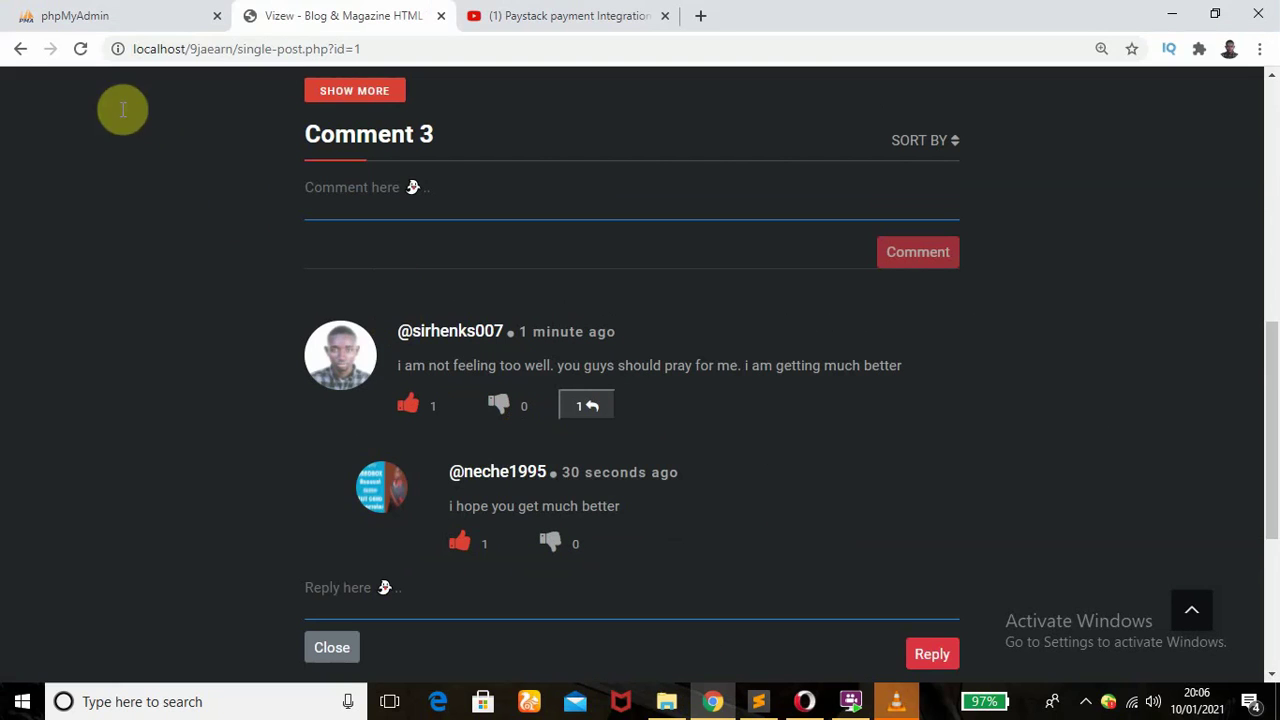
- Reload the Stripe post in Chrome and confirm the first comment shows 1 like, 1 dislike, 1 reply
{"action": "left_click", "coordinate": [80, 48]}
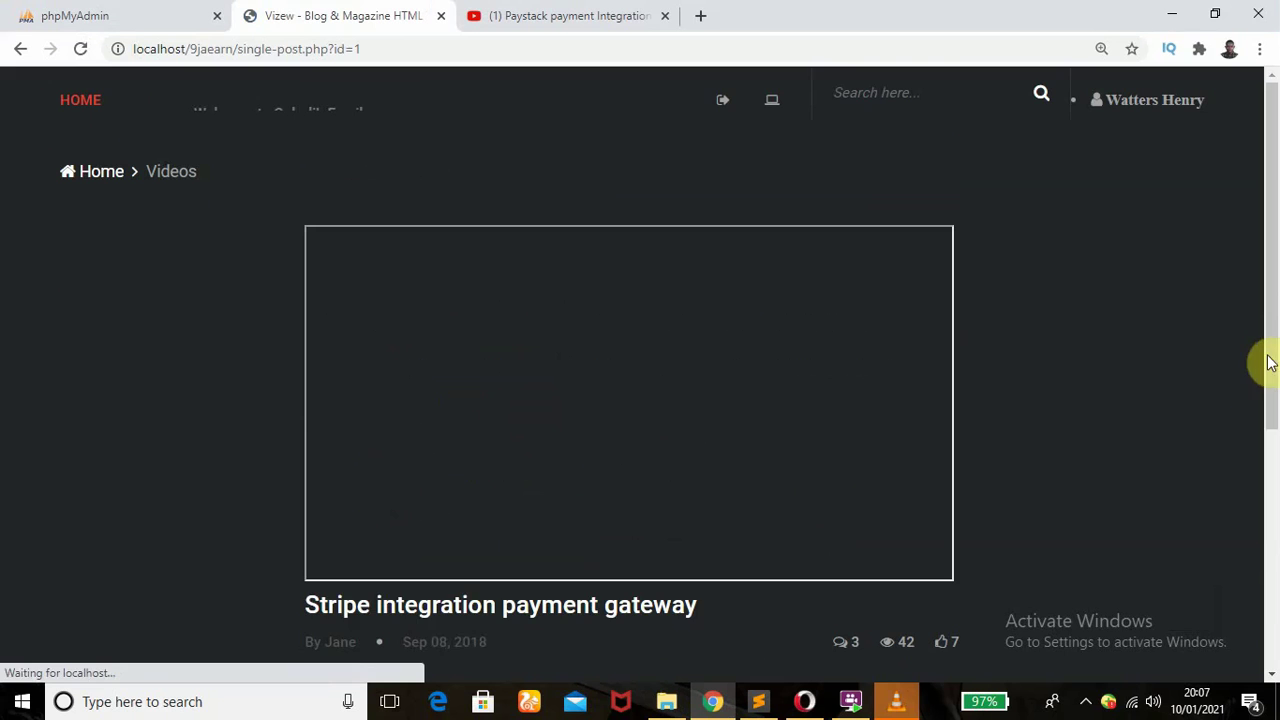
{"action": "scroll", "coordinate": [1268, 345], "scroll_direction": "down", "scroll_amount": 2}
{"action": "left_click_drag", "start_coordinate": [1272, 335], "coordinate": [1272, 540]}
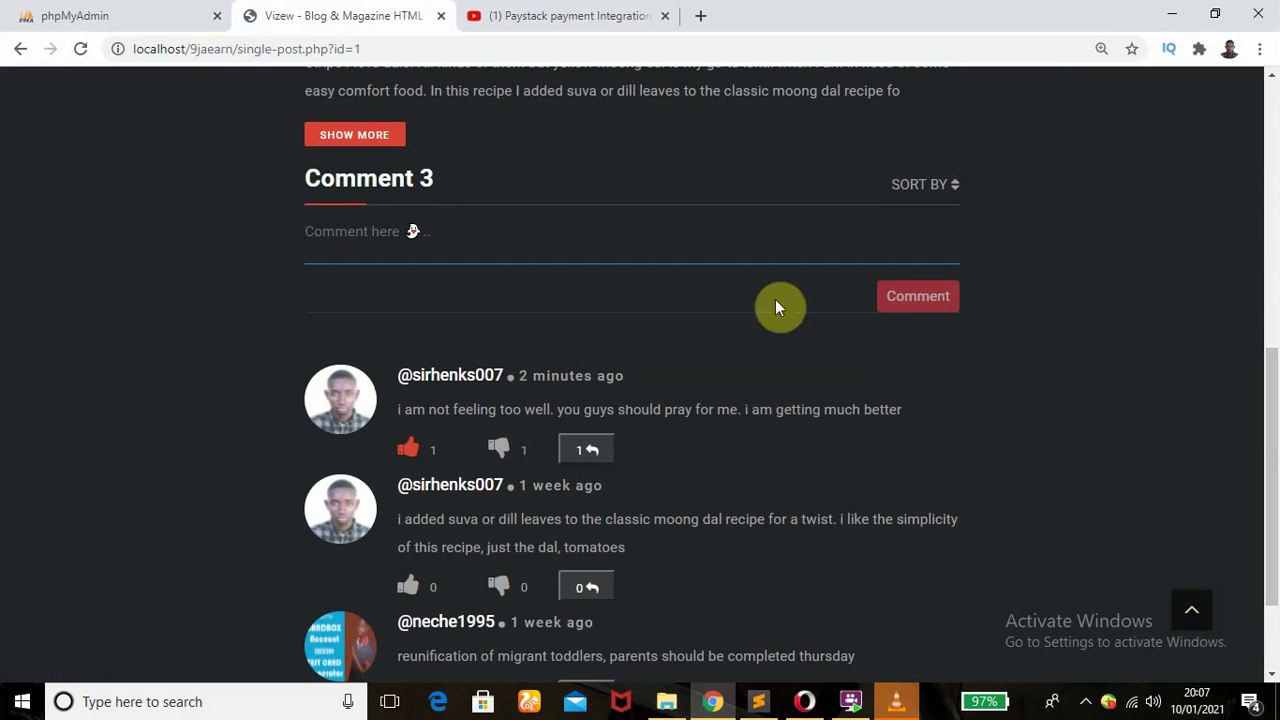
{"action": "left_click_drag", "start_coordinate": [1272, 420], "coordinate": [1274, 126]}
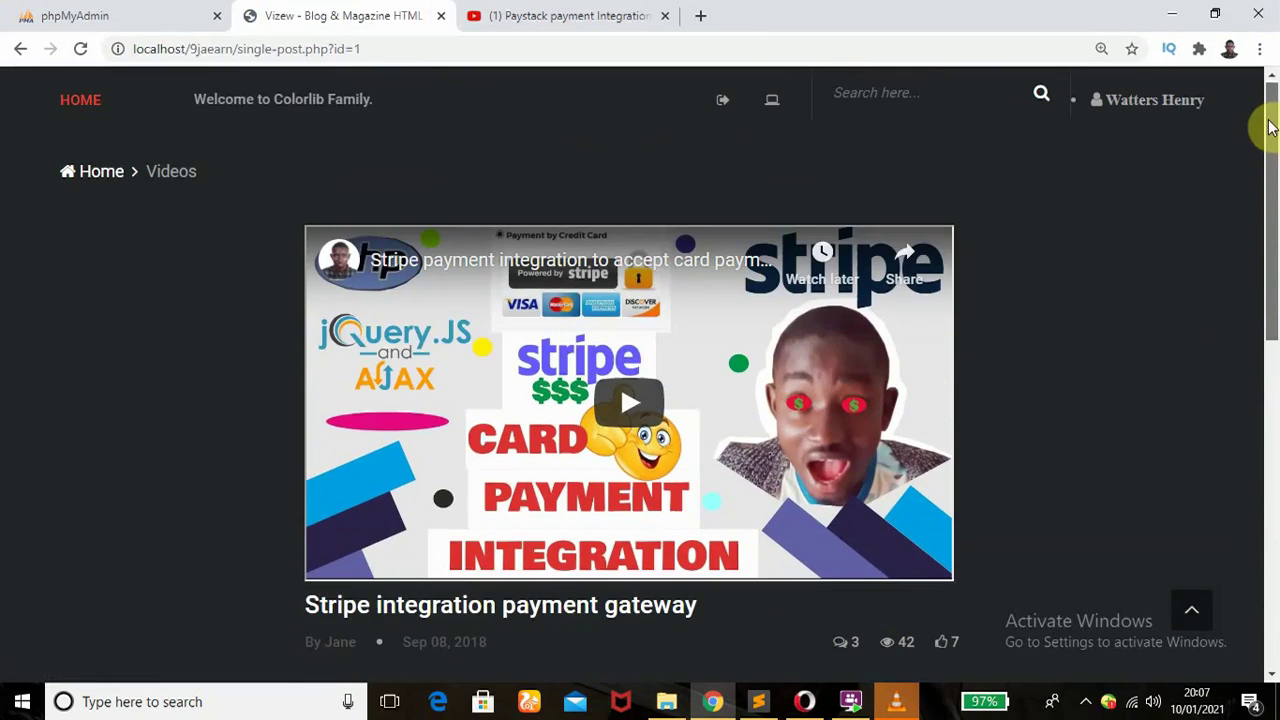
- Open the Paypal gateway integration post from home and use VIEW MORE to load all 10 comments
{"action": "left_click", "coordinate": [80, 102]}
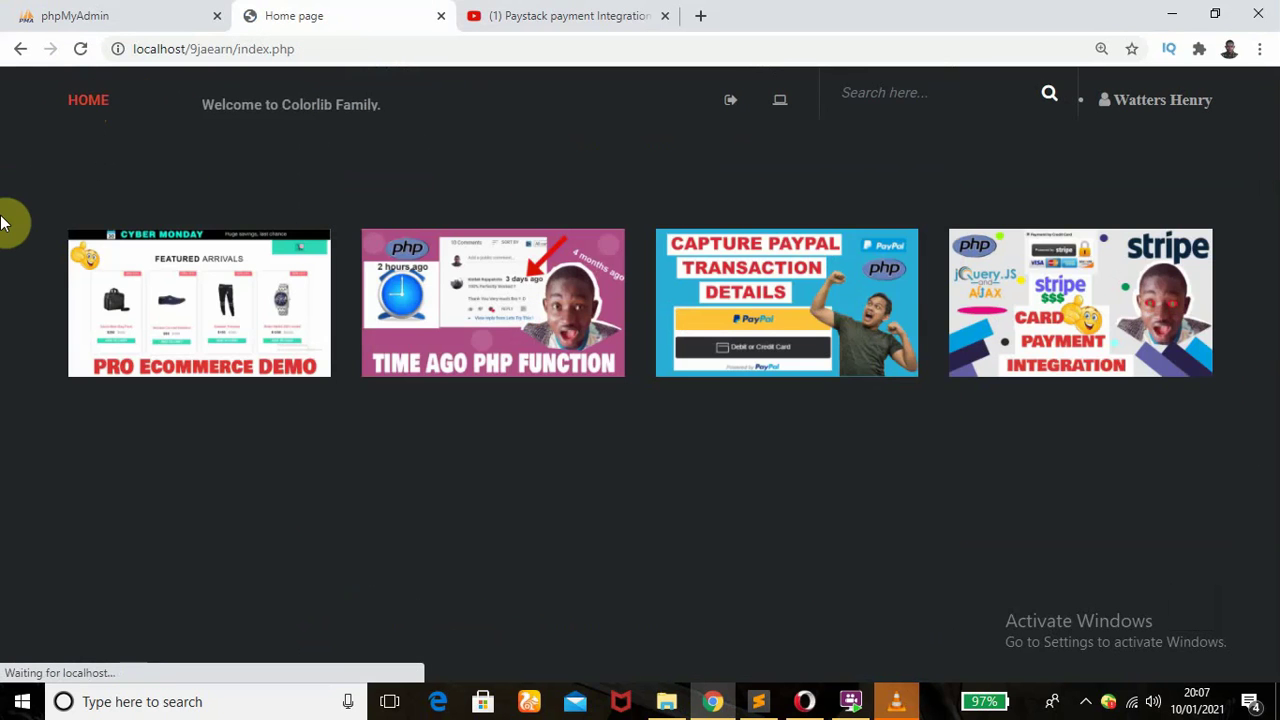
{"action": "left_click", "coordinate": [738, 300]}
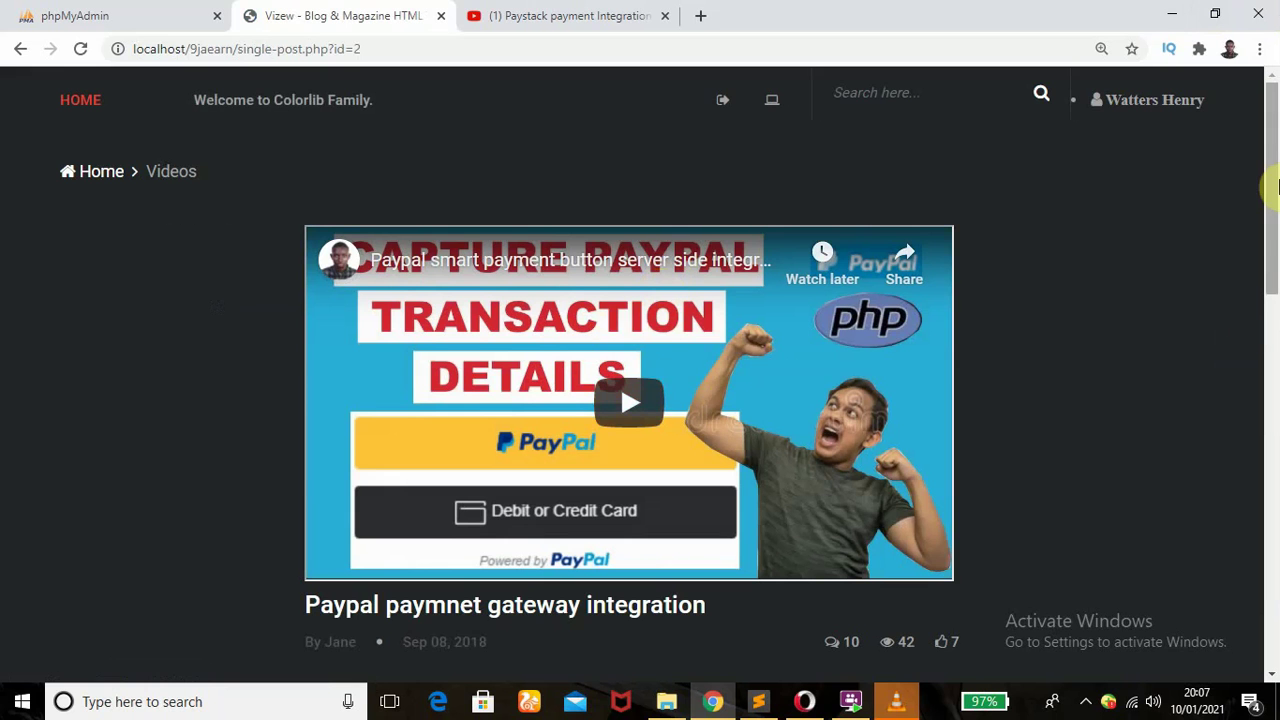
{"action": "left_click_drag", "start_coordinate": [1276, 188], "coordinate": [1276, 603]}
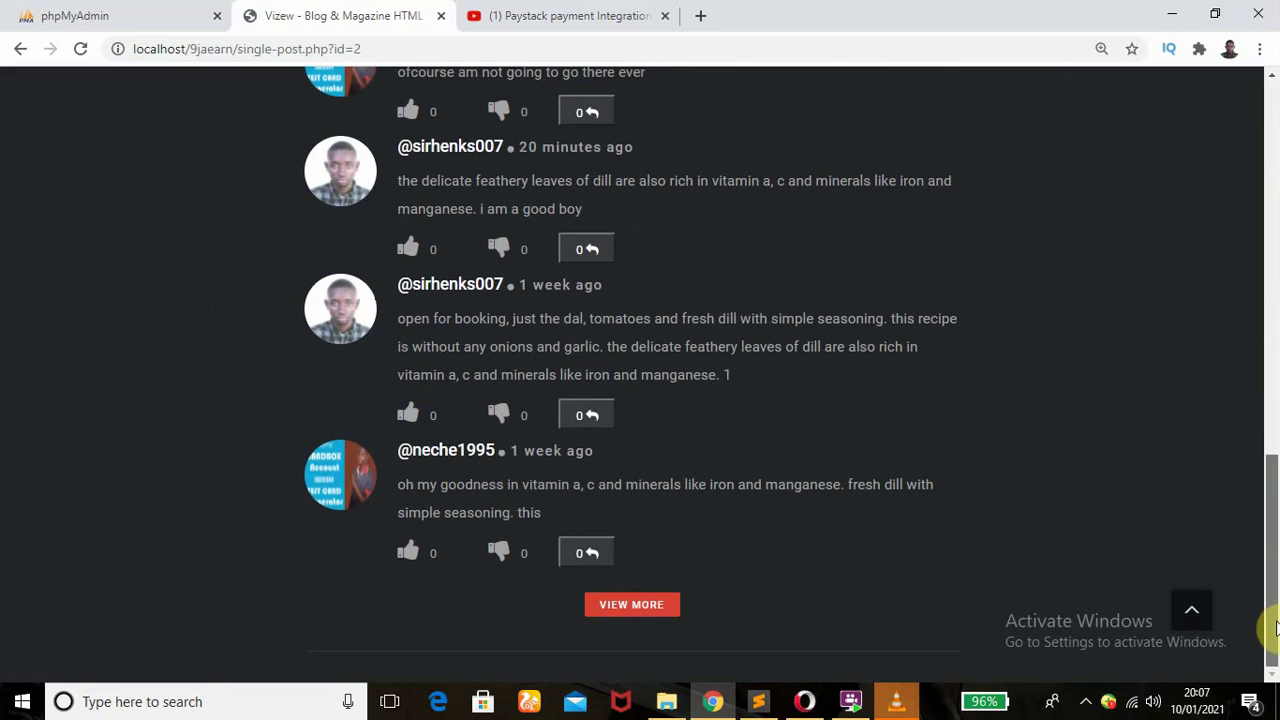
{"action": "left_click", "coordinate": [626, 610]}
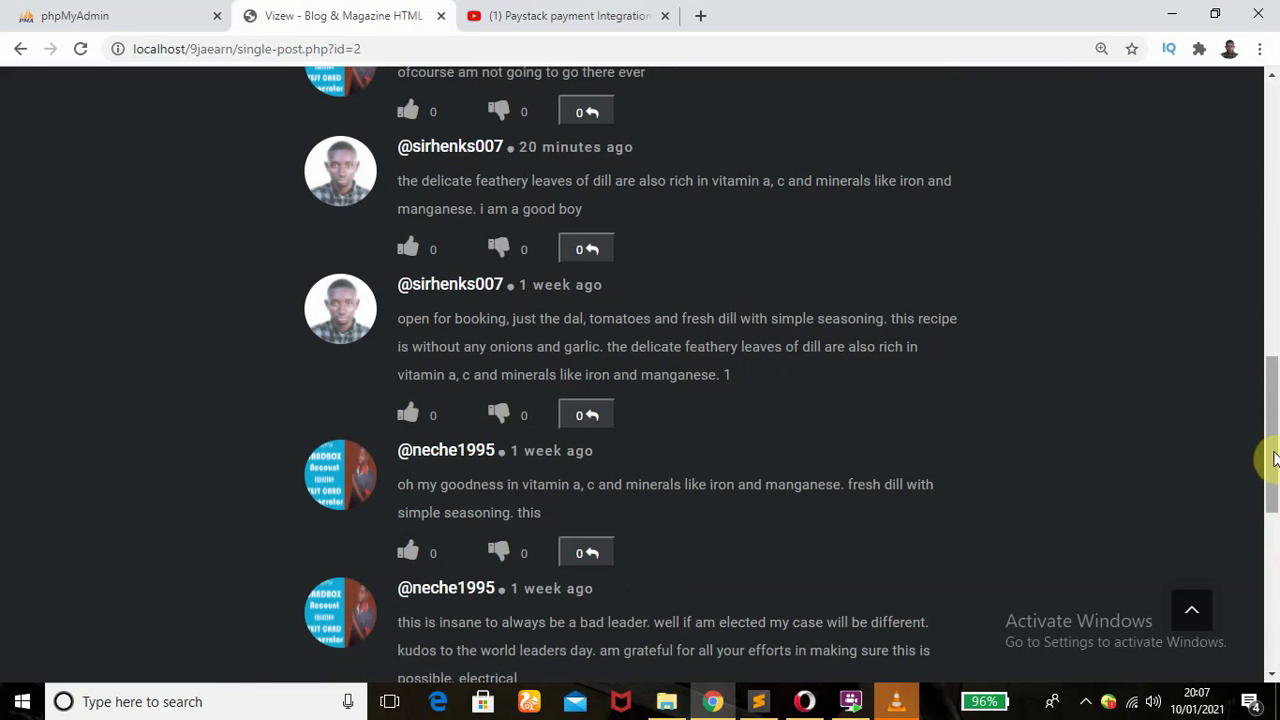
{"action": "left_click_drag", "start_coordinate": [1274, 458], "coordinate": [1274, 605]}
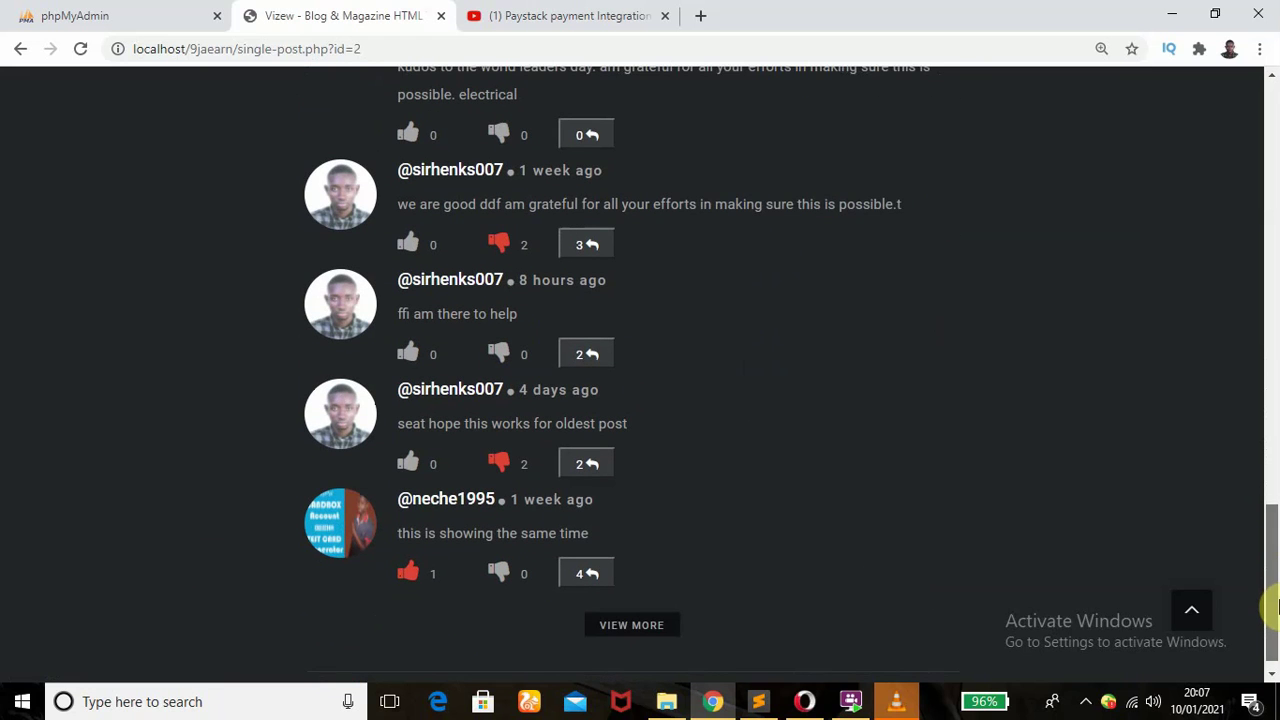
{"action": "left_click", "coordinate": [618, 636]}
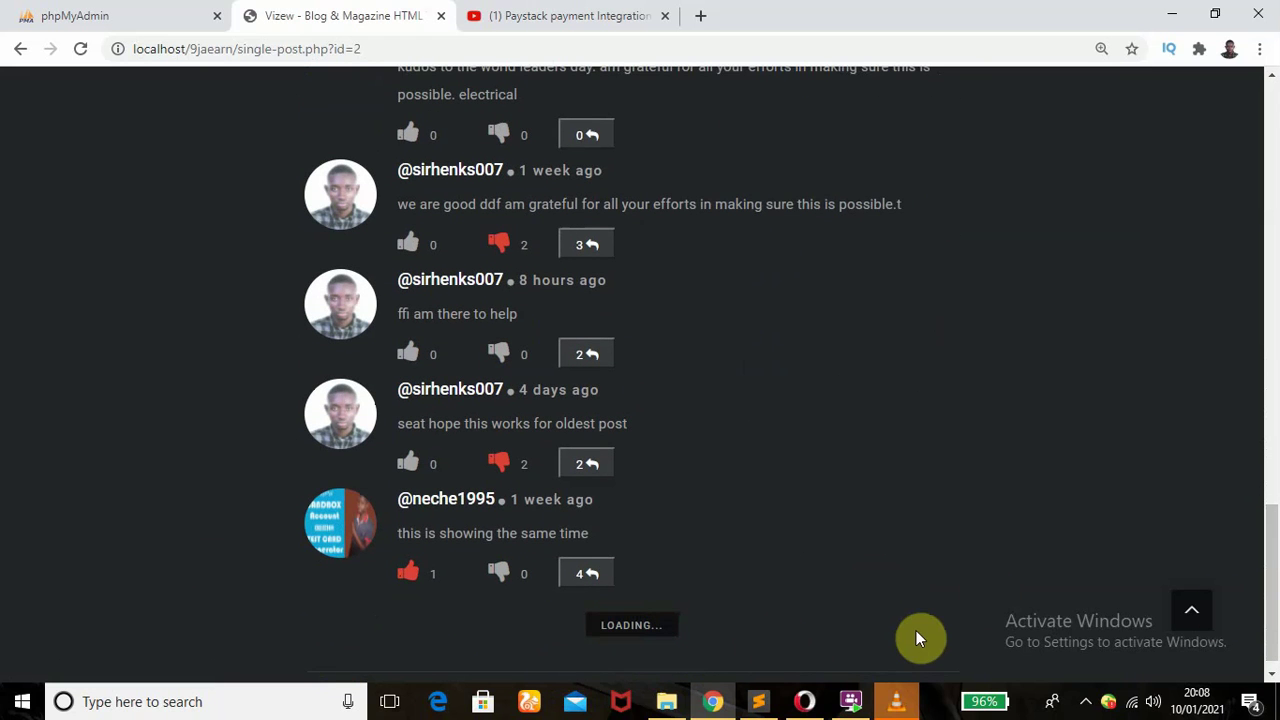
{"action": "left_click_drag", "start_coordinate": [1274, 522], "coordinate": [1274, 224]}
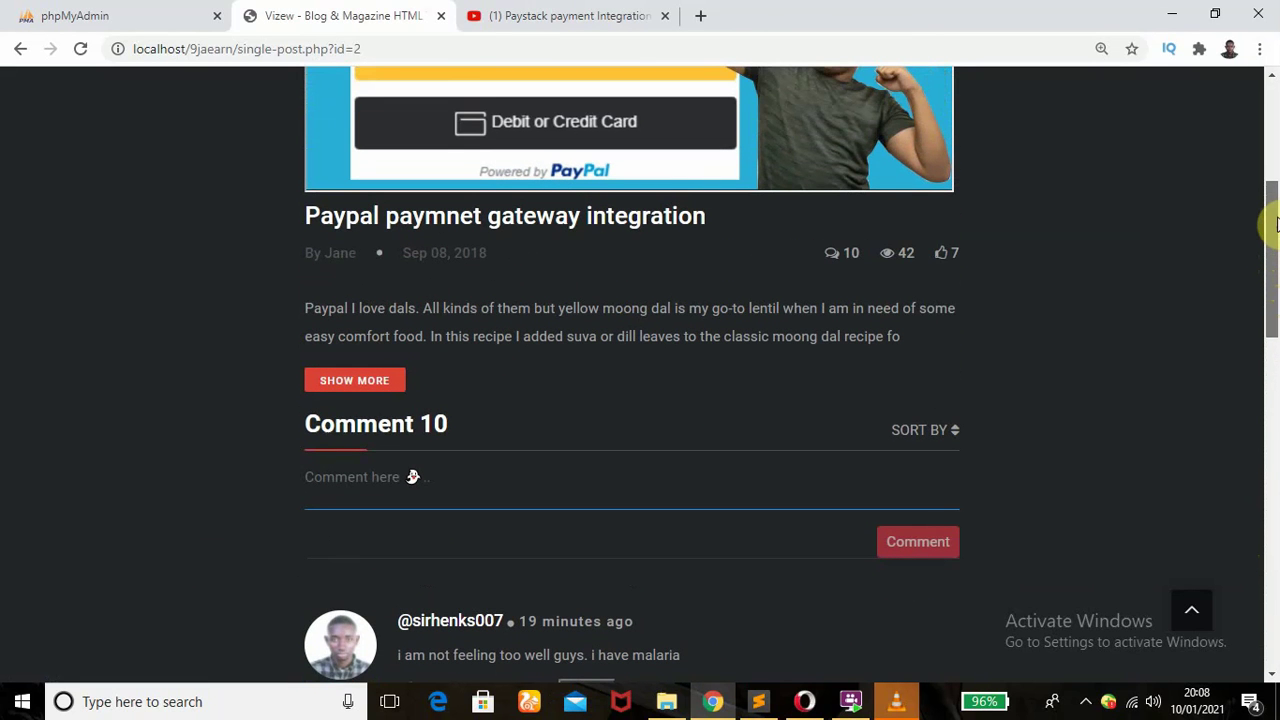
- Sort the Paypal post's comments by Oldest, then switch the SORT BY setting back to Newest
{"action": "left_click", "coordinate": [921, 433]}
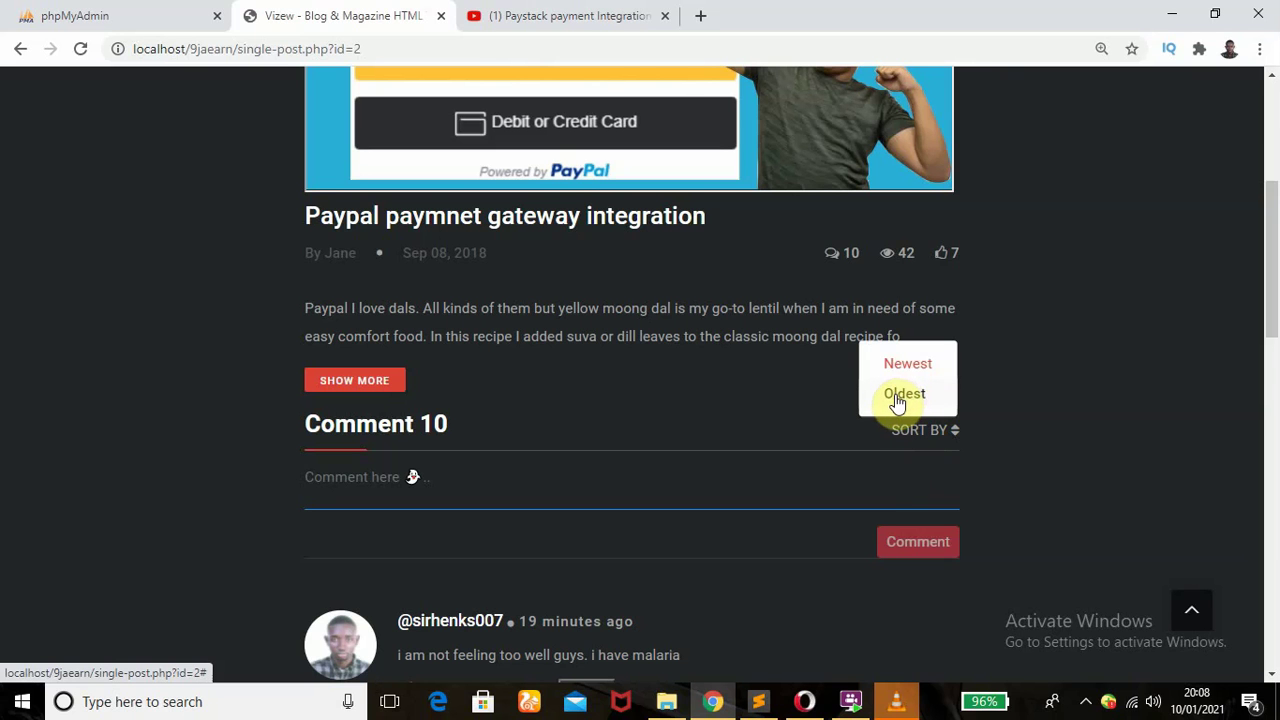
{"action": "left_click", "coordinate": [904, 394]}
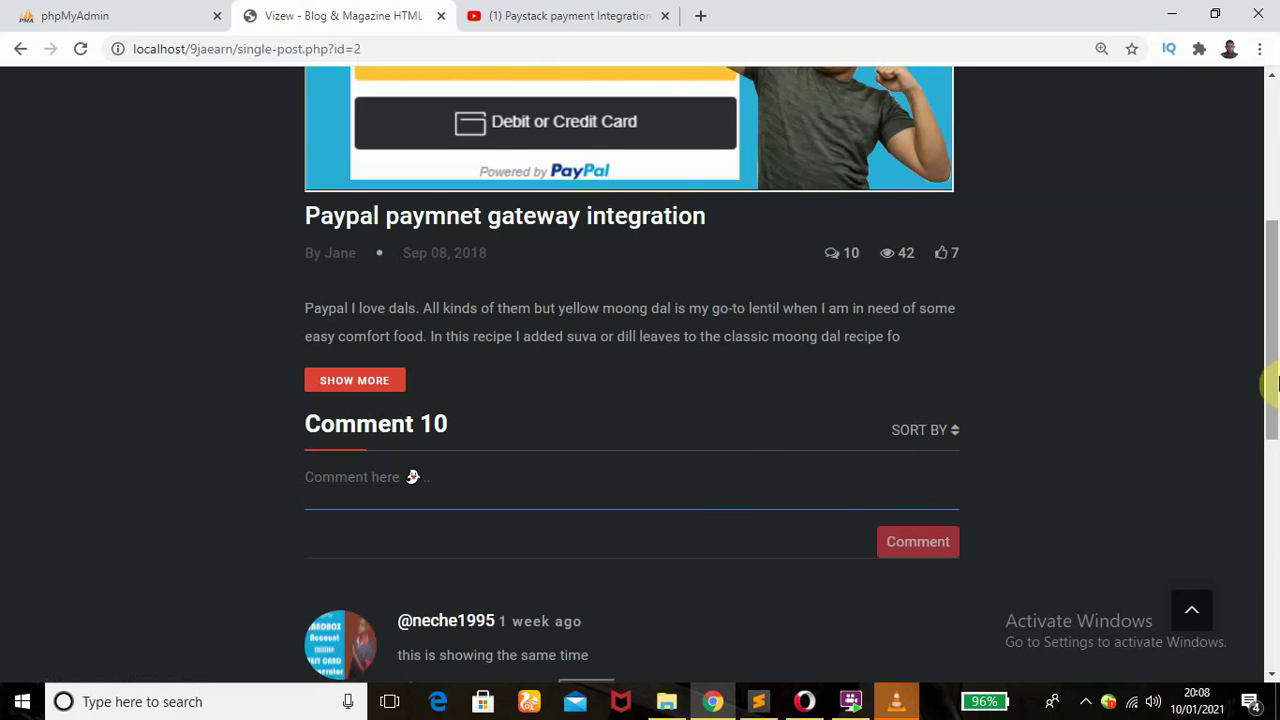
{"action": "left_click_drag", "start_coordinate": [1271, 386], "coordinate": [1271, 494]}
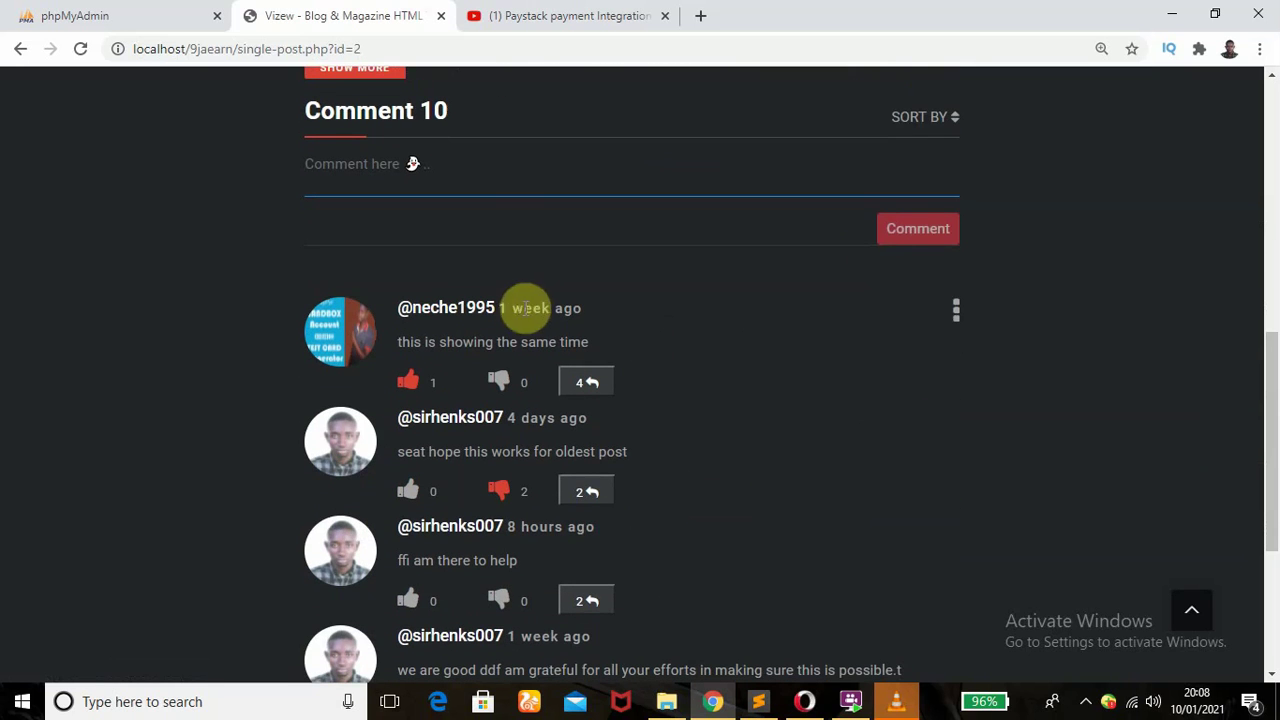
{"action": "left_click", "coordinate": [918, 120]}
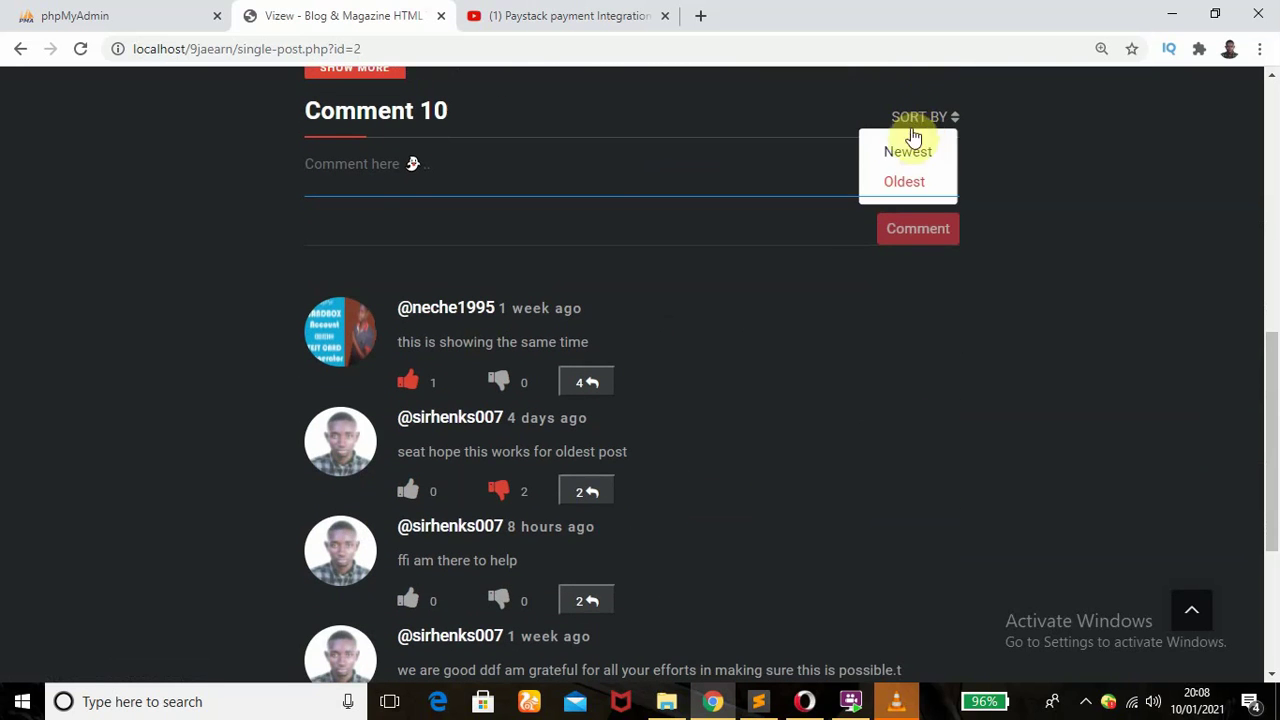
{"action": "left_click", "coordinate": [908, 154]}
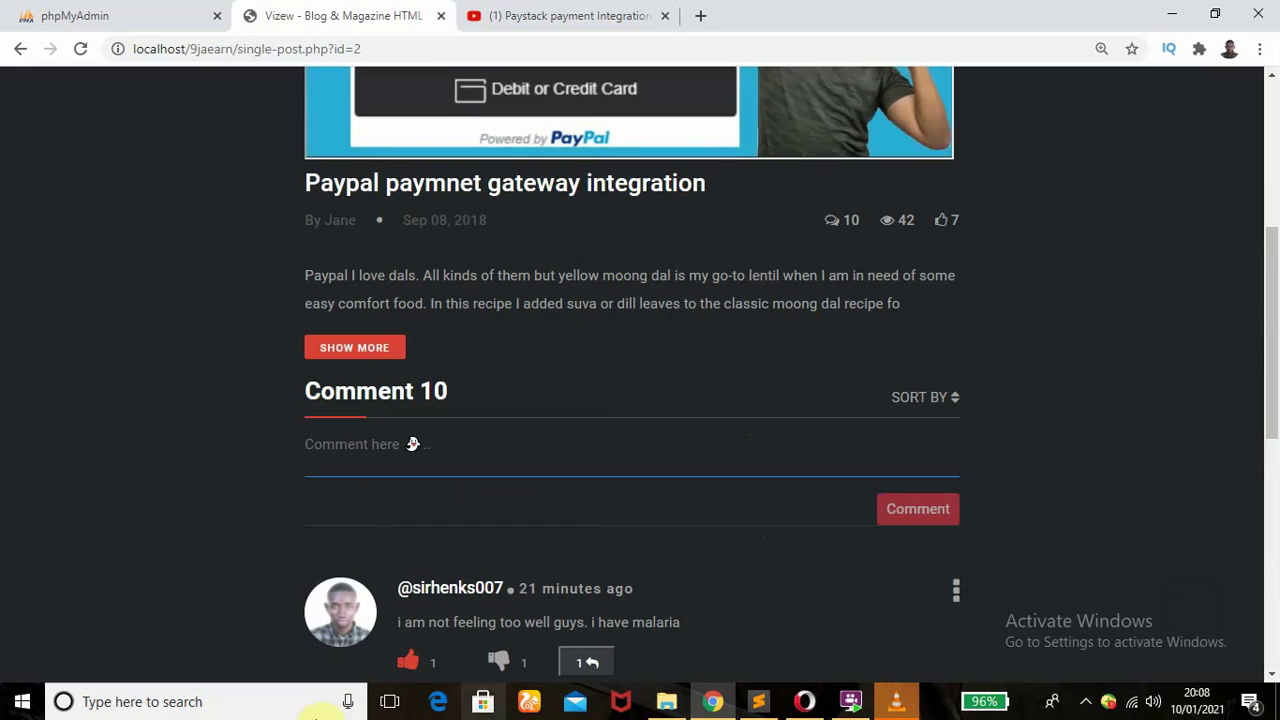
{"action": "left_click_drag", "start_coordinate": [1274, 400], "coordinate": [1272, 190]}
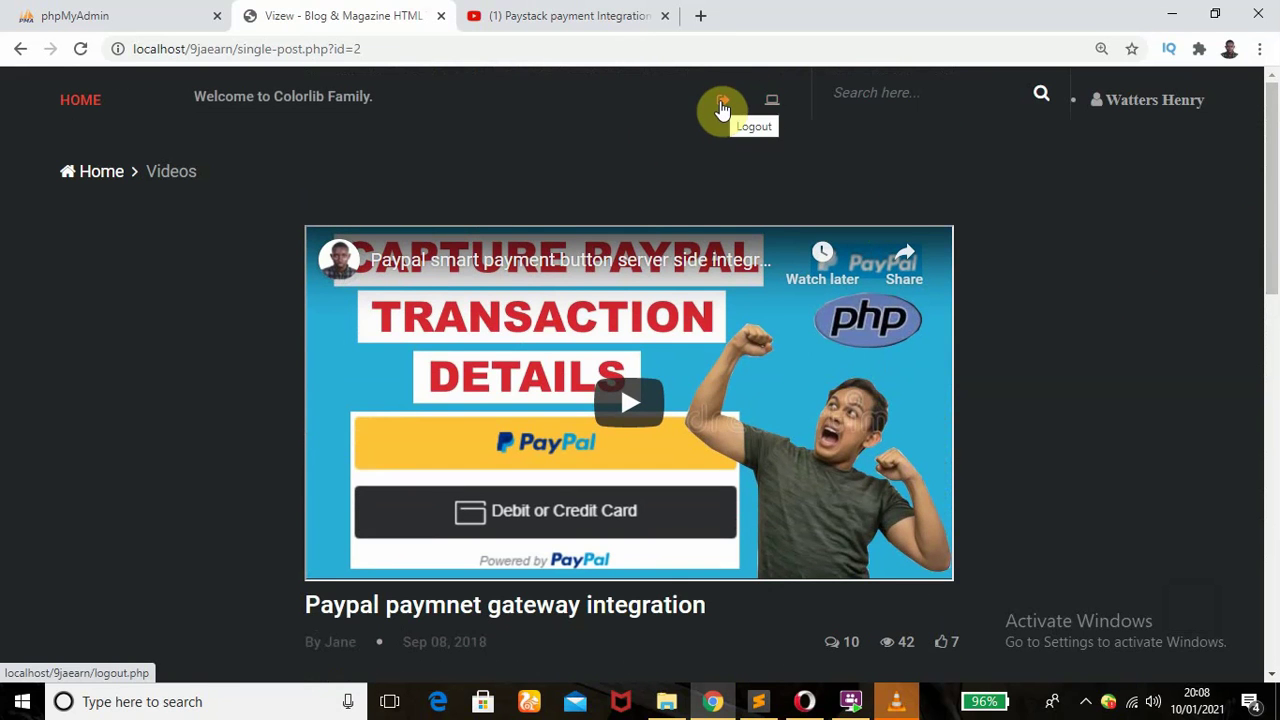
- Visit the member Edit Profile page, collapse and reopen its sidebar, then return HOME
{"action": "left_click", "coordinate": [771, 106]}
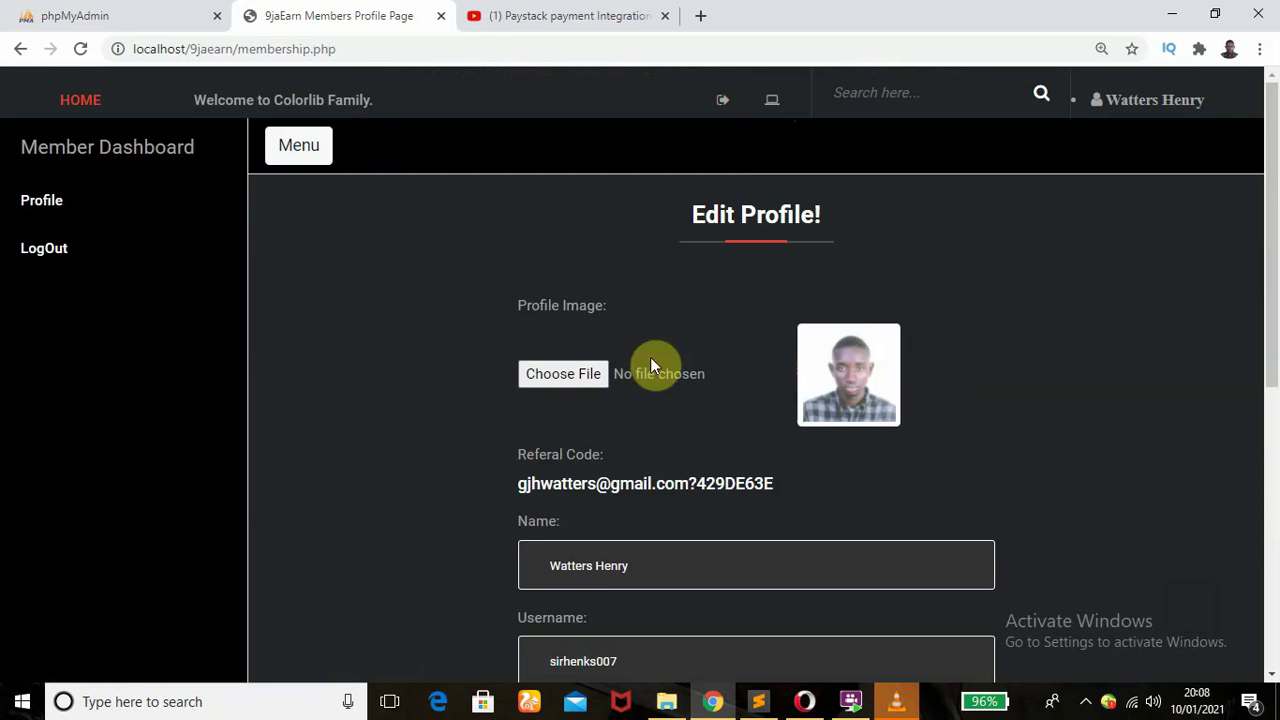
{"action": "left_click_drag", "start_coordinate": [1269, 400], "coordinate": [1272, 271]}
{"action": "left_click", "coordinate": [295, 158]}
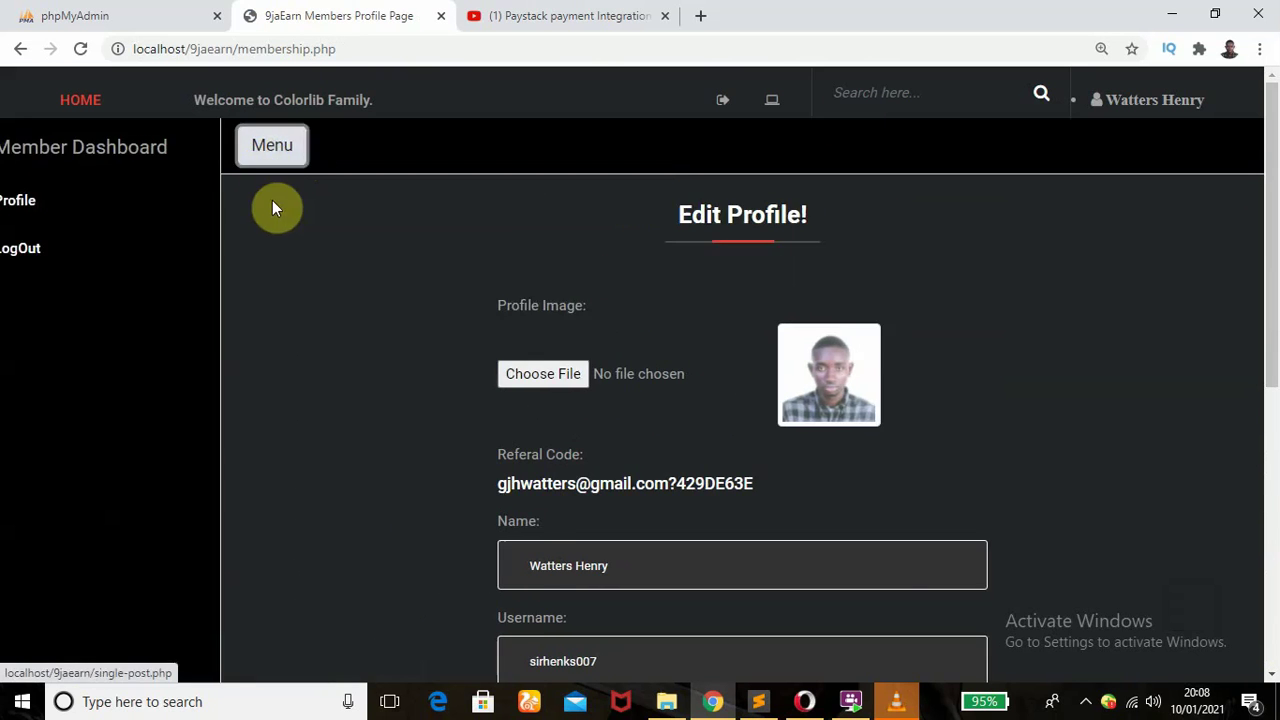
{"action": "left_click", "coordinate": [60, 150]}
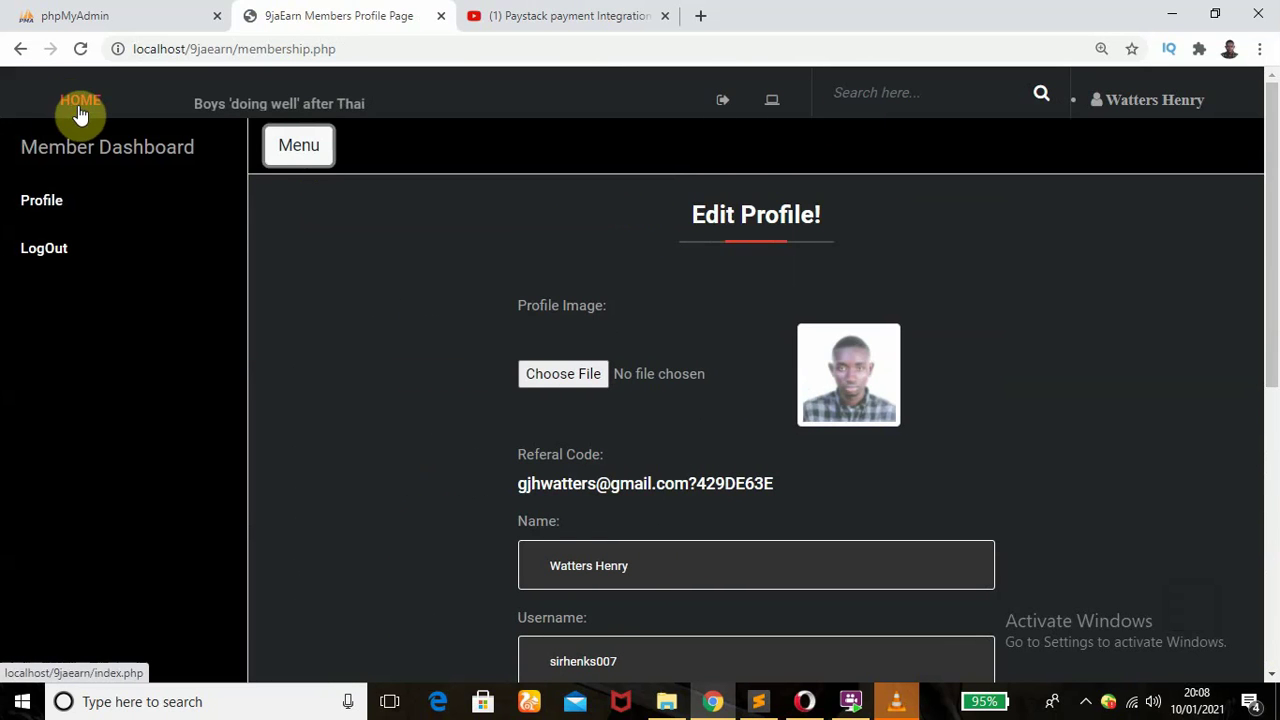
{"action": "left_click", "coordinate": [78, 104]}
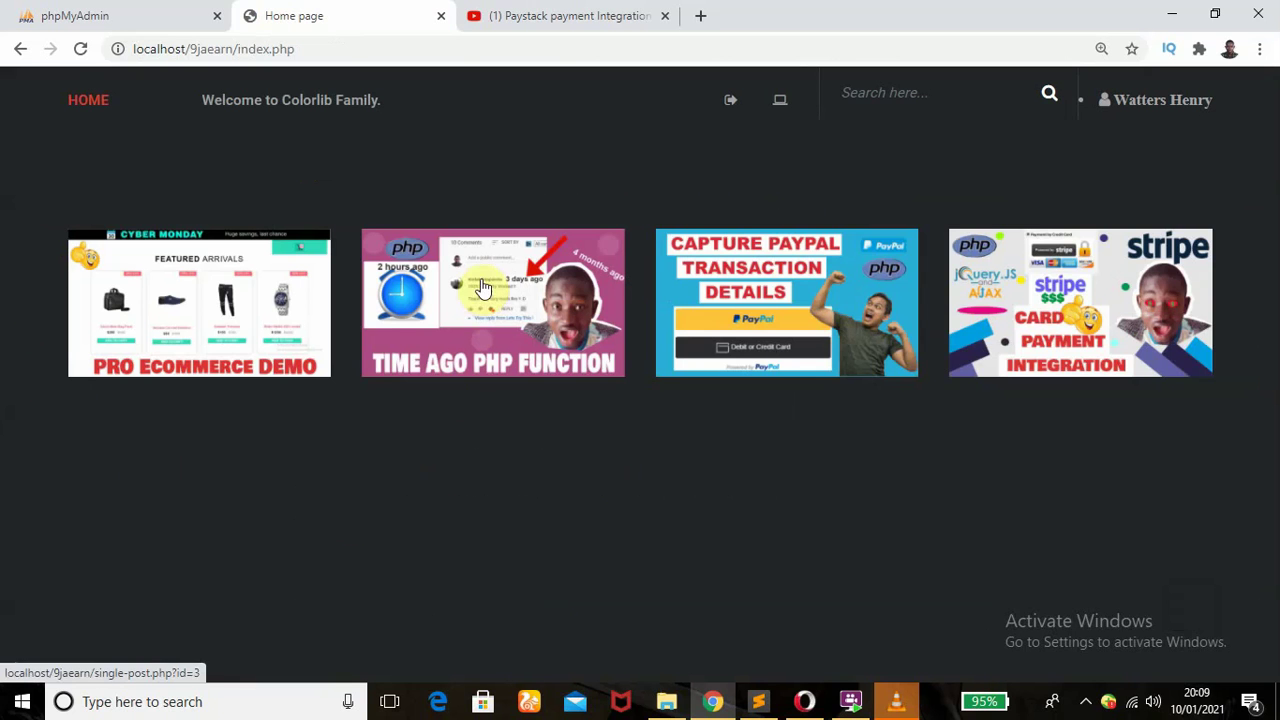
- Open the Time Ago PHP Function post and give its first comment a like
{"action": "left_click", "coordinate": [460, 297]}
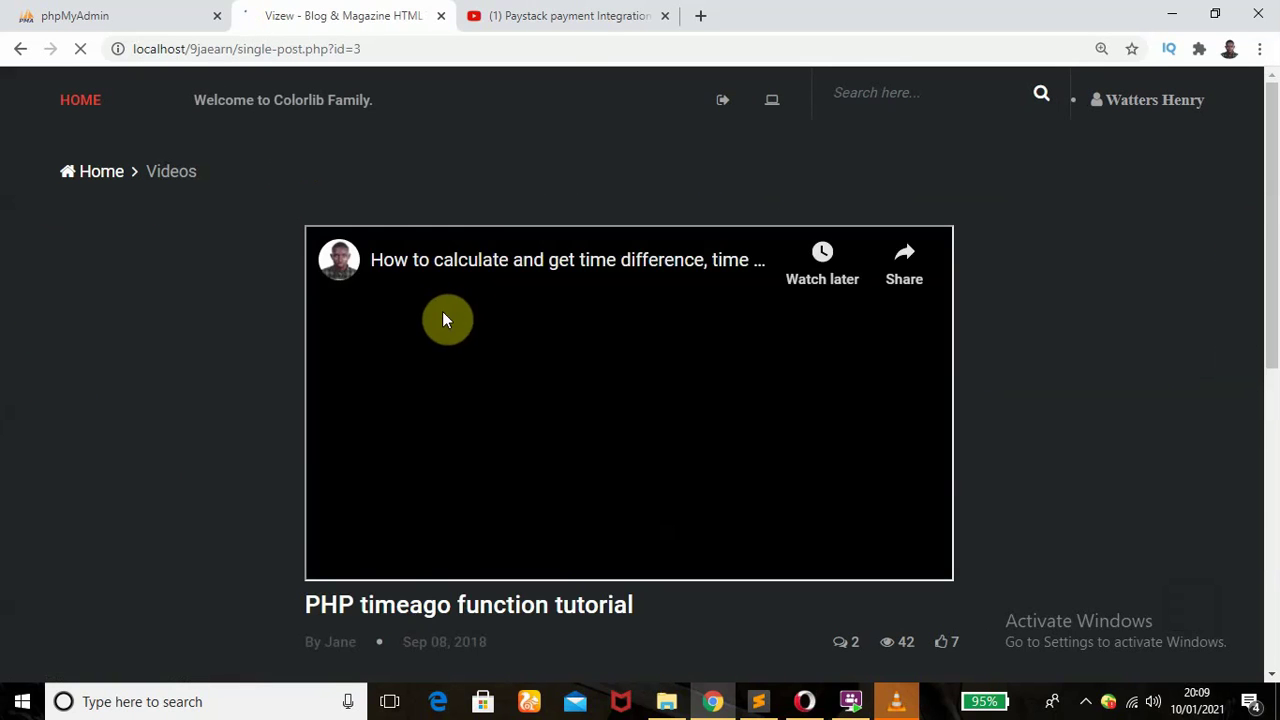
{"action": "left_click_drag", "start_coordinate": [1270, 193], "coordinate": [1275, 538]}
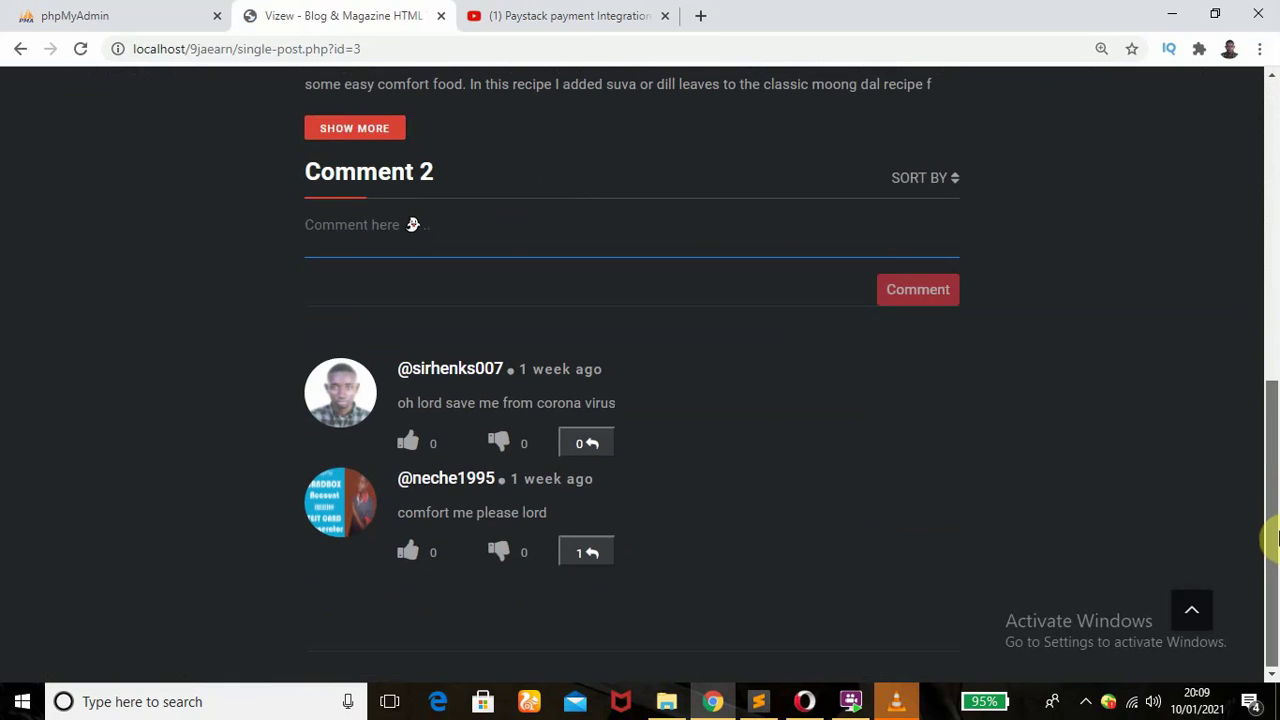
{"action": "left_click", "coordinate": [410, 446]}
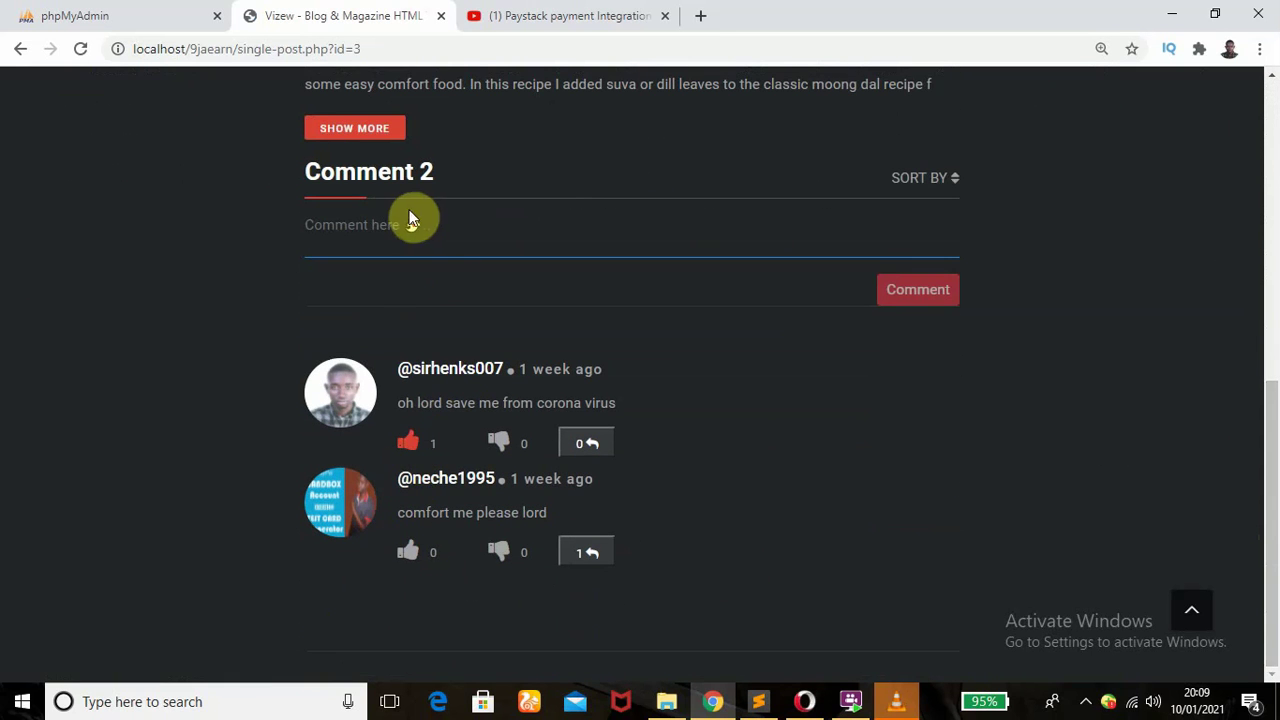
- Post the comment 'this is very nice' on the timeago tutorial post
{"action": "left_click", "coordinate": [389, 232]}
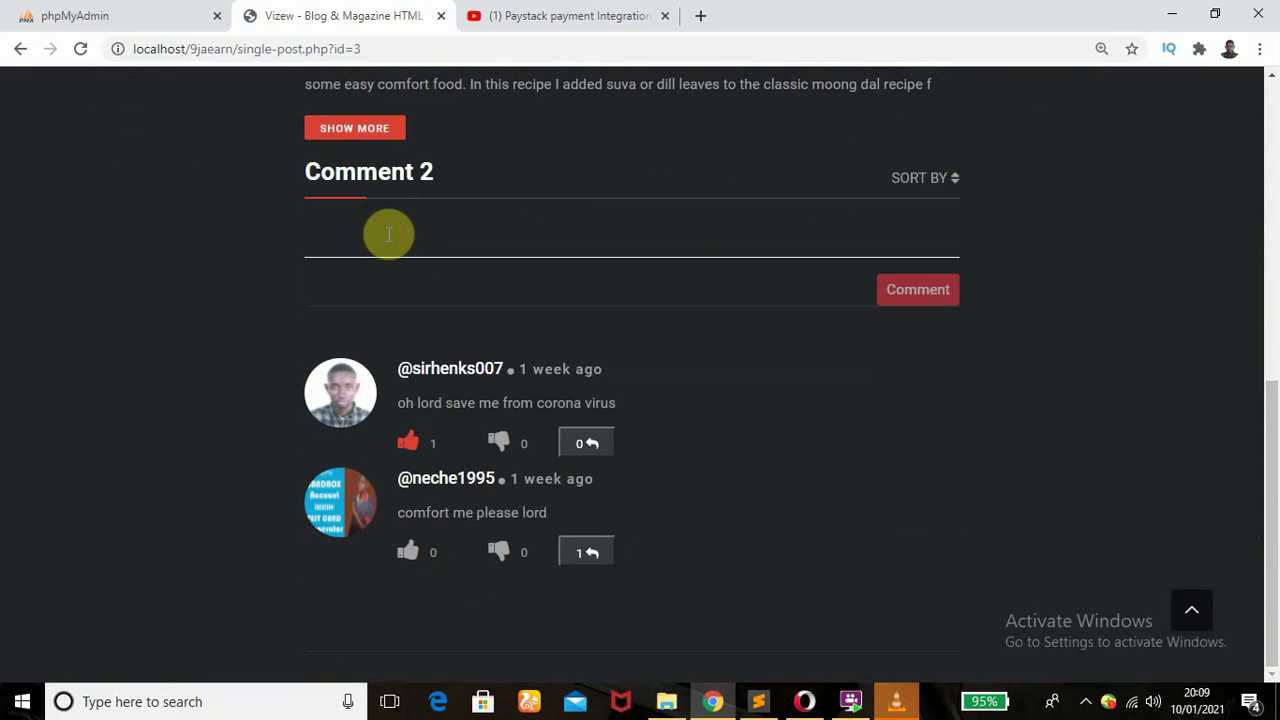
{"action": "type", "text": "This is very nice"}
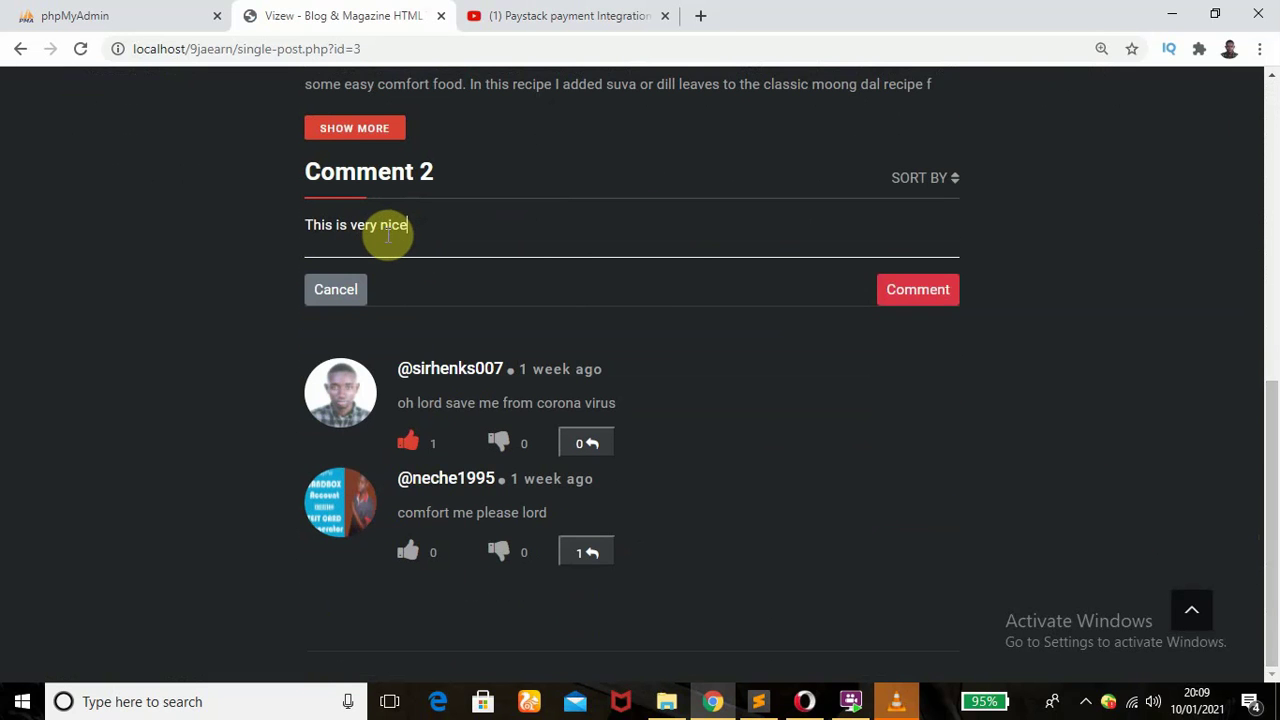
{"action": "left_click", "coordinate": [912, 292]}
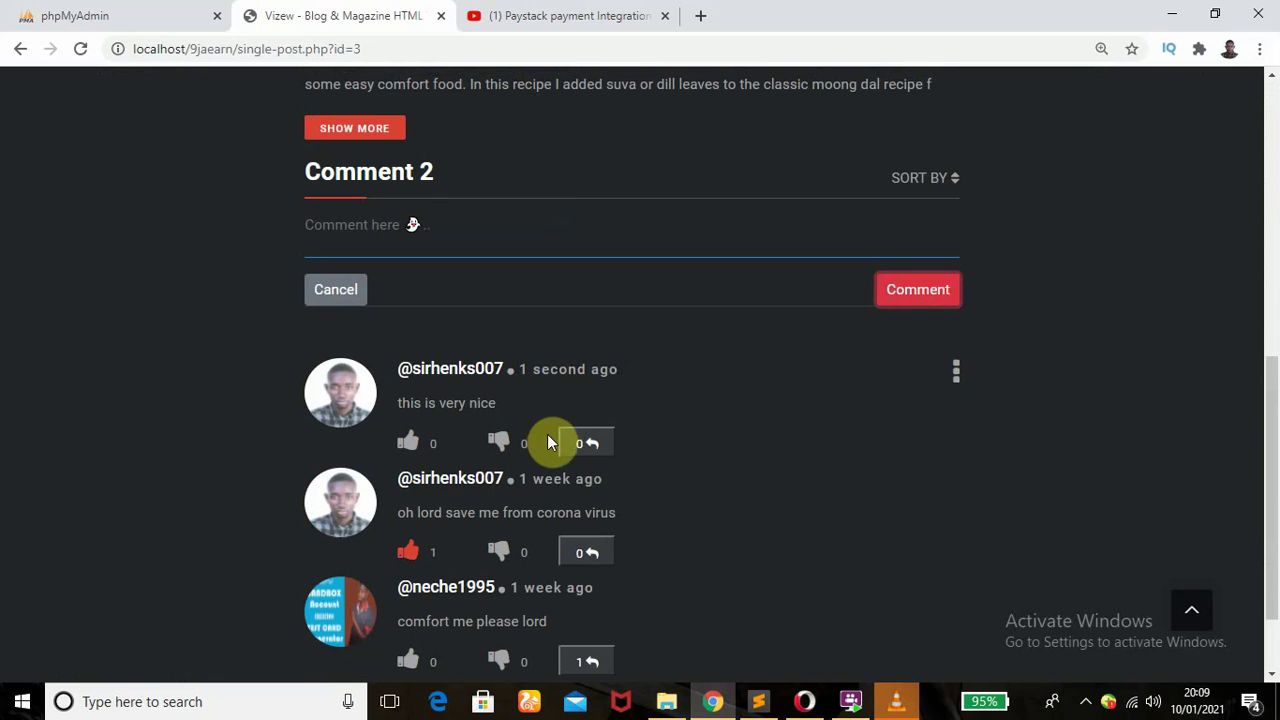
- Delete the 'this is very nice' comment through its options menu, confirm, and go back Home
{"action": "left_click", "coordinate": [956, 374]}
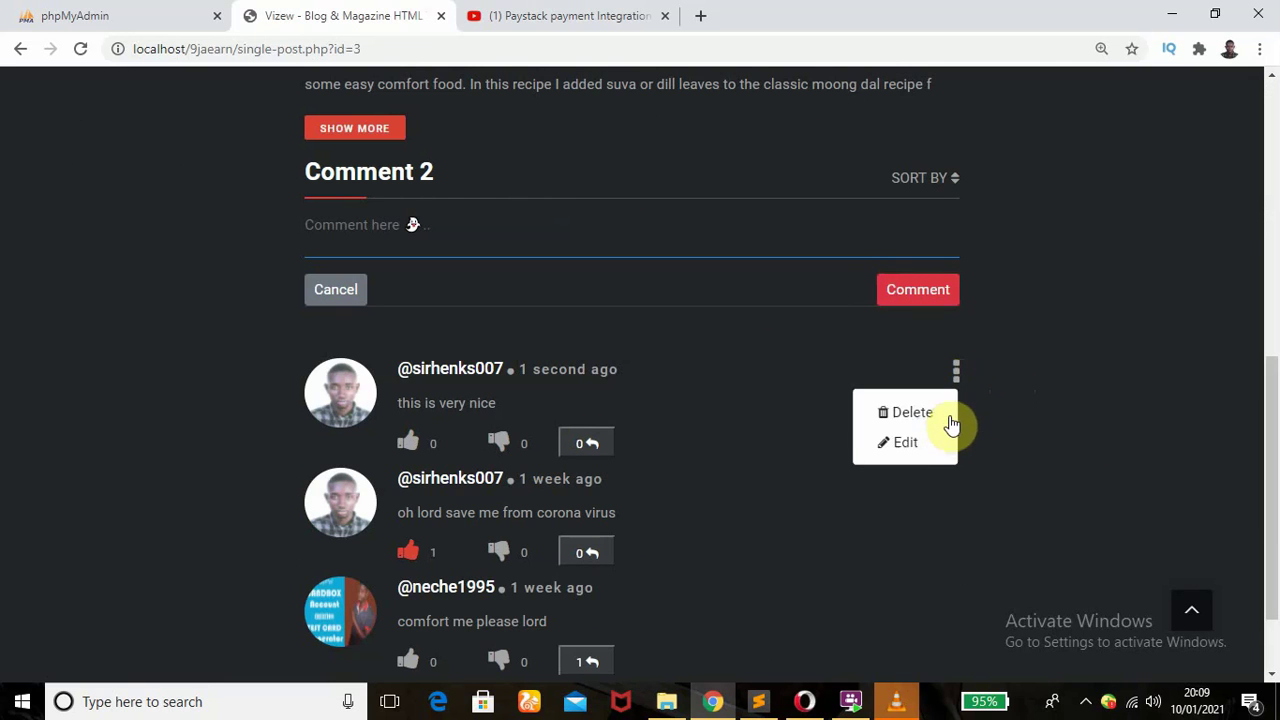
{"action": "left_click", "coordinate": [905, 418]}
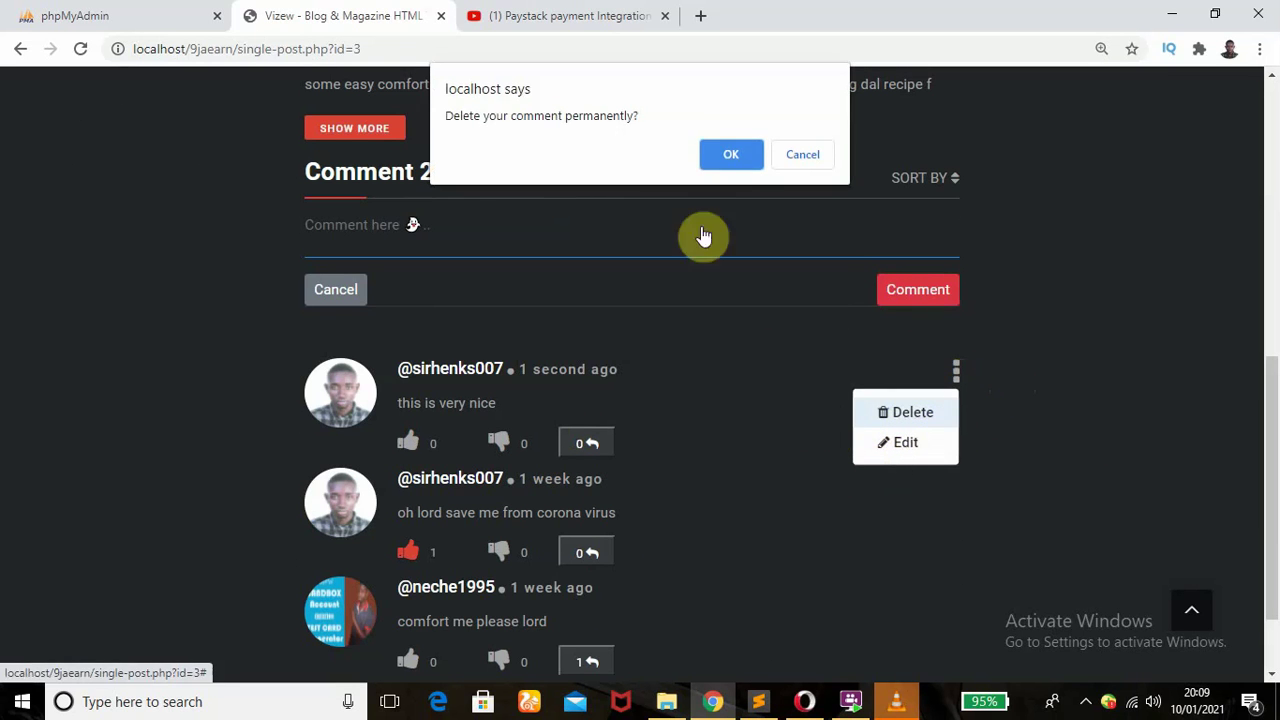
{"action": "left_click", "coordinate": [743, 160]}
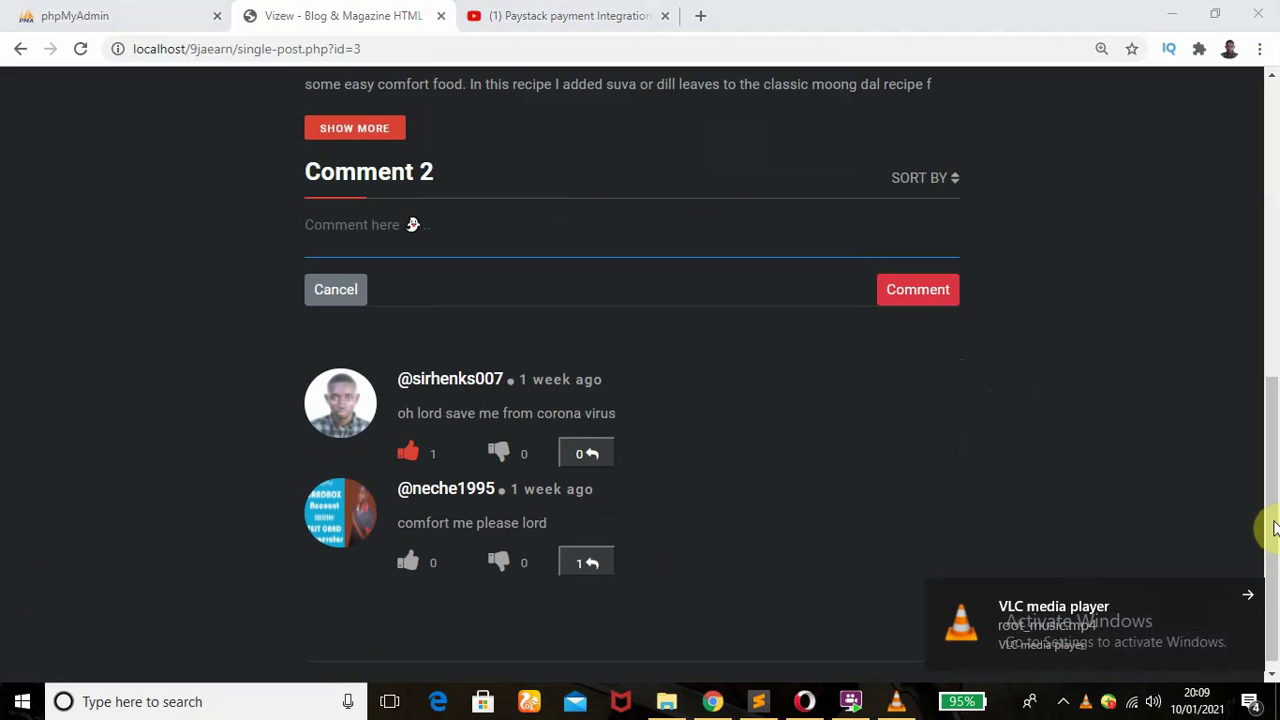
{"action": "left_click_drag", "start_coordinate": [1275, 445], "coordinate": [1275, 120]}
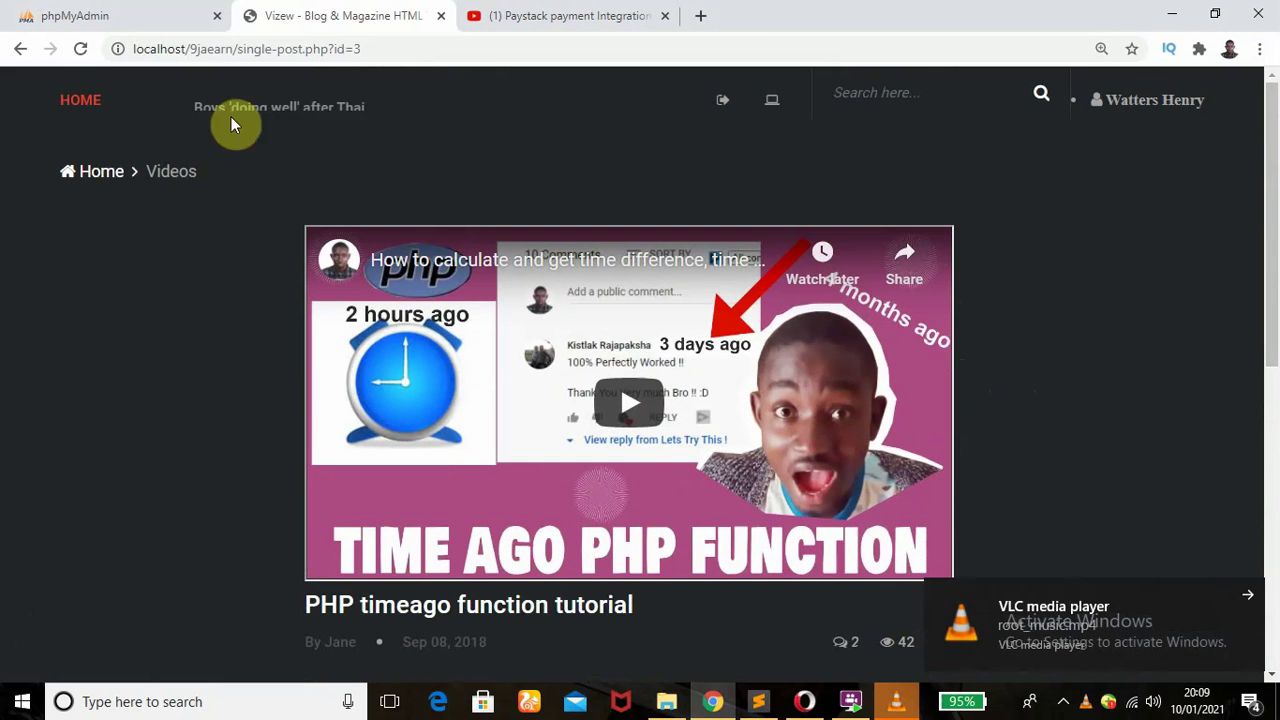
{"action": "left_click", "coordinate": [103, 177]}
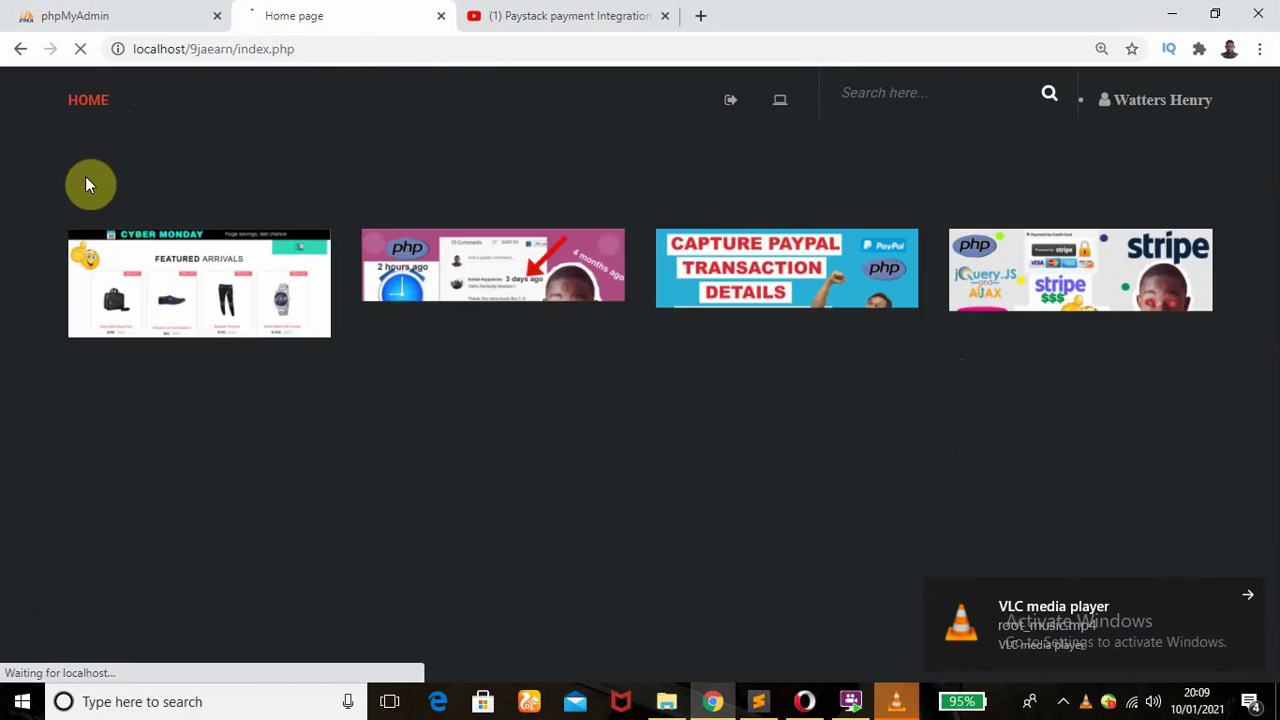